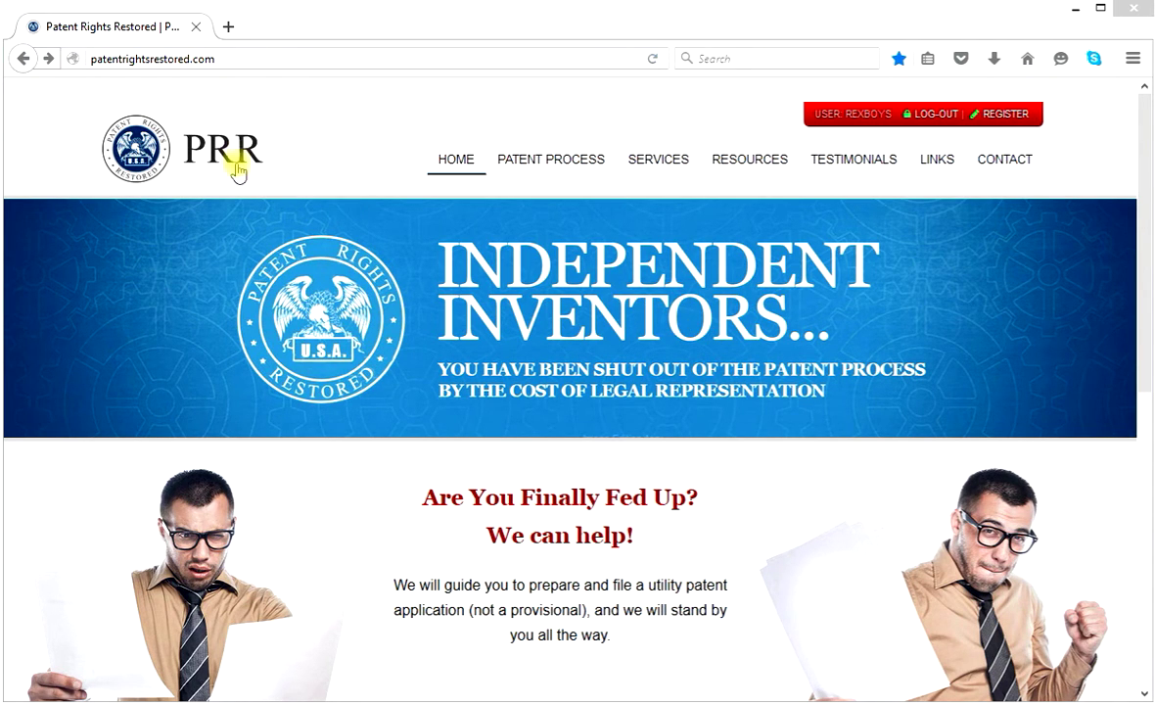
# Go to the Patent Rights Restored site's Links page.
pyautogui.click(930, 162)
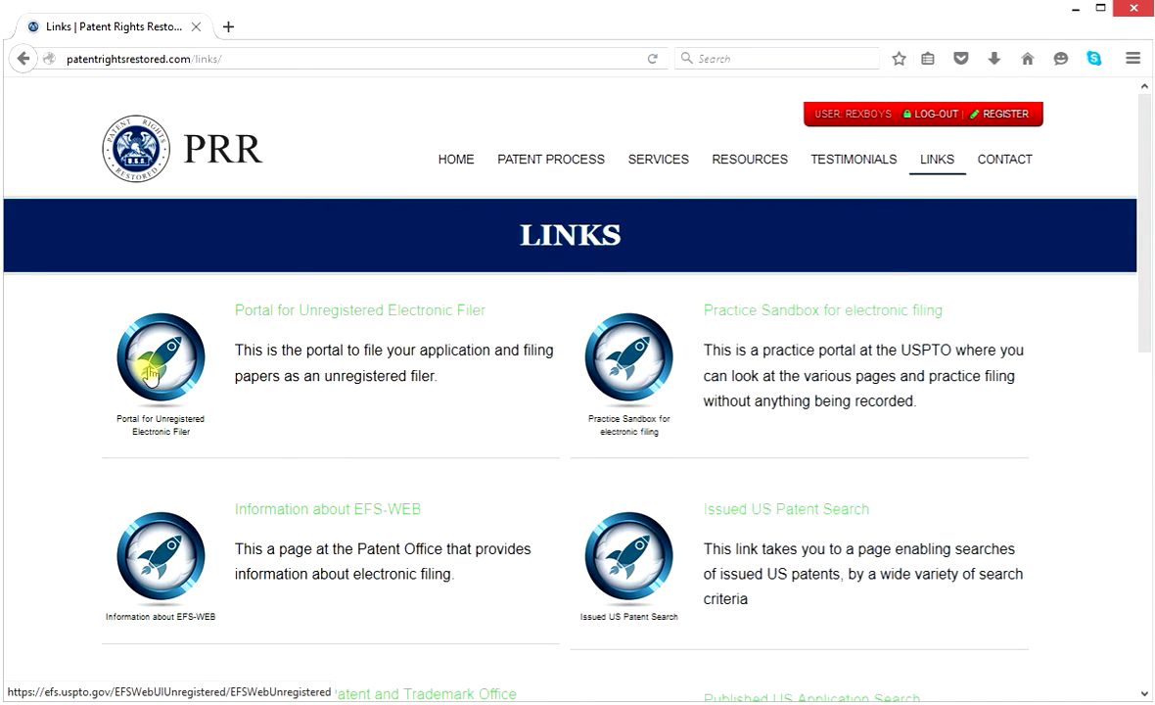
# Launch the Portal for Unregistered Electronic Filer and bring its sign-on form into view.
pyautogui.click(172, 362)
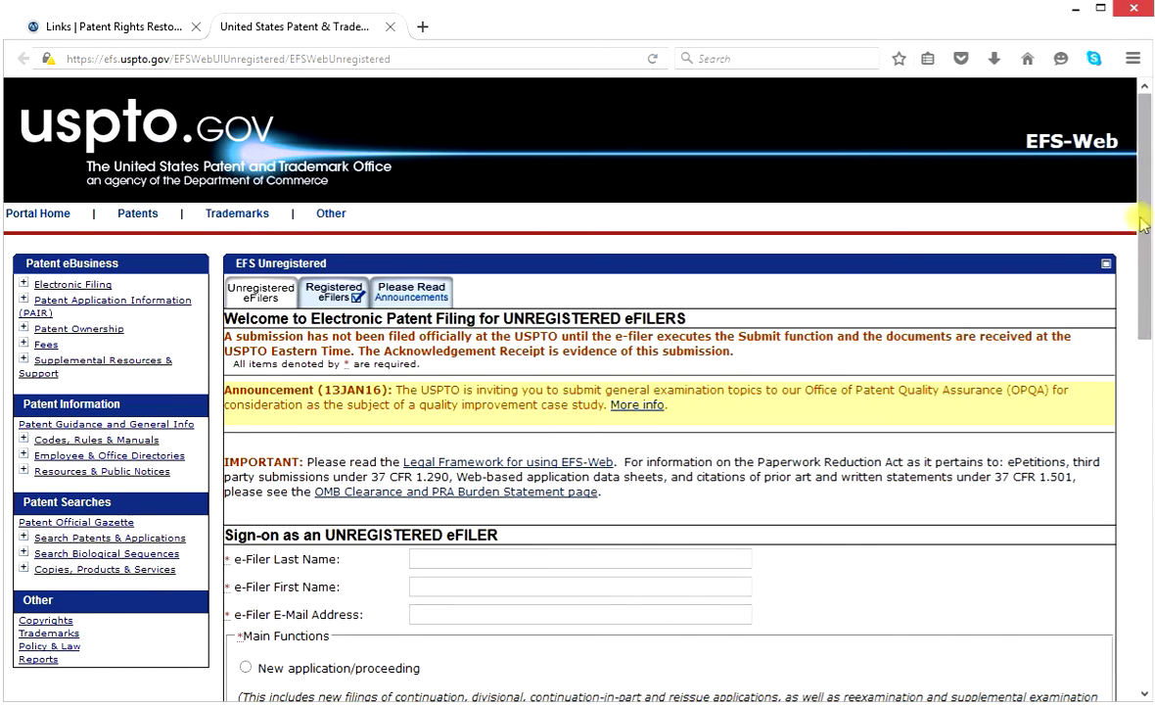
pyautogui.moveTo(1148, 217); pyautogui.dragTo(1140, 289)
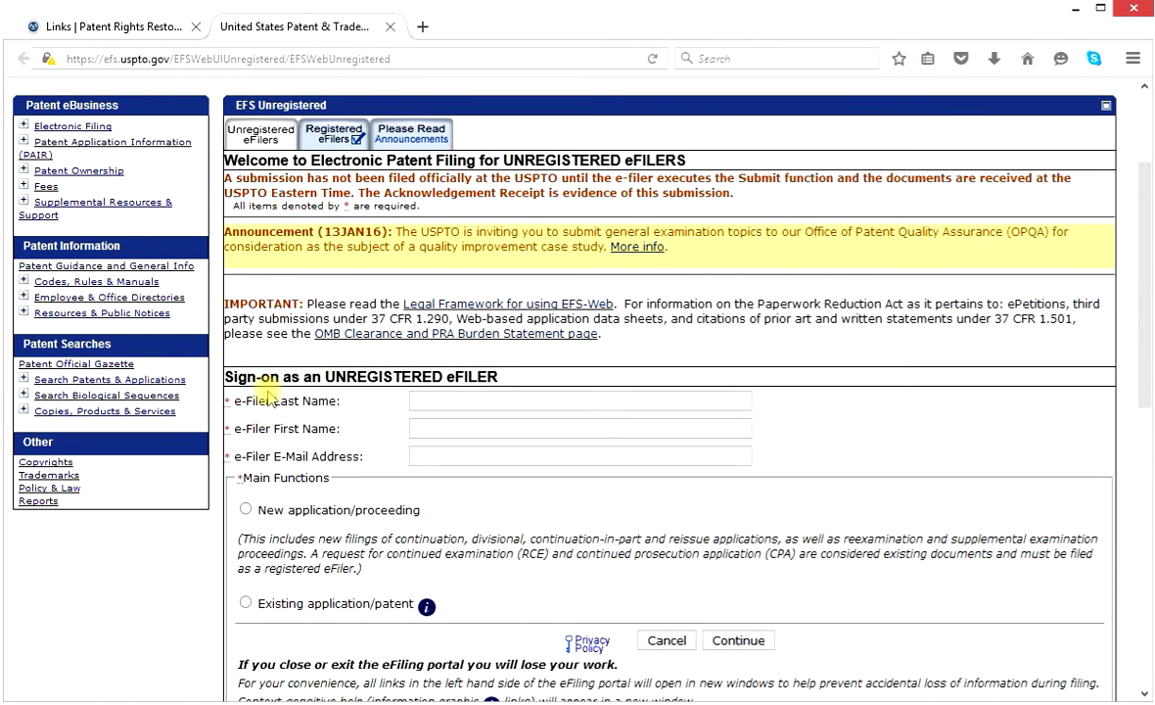
# Fill the sign-on Last Name, First Name and E-Mail Address fields with the filer's details.
pyautogui.click(490, 404)
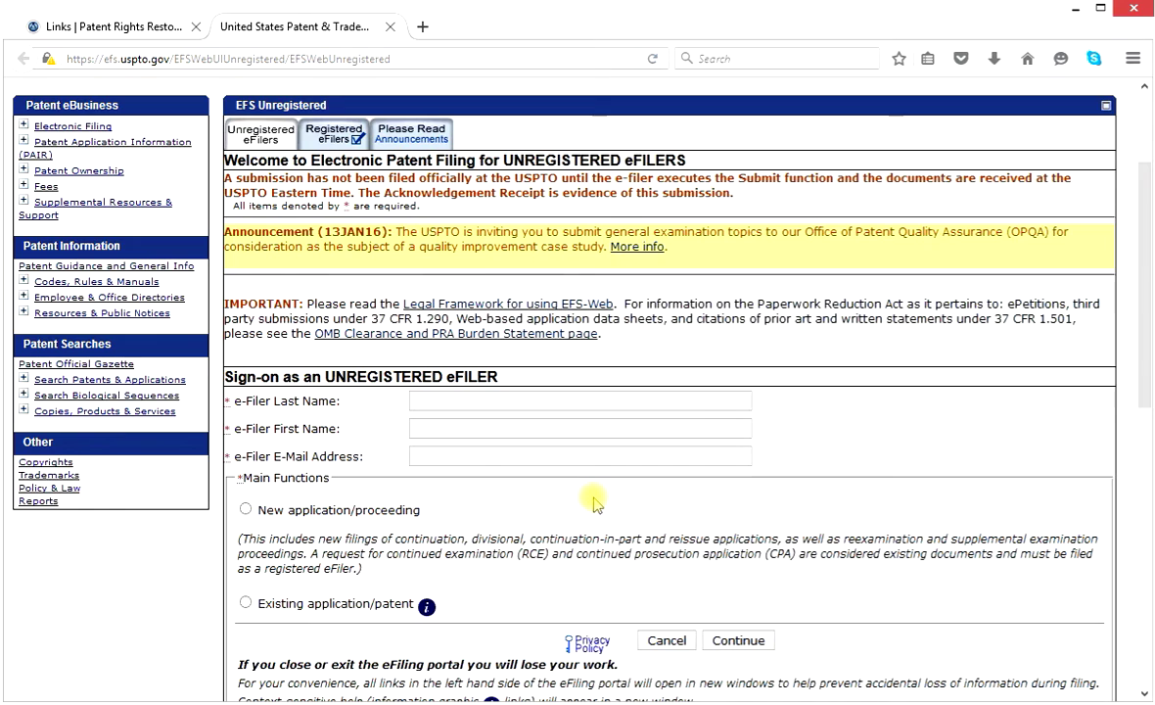
pyautogui.write('Doe')
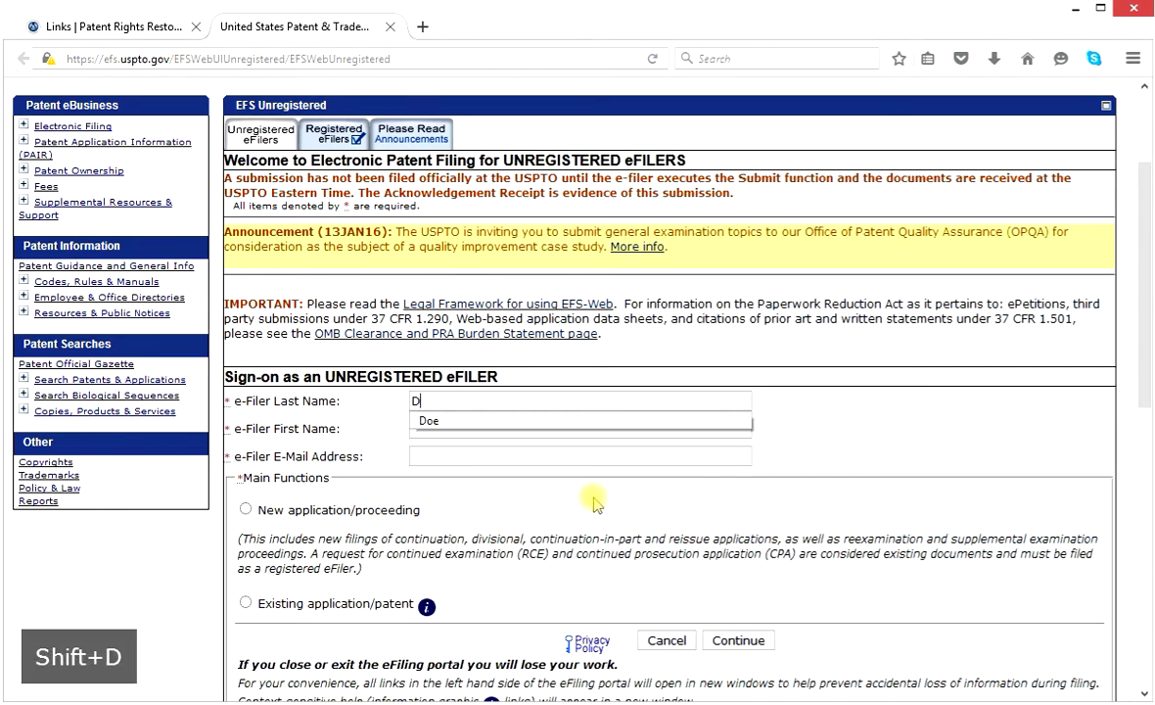
pyautogui.click(426, 421)
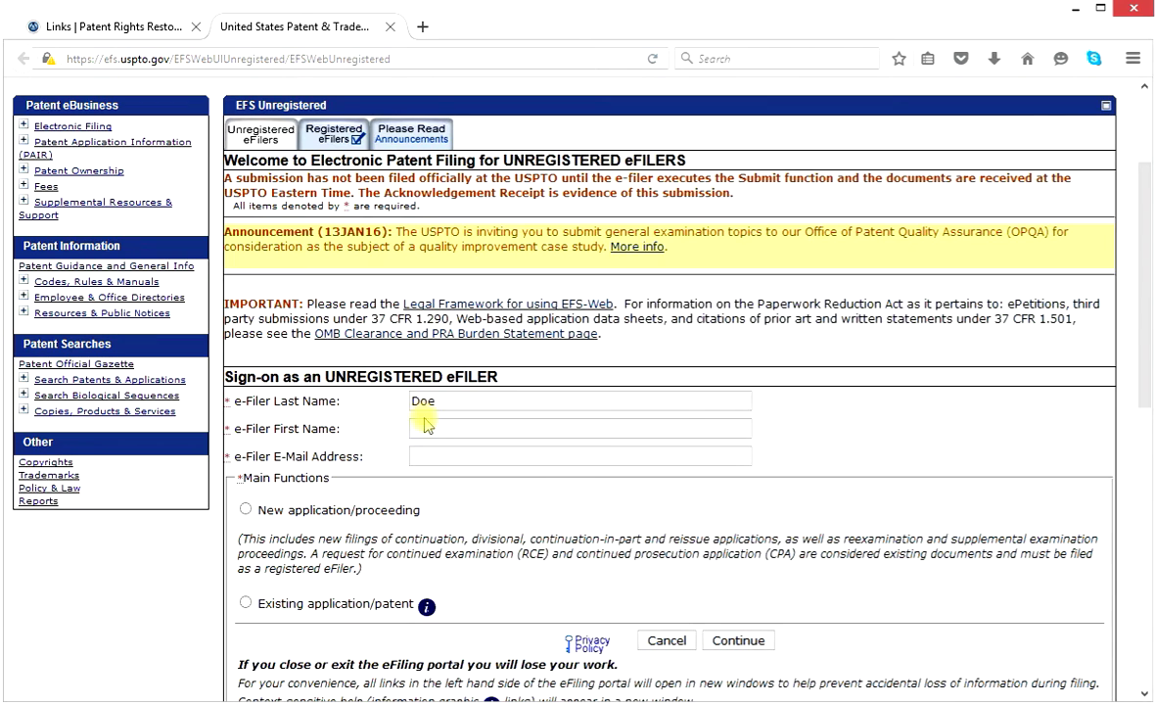
pyautogui.click(438, 429)
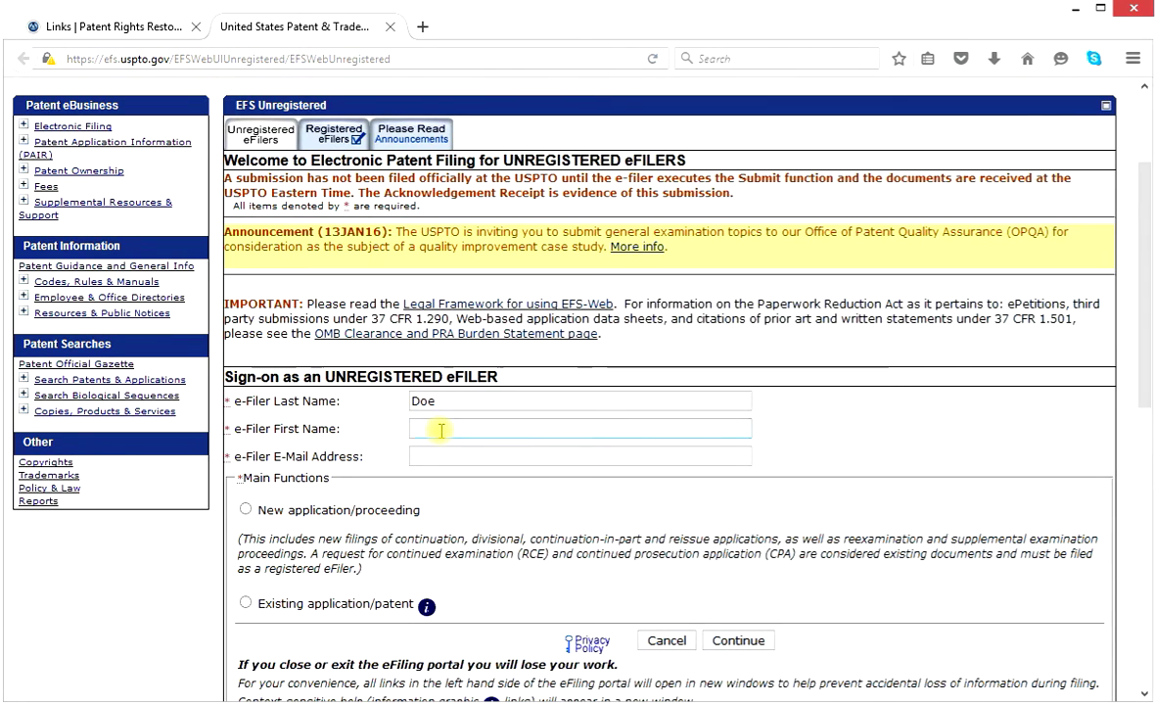
pyautogui.write('Jo')
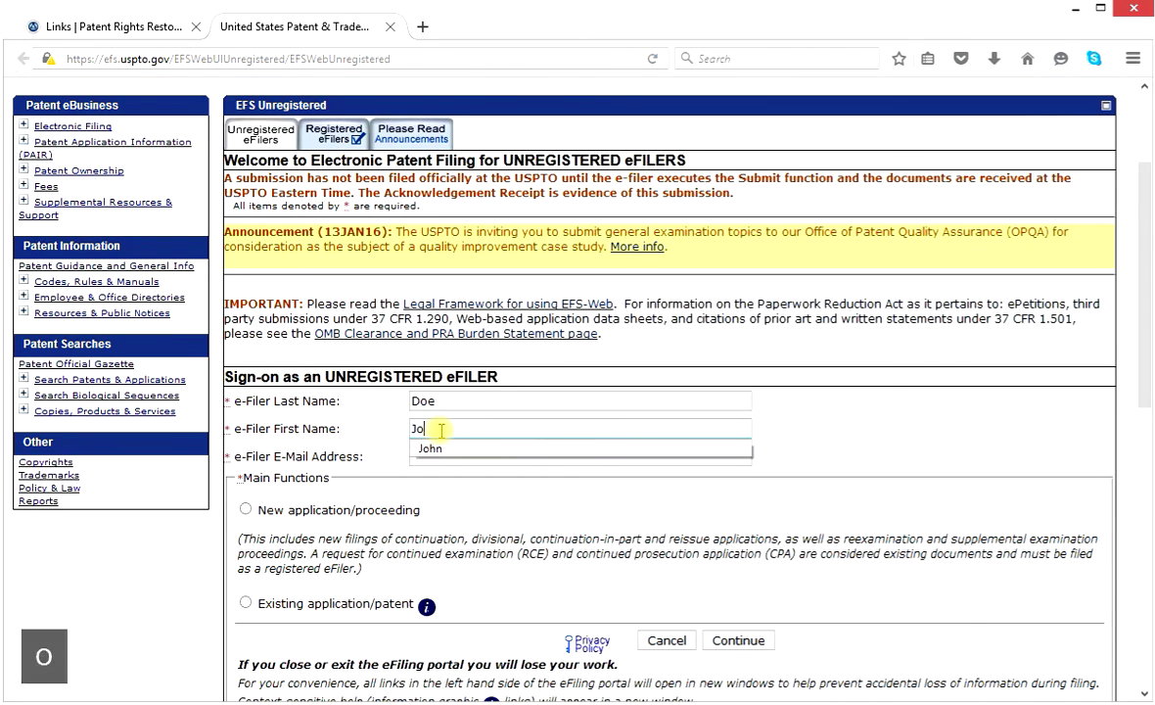
pyautogui.write('hn')
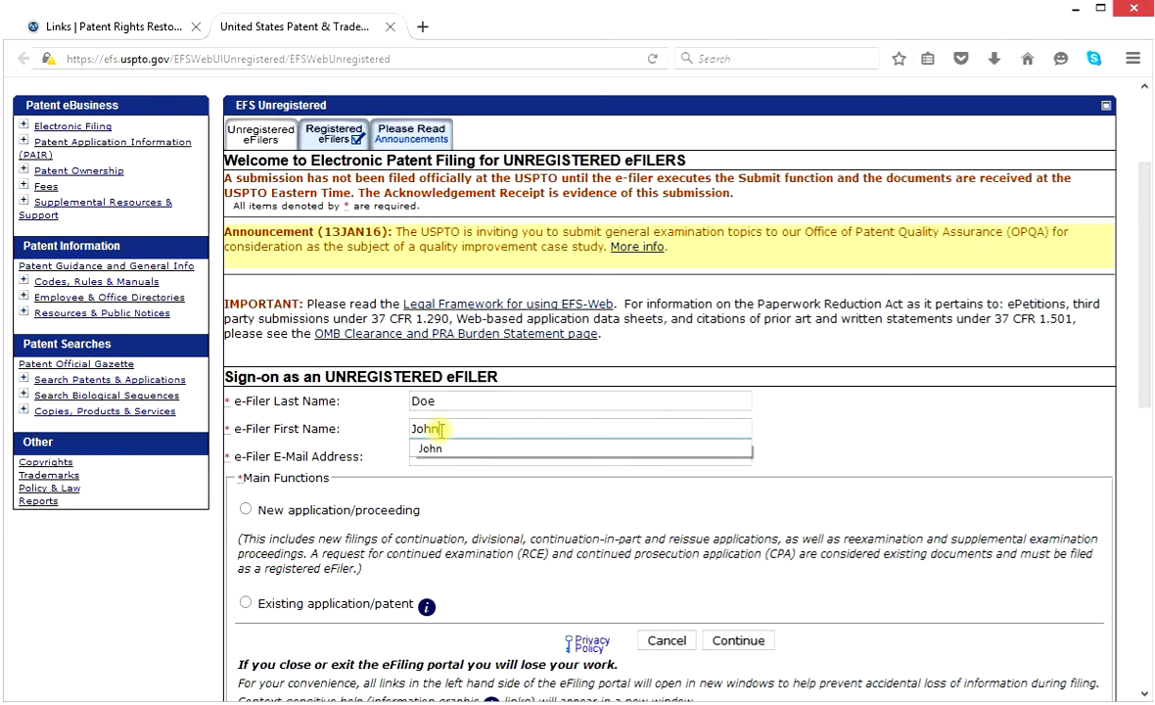
pyautogui.click(439, 450)
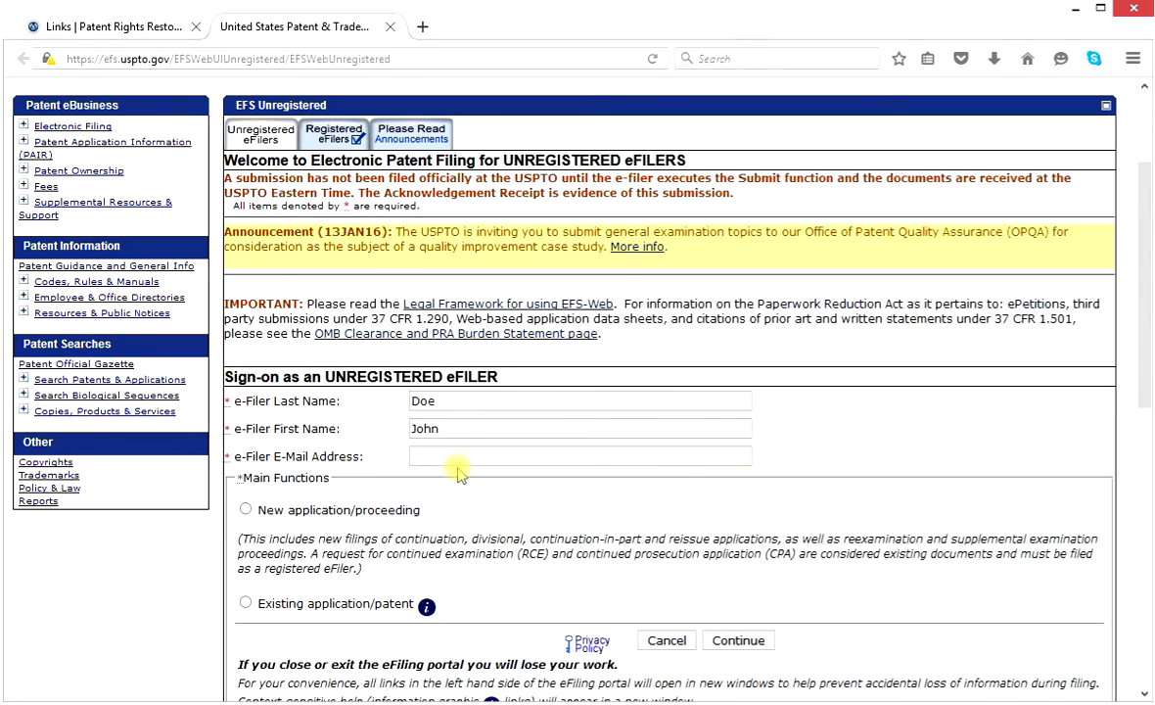
pyautogui.click(470, 461)
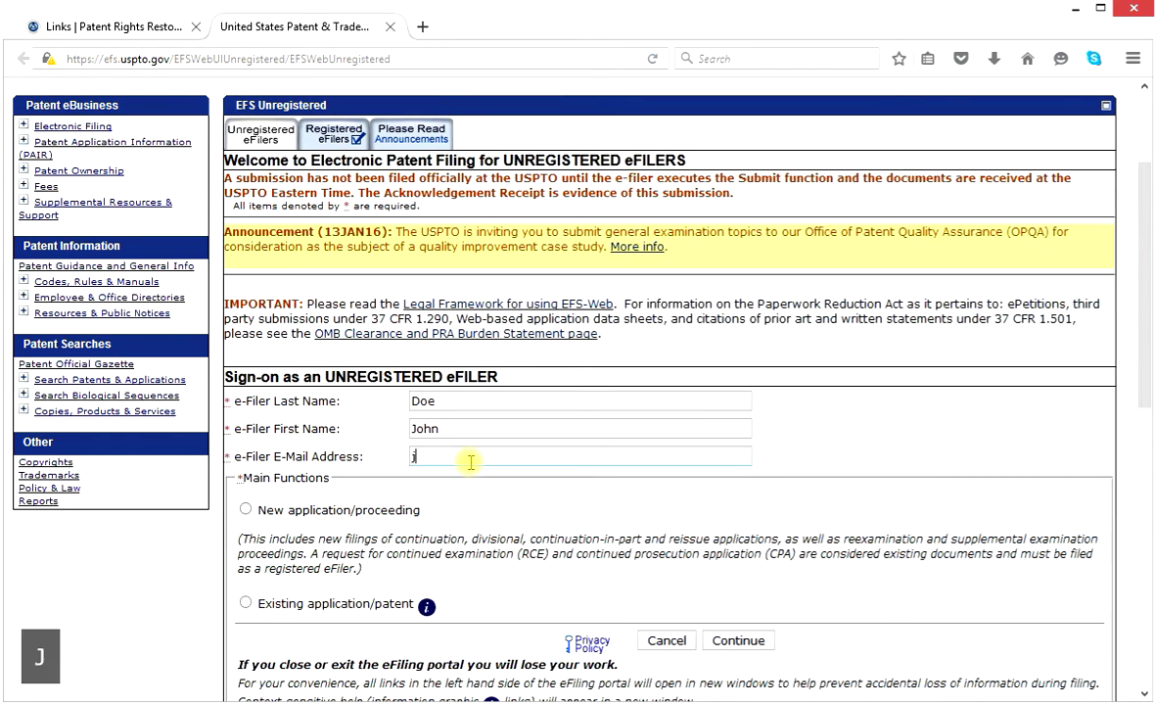
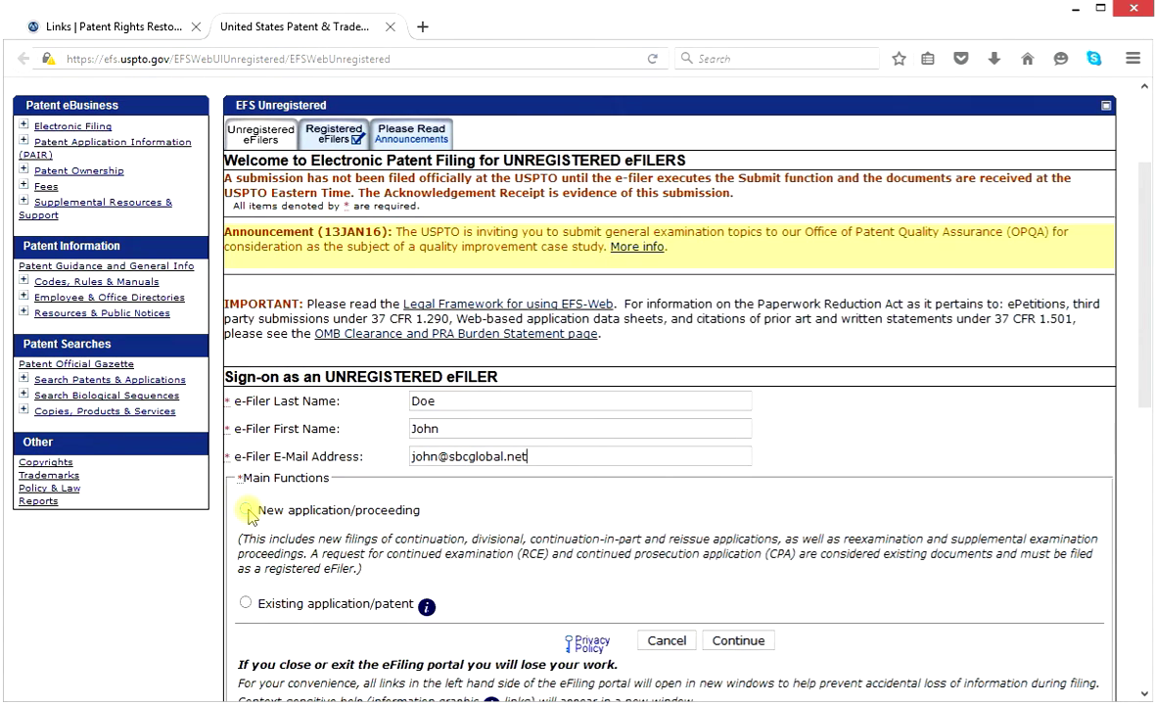
# Choose New application, Utility, and Nonprovisional Application under 35 USC 111(a).
pyautogui.click(246, 510)
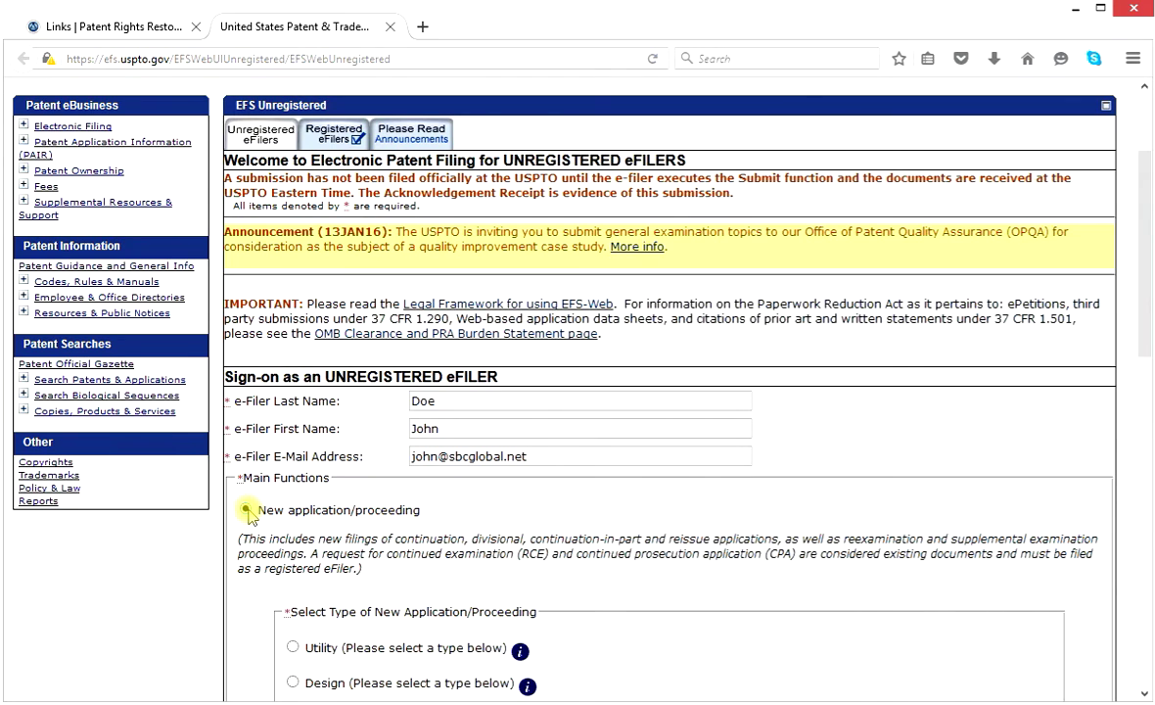
pyautogui.moveTo(1147, 288); pyautogui.dragTo(1147, 373)
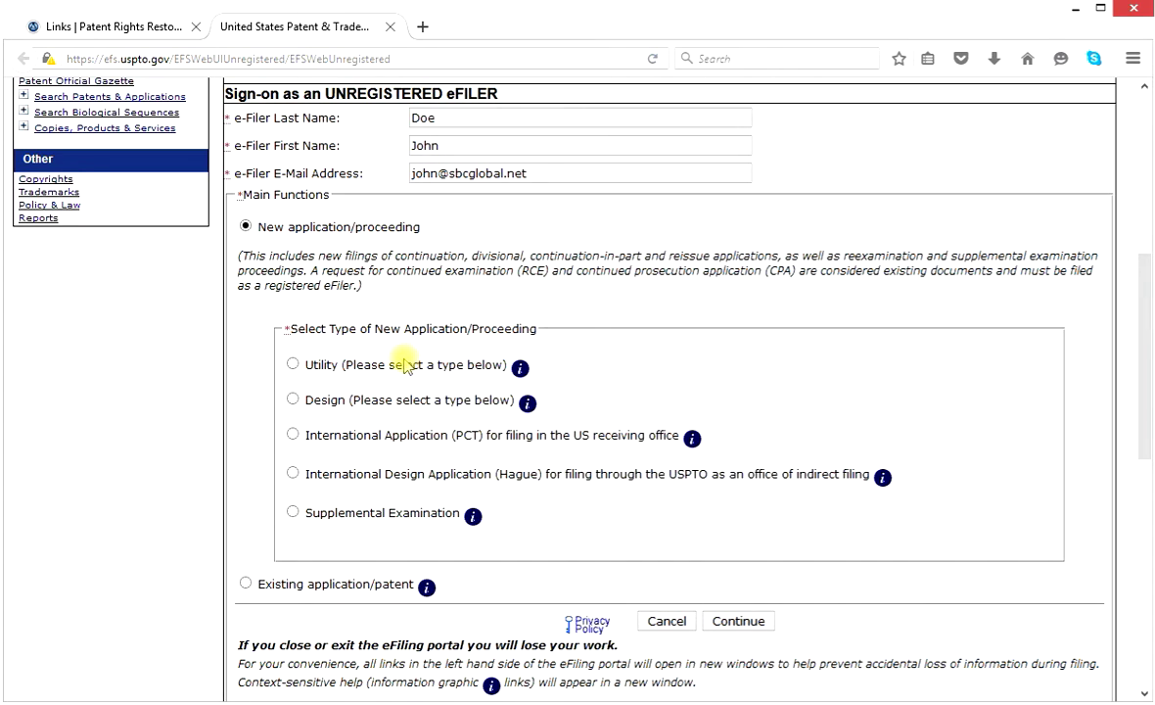
pyautogui.click(294, 364)
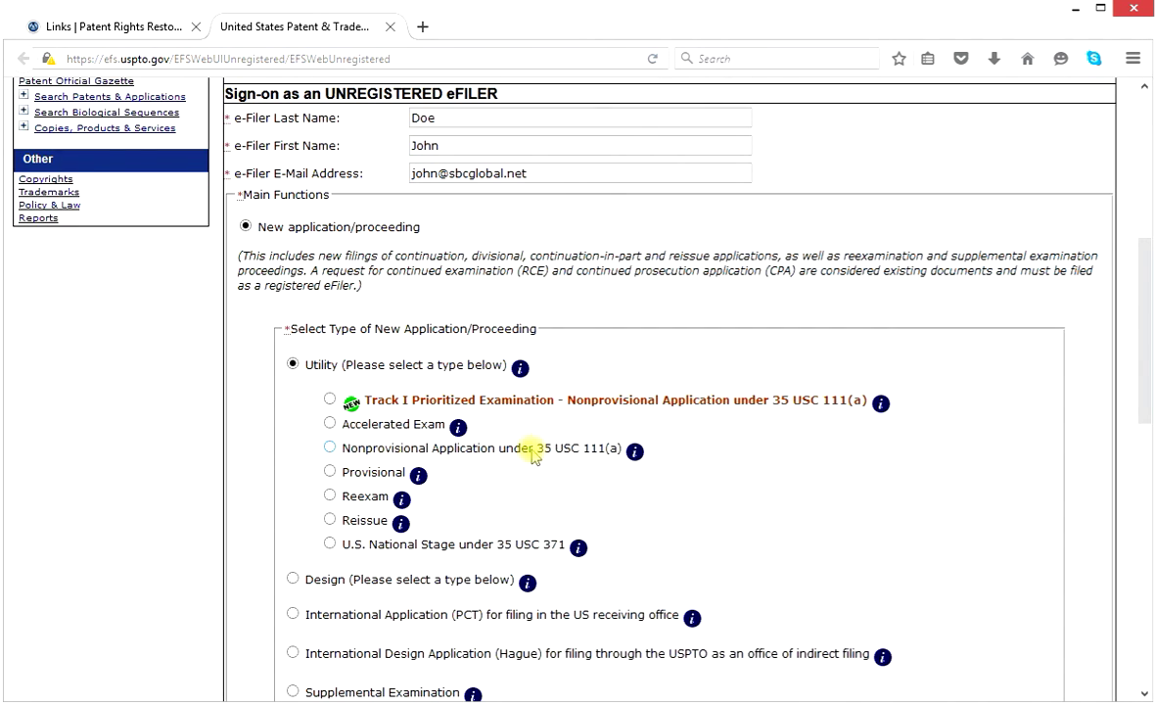
pyautogui.click(331, 448)
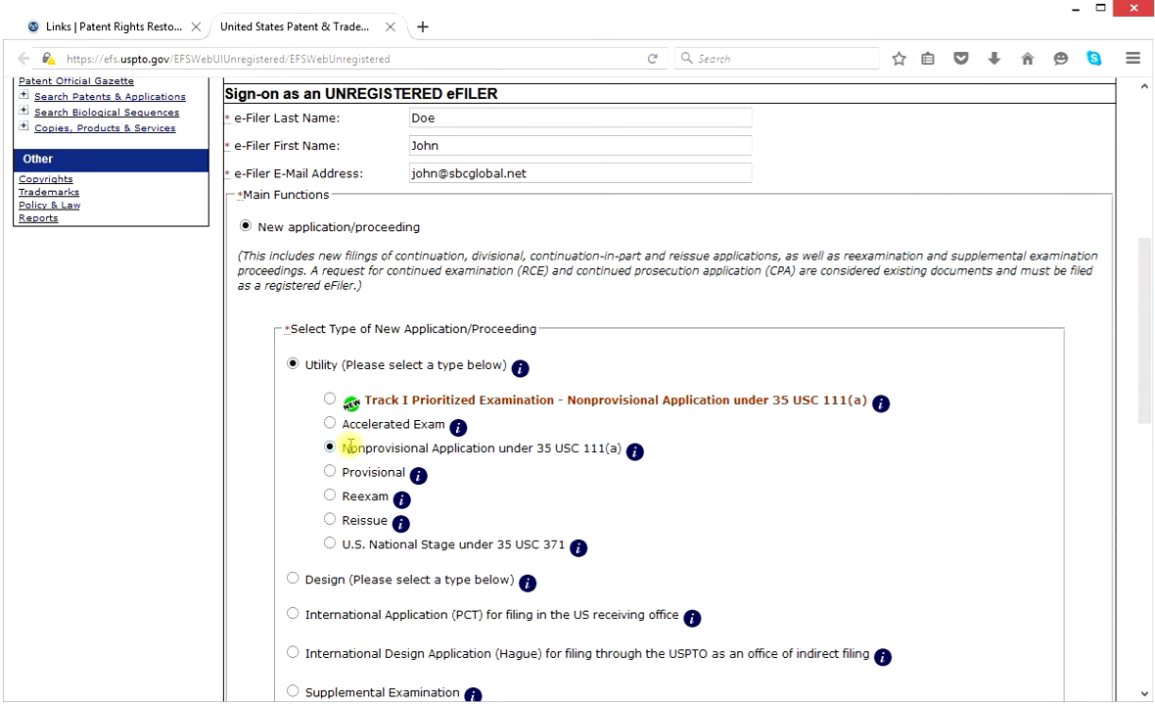
pyautogui.moveTo(1145, 360); pyautogui.dragTo(1148, 475)
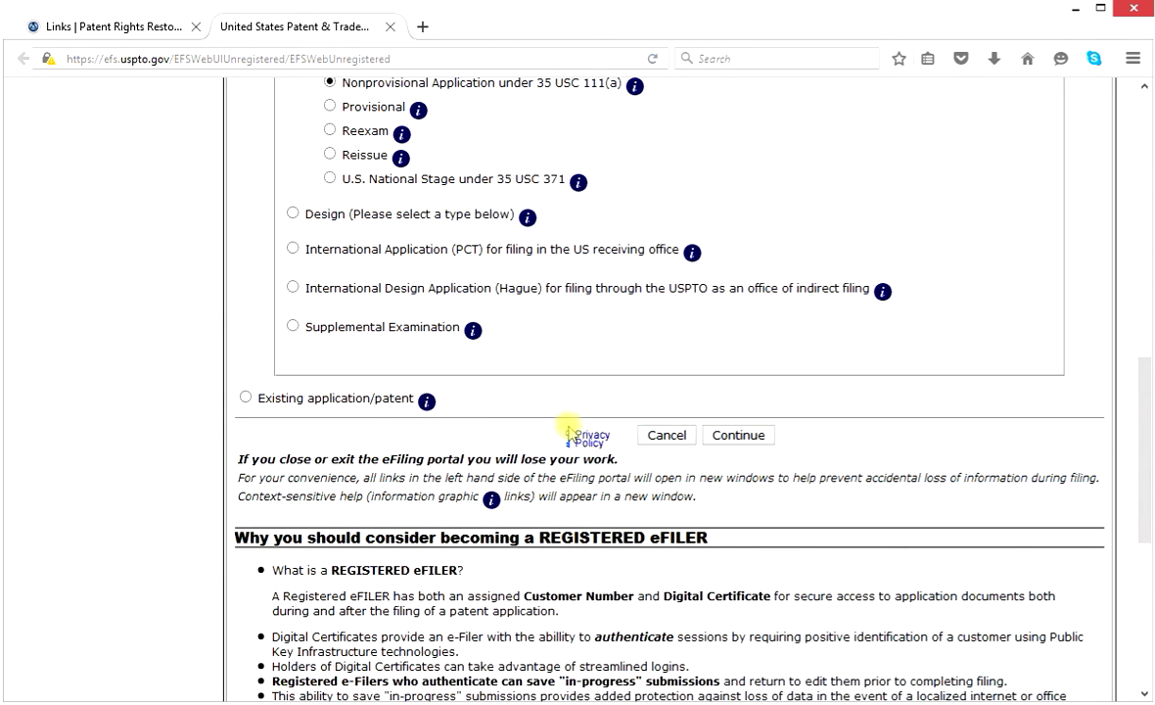
pyautogui.click(741, 436)
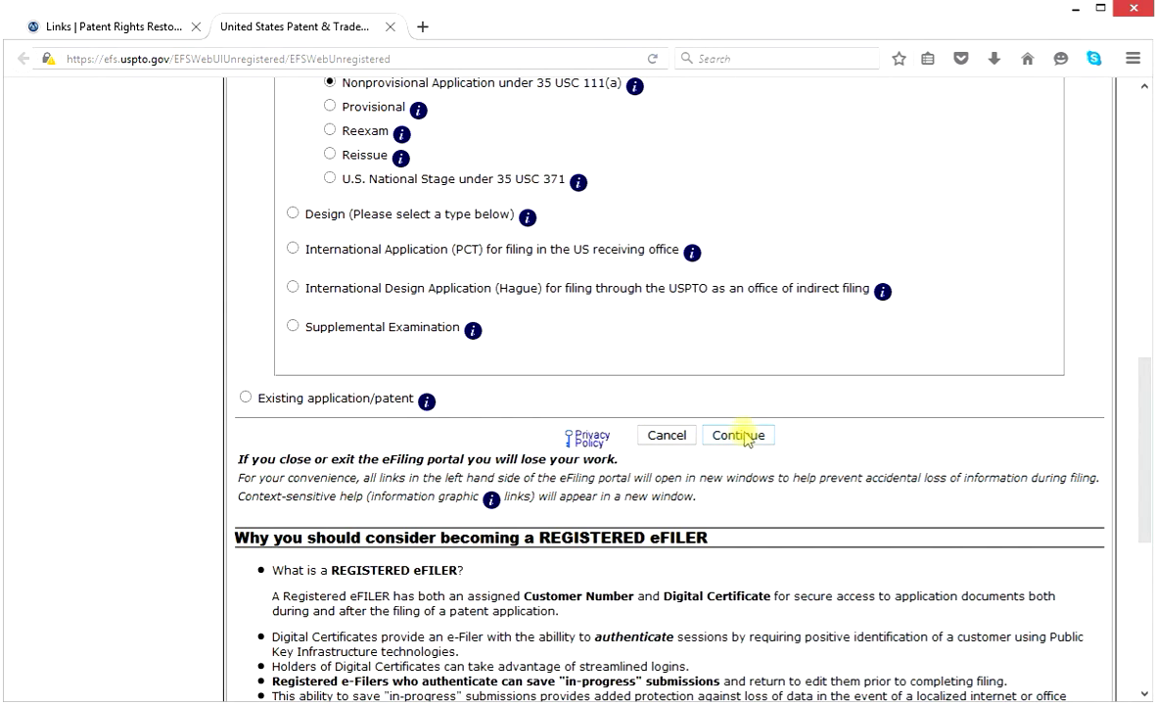
# Continue to the Application Data page and begin typing the Title of Invention.
pyautogui.click(741, 435)
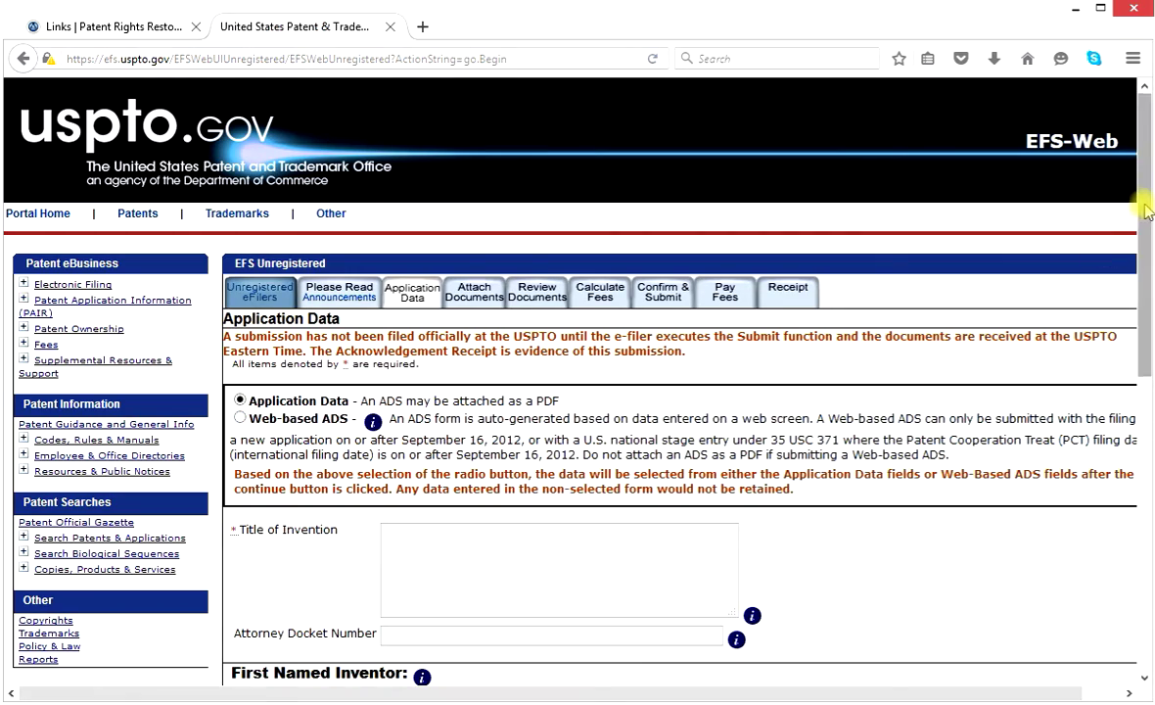
pyautogui.moveTo(1147, 211); pyautogui.dragTo(1147, 299)
pyautogui.click(453, 349)
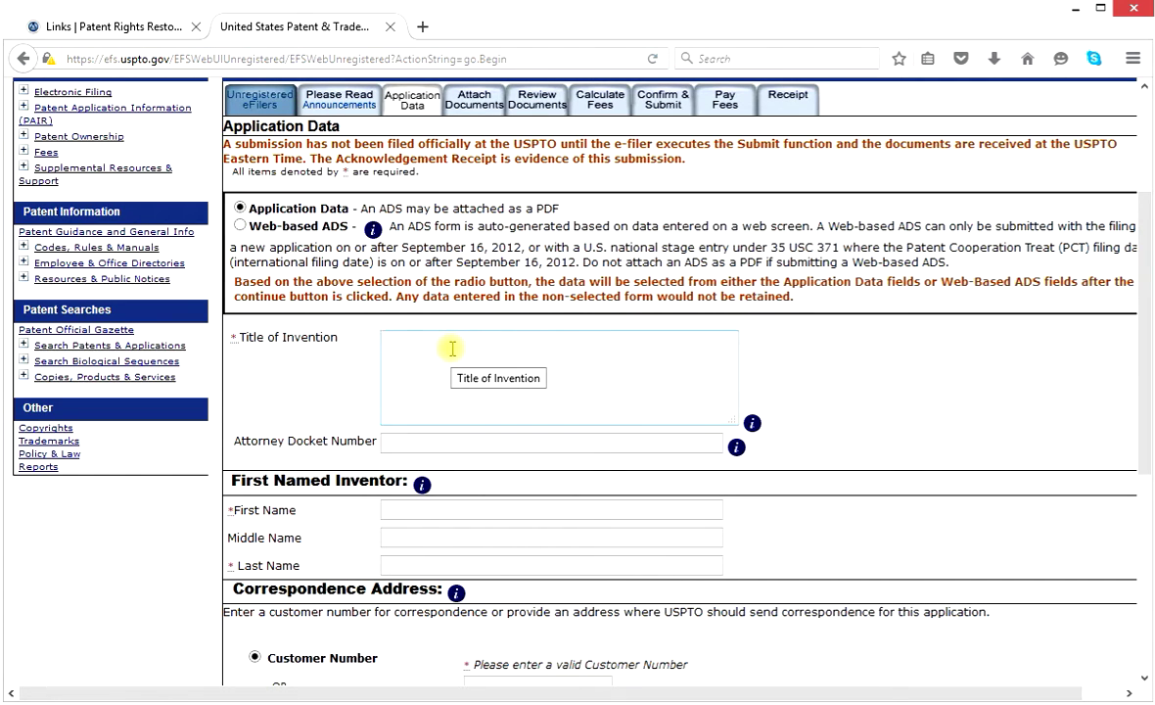
pyautogui.write('J')
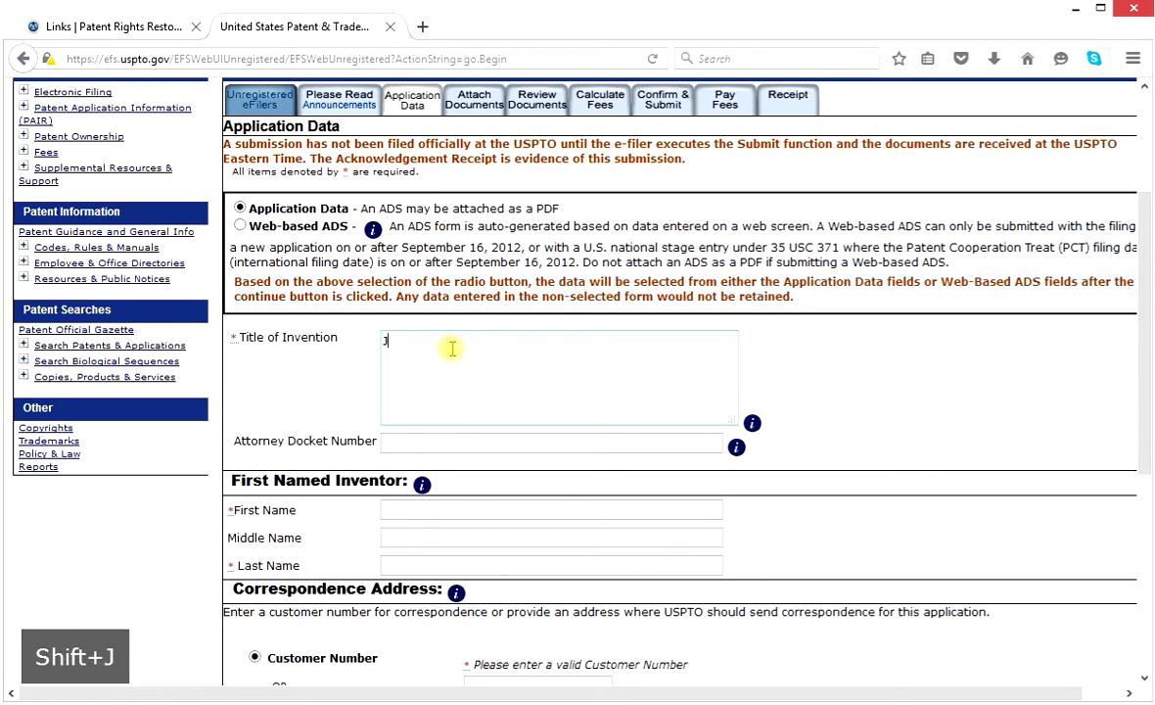
pyautogui.write('ohn ')
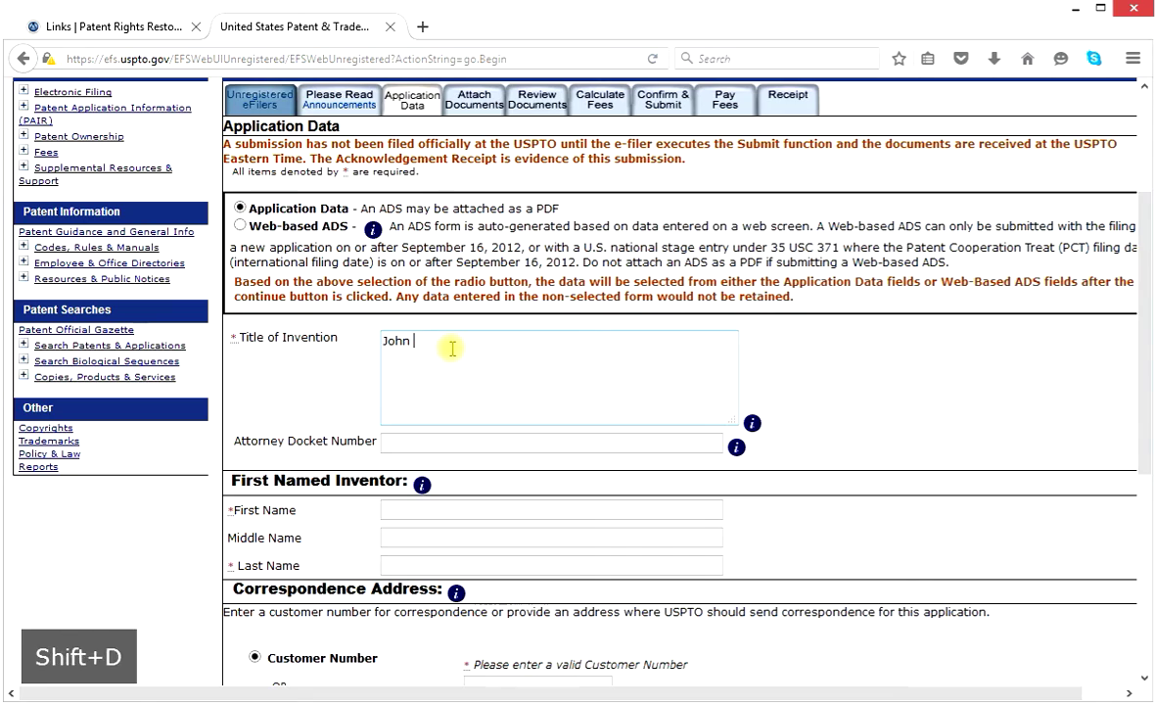
pyautogui.write("Doe's ")
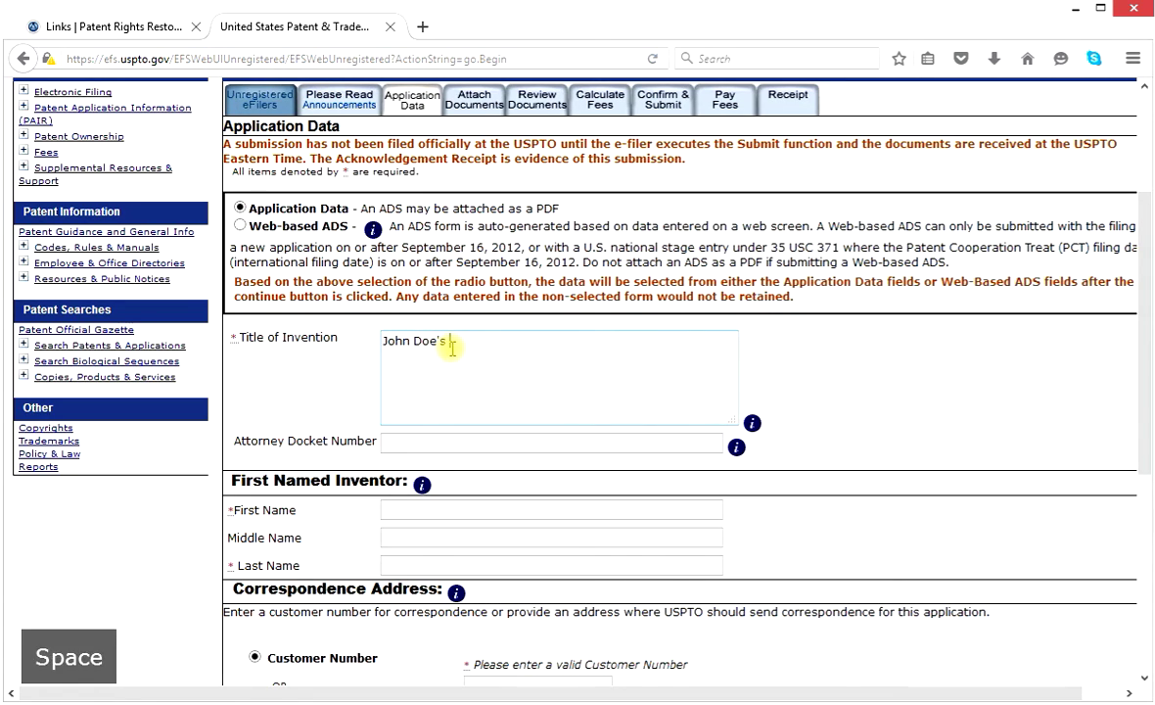
pyautogui.write('Machin')
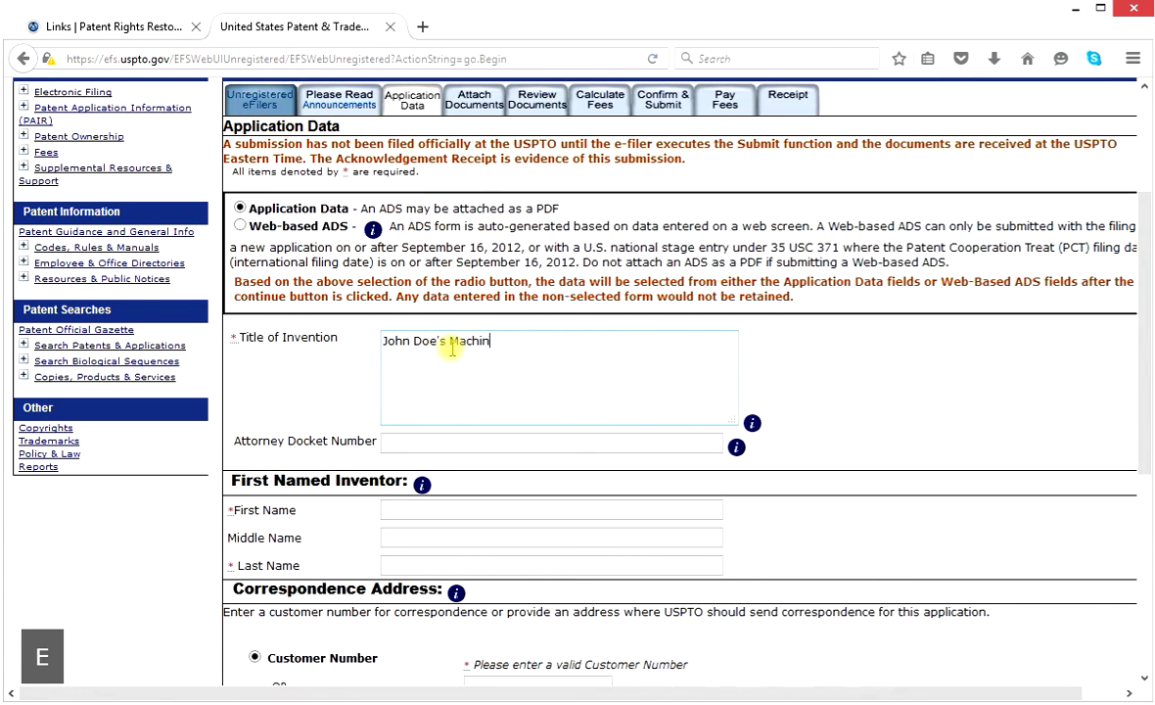
pyautogui.write('e')
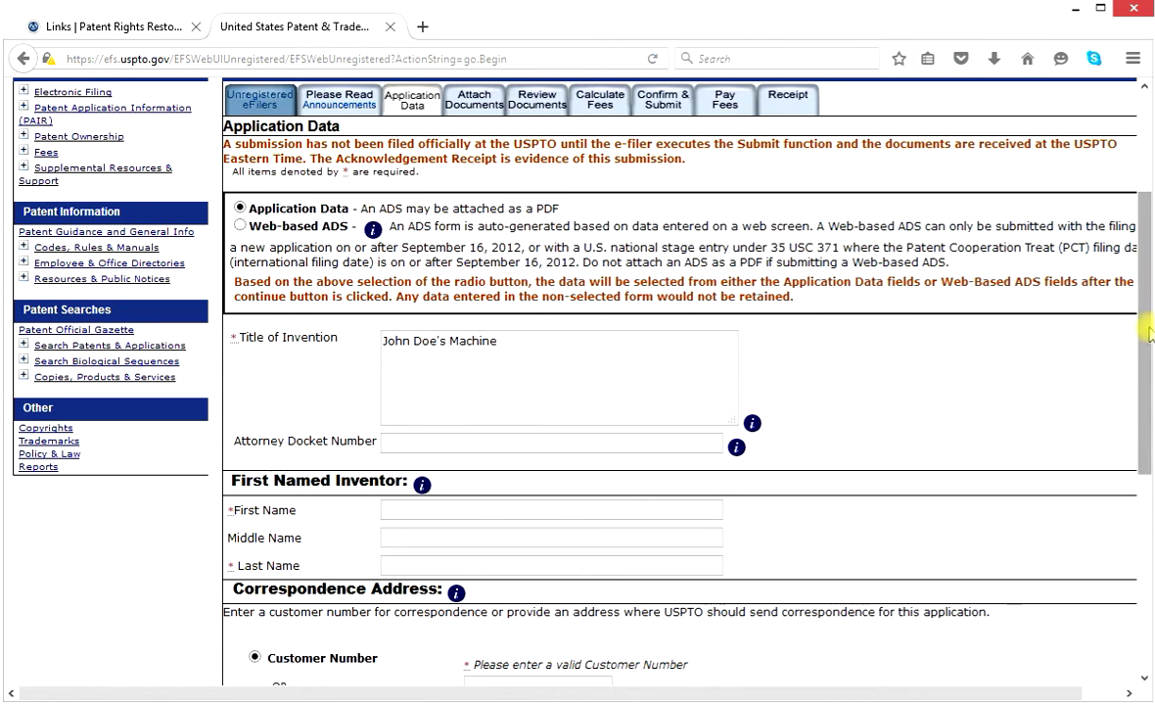
# Enter the first named inventor's first name, removing the surname typed by mistake.
pyautogui.moveTo(1151, 333); pyautogui.dragTo(1143, 413)
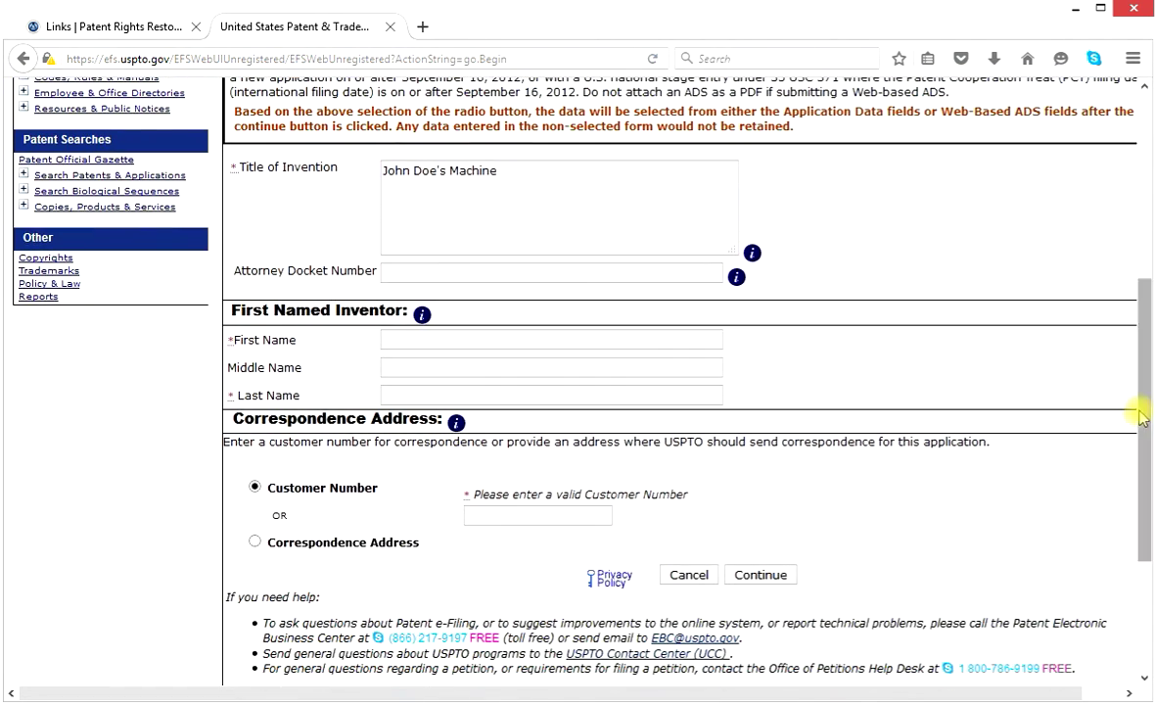
pyautogui.click(441, 338)
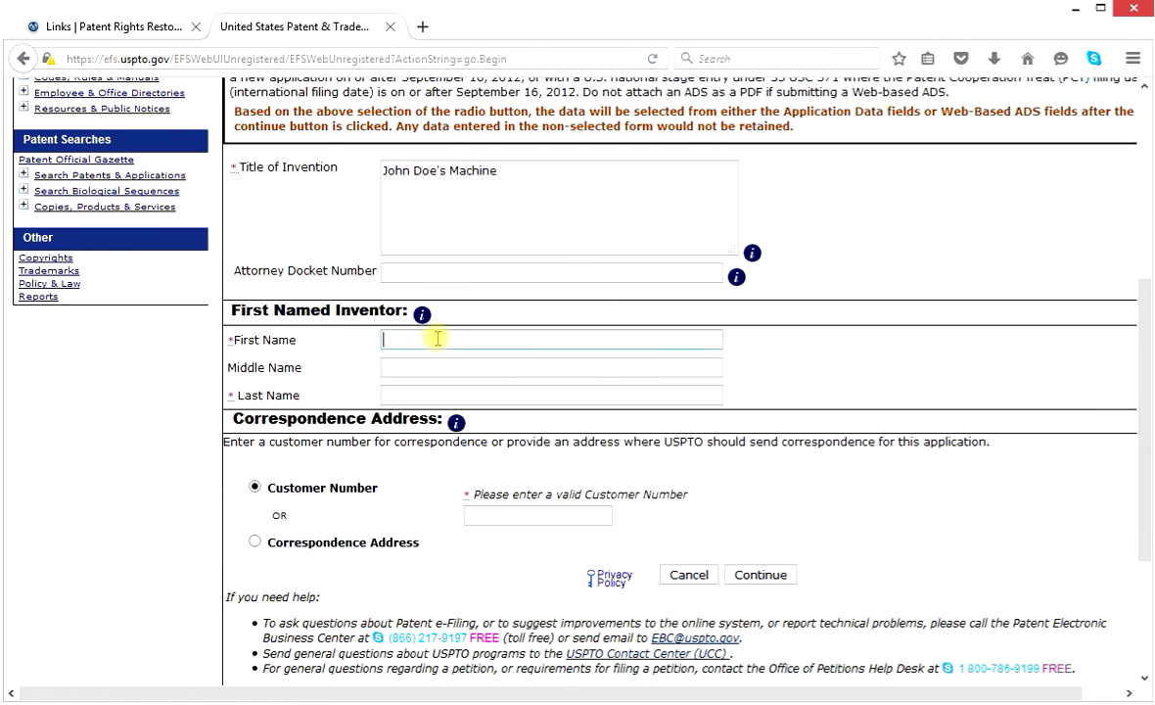
pyautogui.write('Jo')
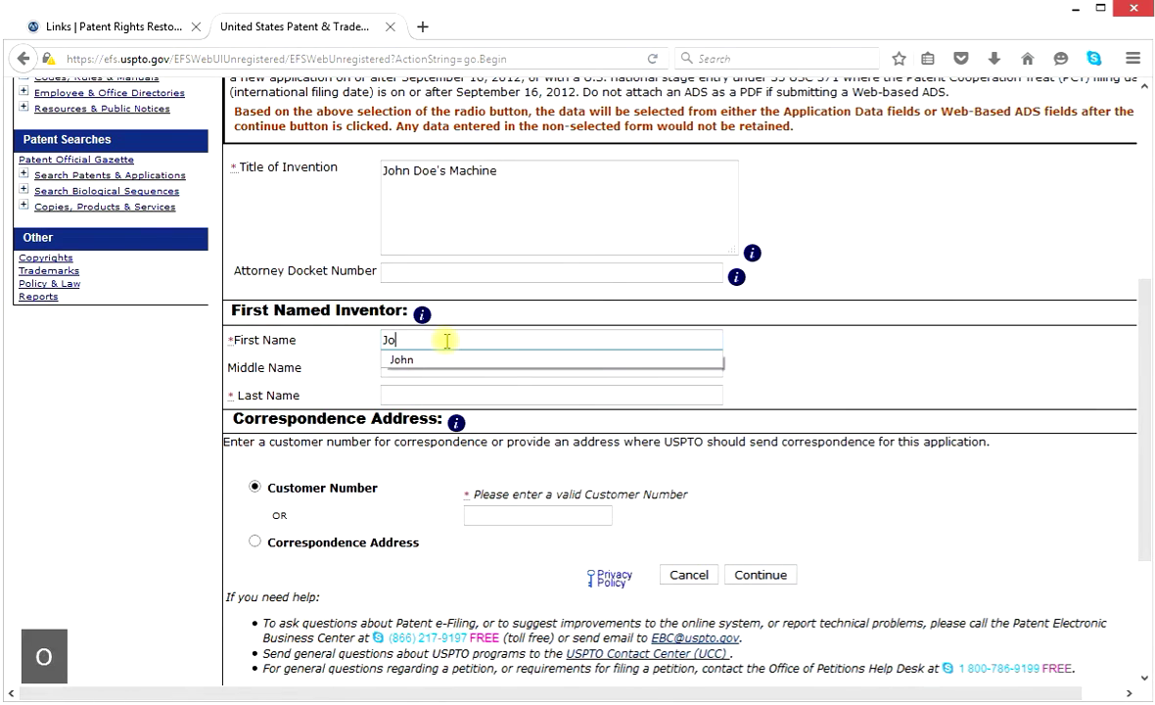
pyautogui.write('hn Doe')
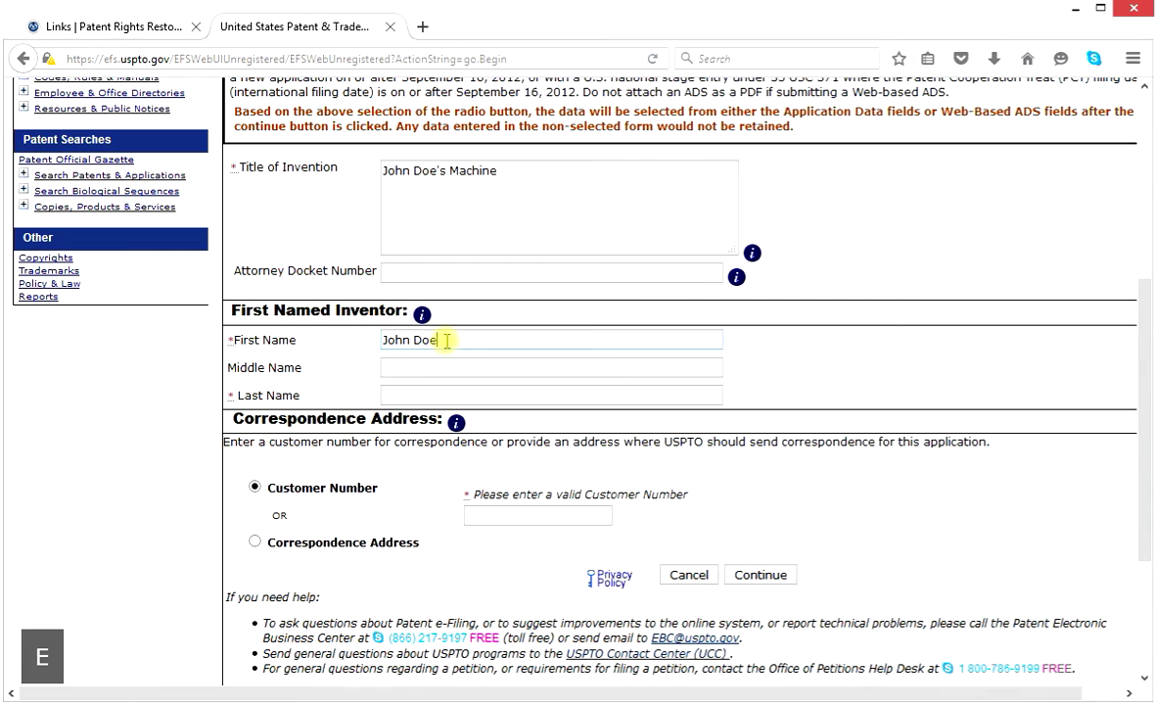
pyautogui.press('BackSpace')
pyautogui.press('BackSpace')
pyautogui.press('BackSpace')
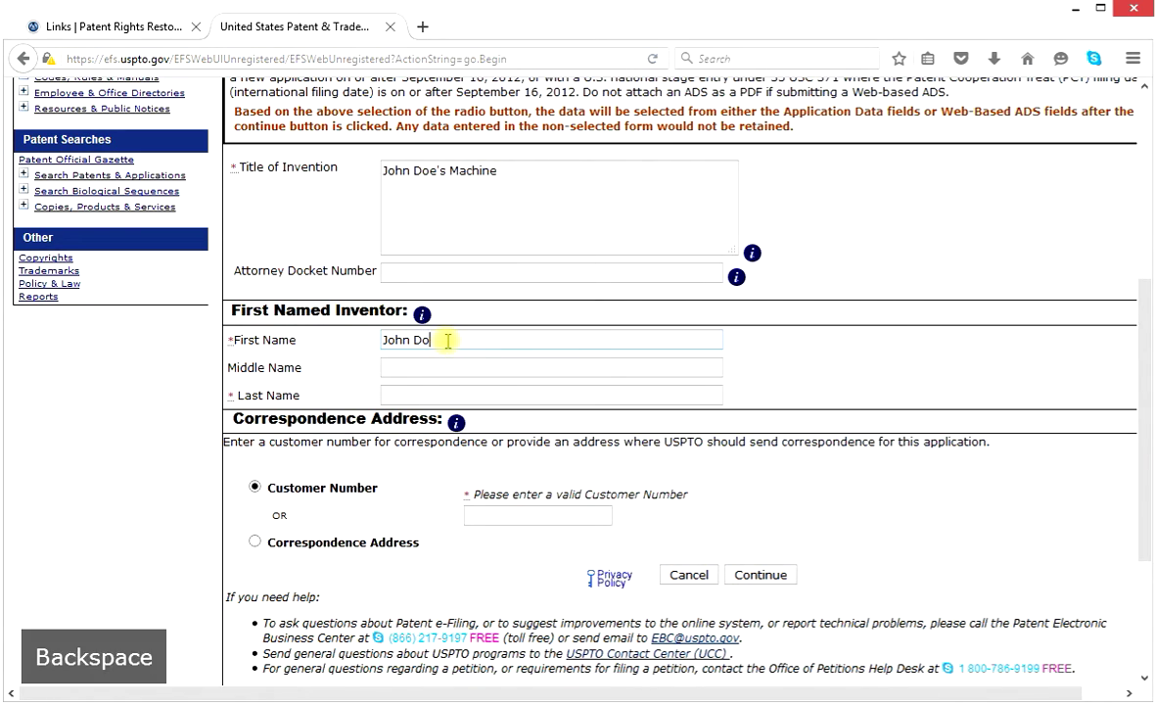
pyautogui.press('BackSpace')
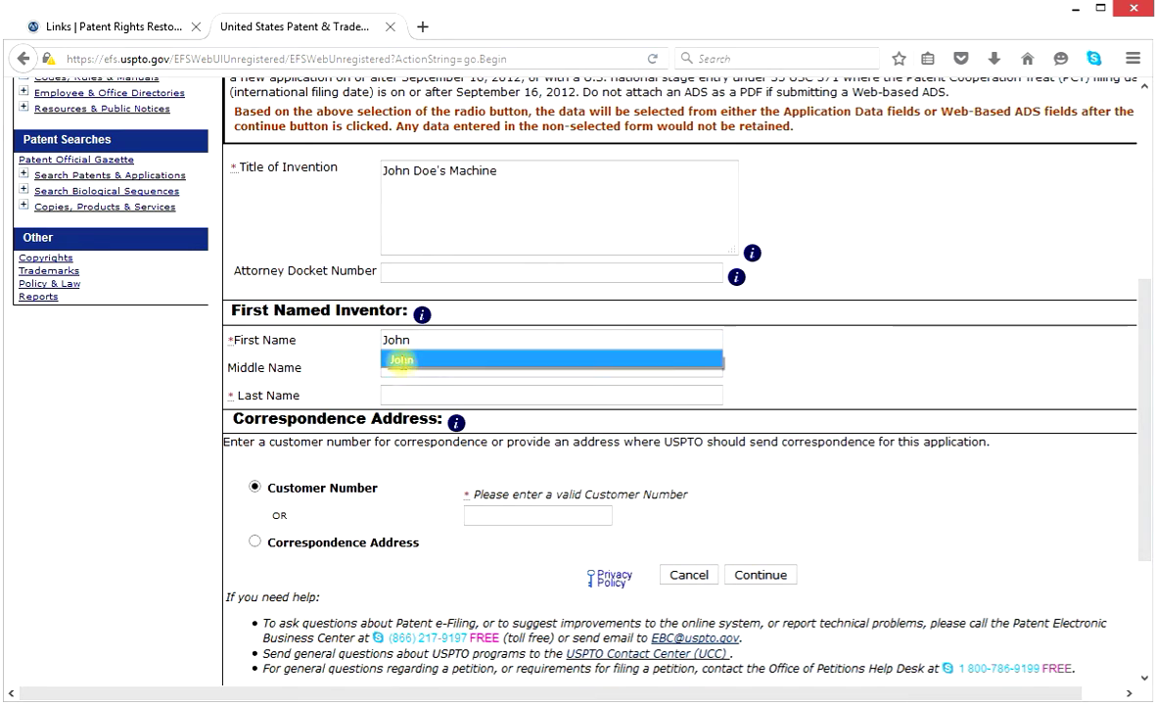
pyautogui.click(402, 360)
# Enter the inventor's middle name and last name.
pyautogui.click(427, 363)
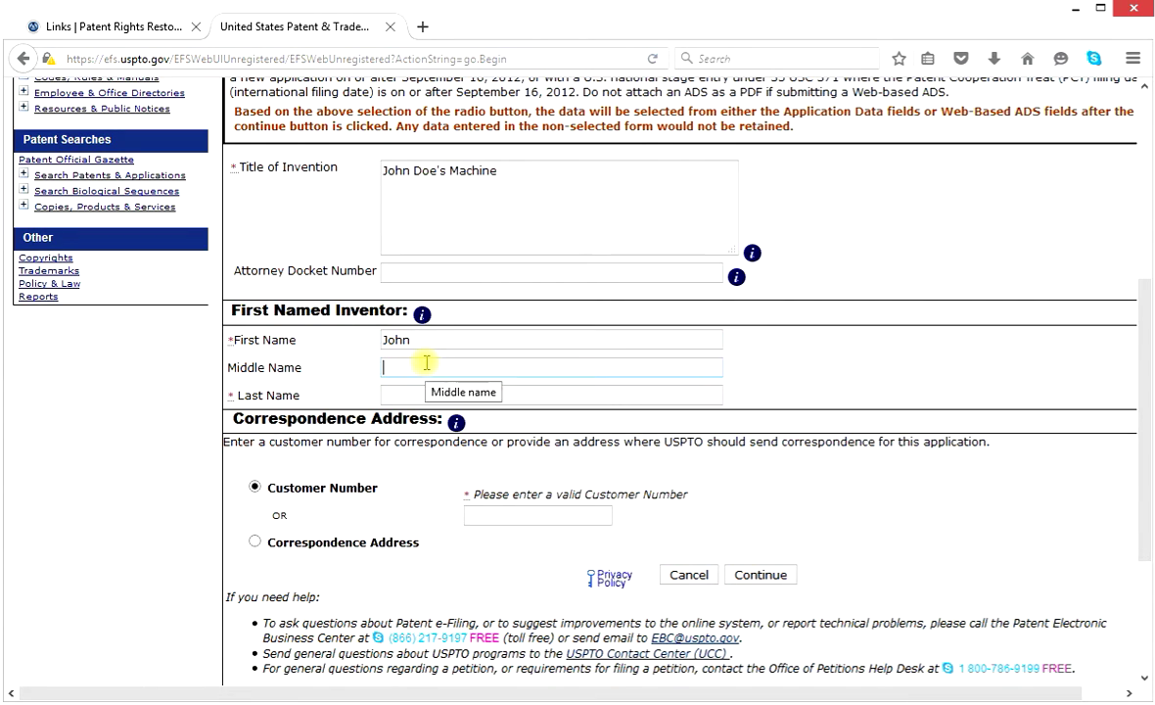
pyautogui.write('Michael')
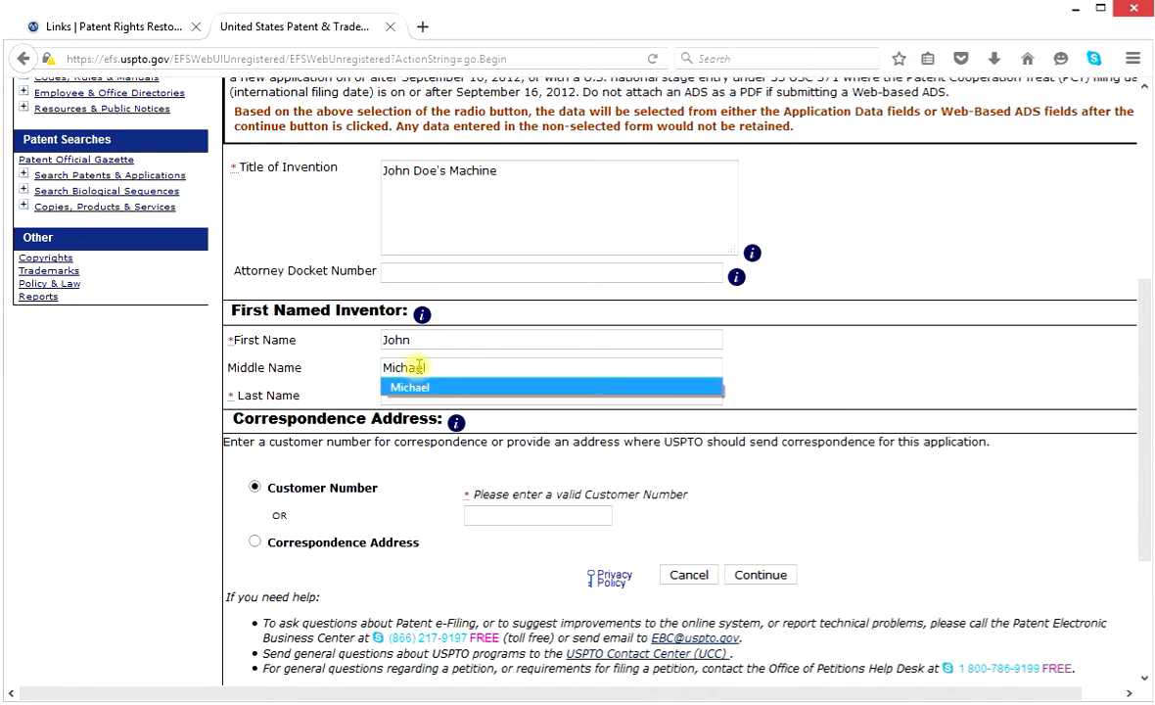
pyautogui.click(416, 388)
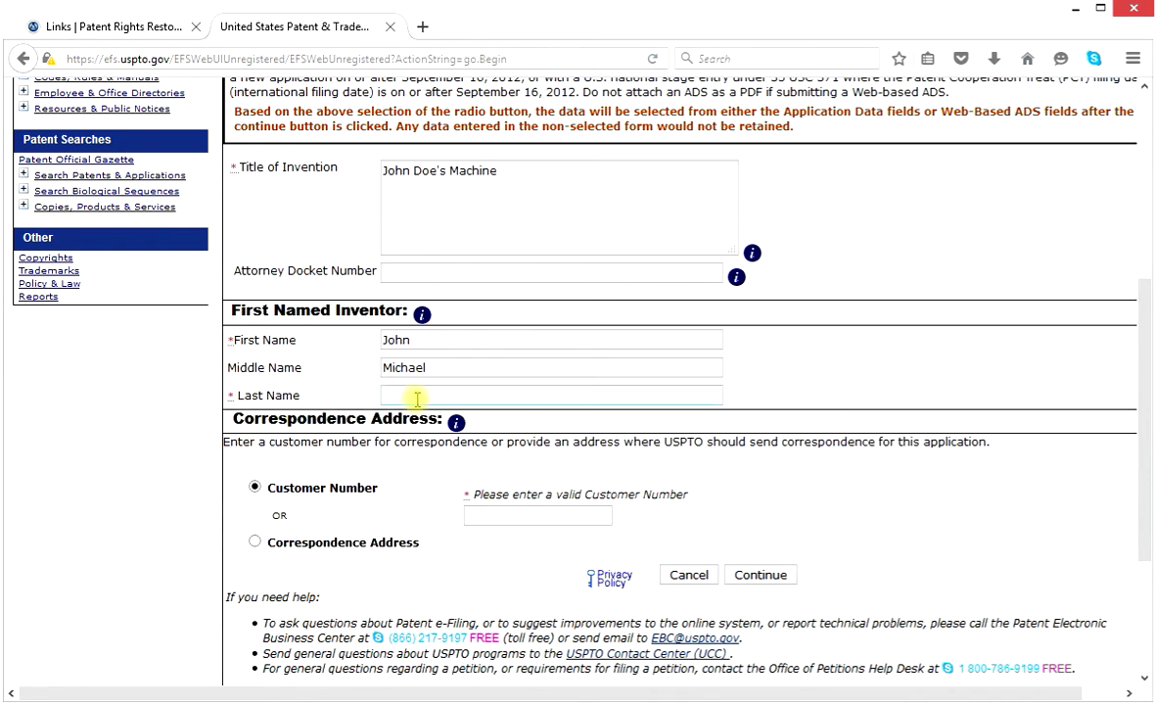
pyautogui.write('Doe')
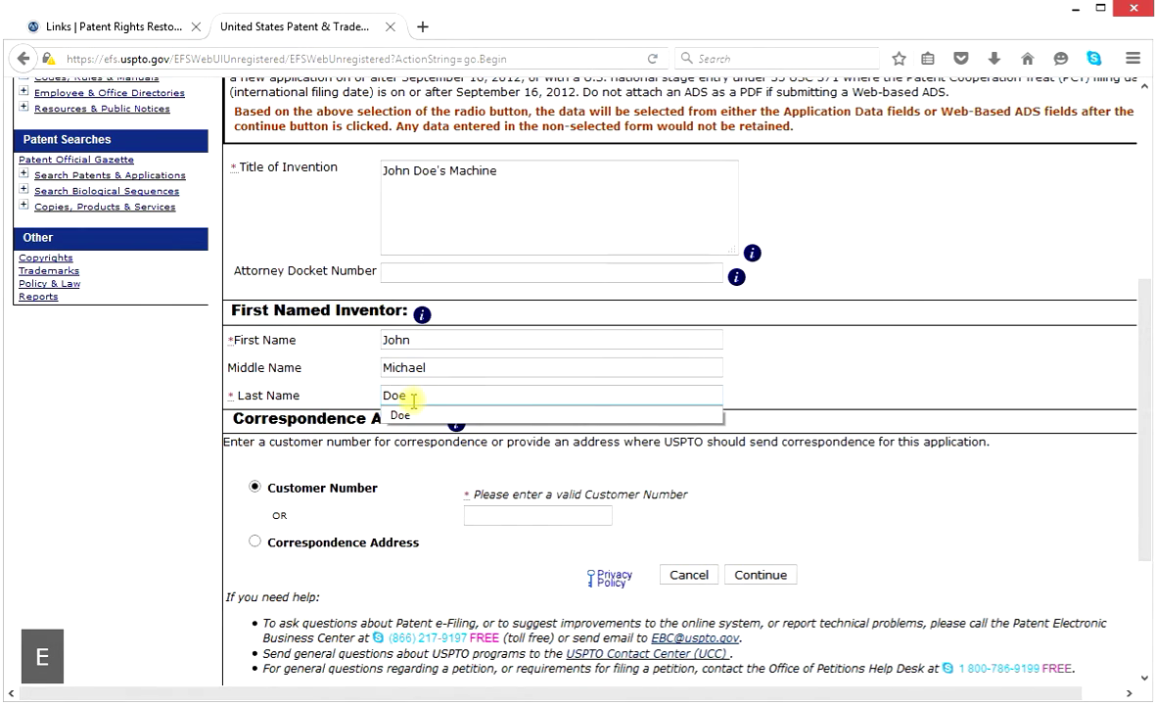
pyautogui.press('Down')
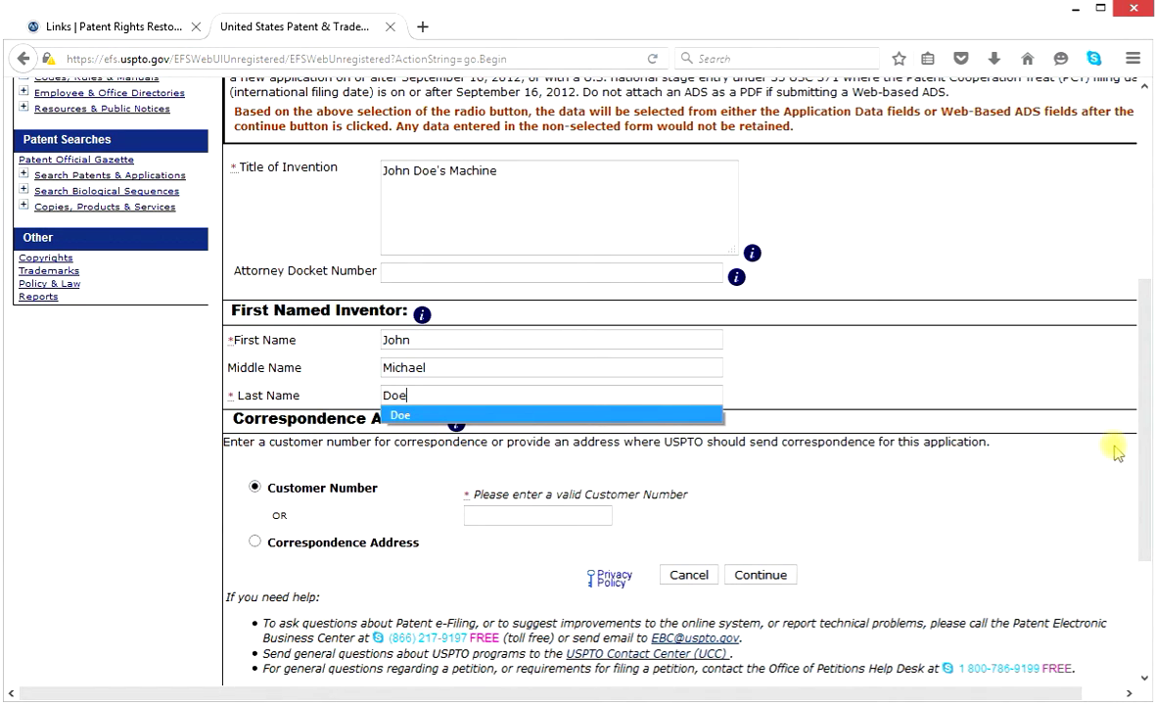
# Use Correspondence Address, fill Name 1 with the inventor's full name, and type the street address.
pyautogui.moveTo(1146, 457); pyautogui.dragTo(1127, 529)
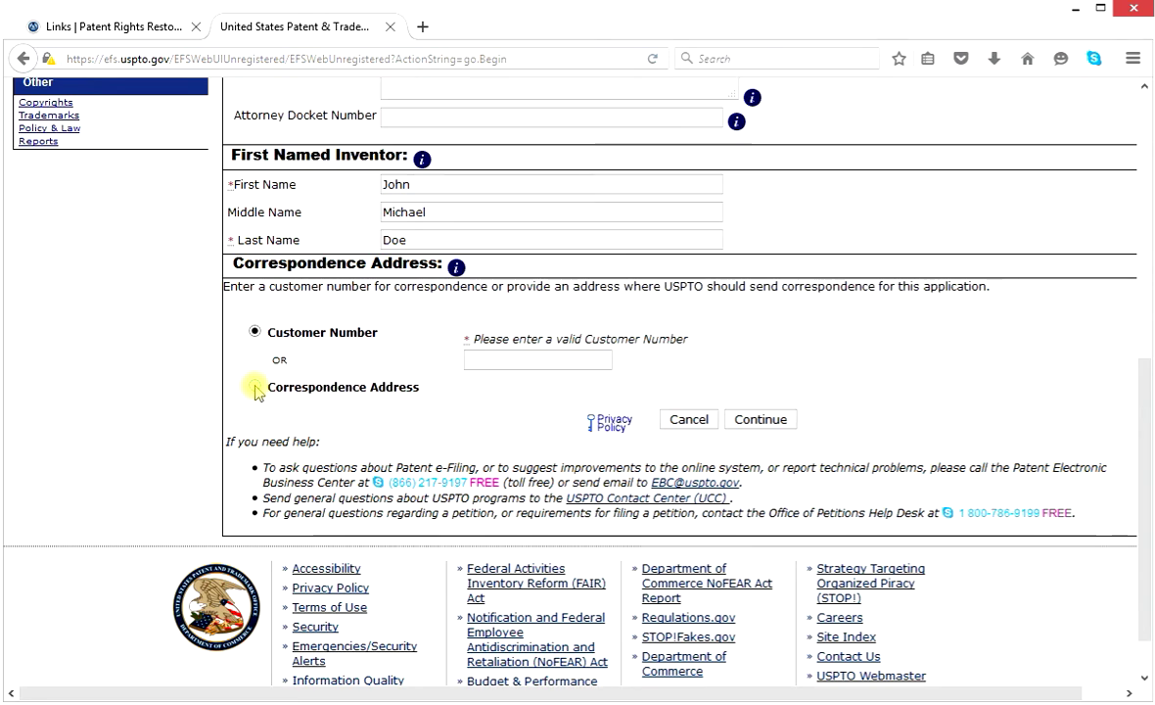
pyautogui.click(255, 388)
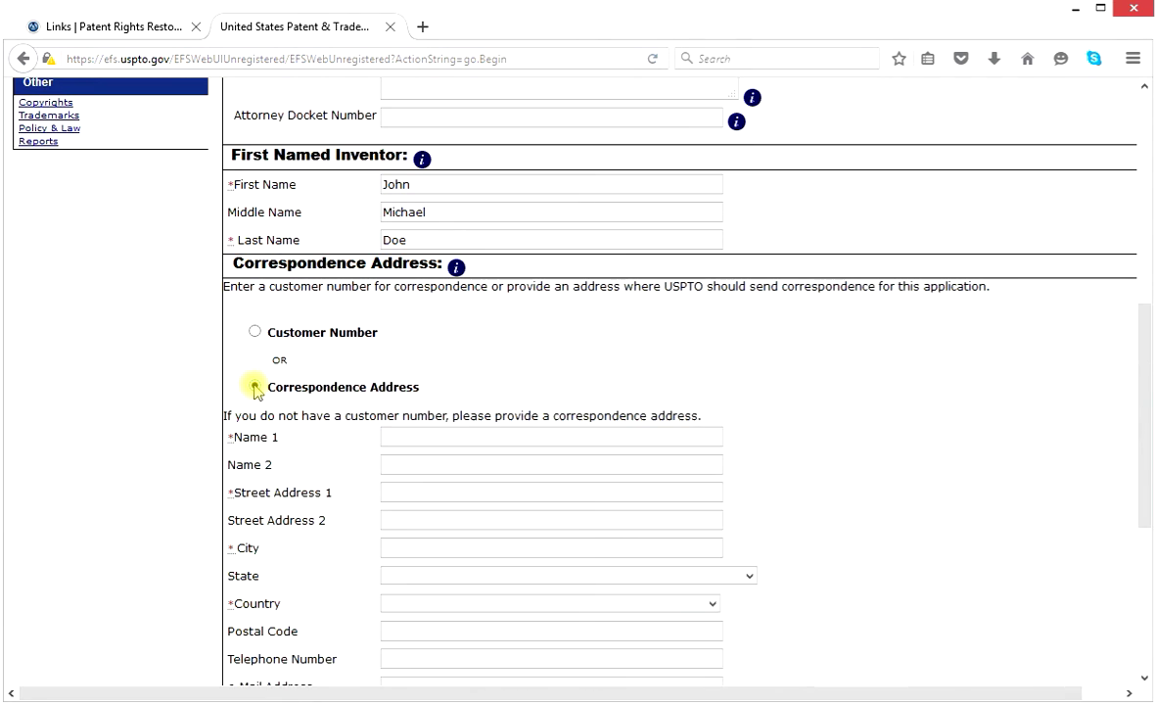
pyautogui.click(465, 437)
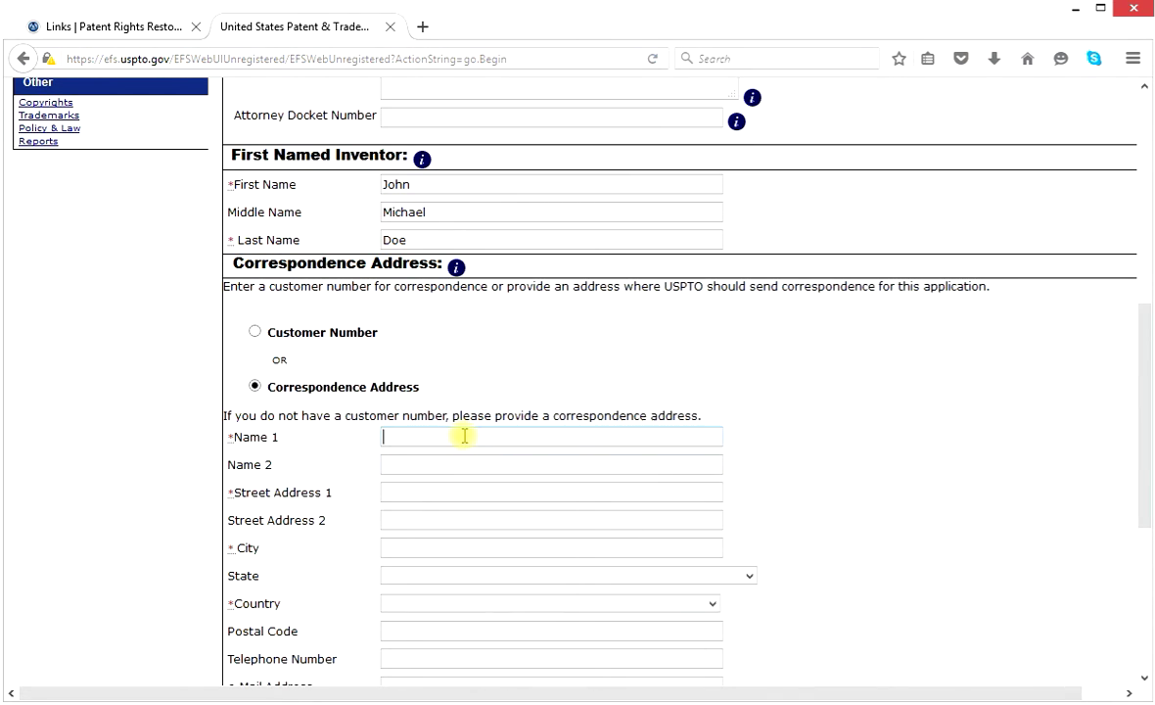
pyautogui.write('H')
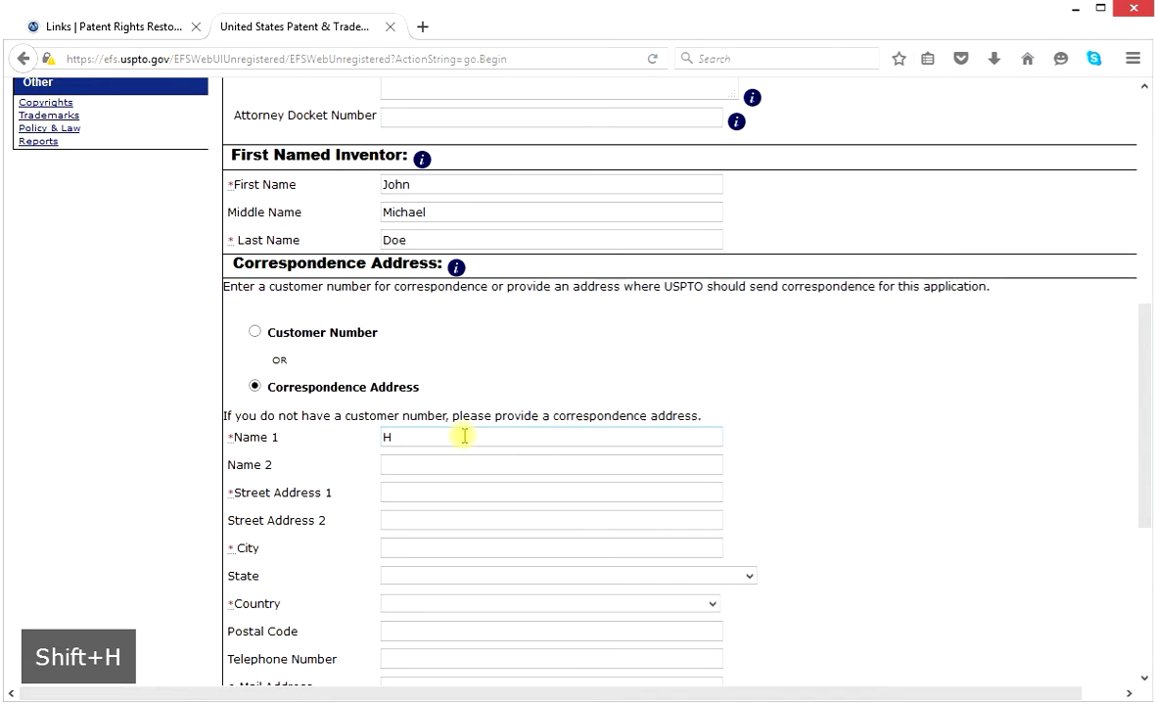
pyautogui.press('BackSpace')
pyautogui.write('John')
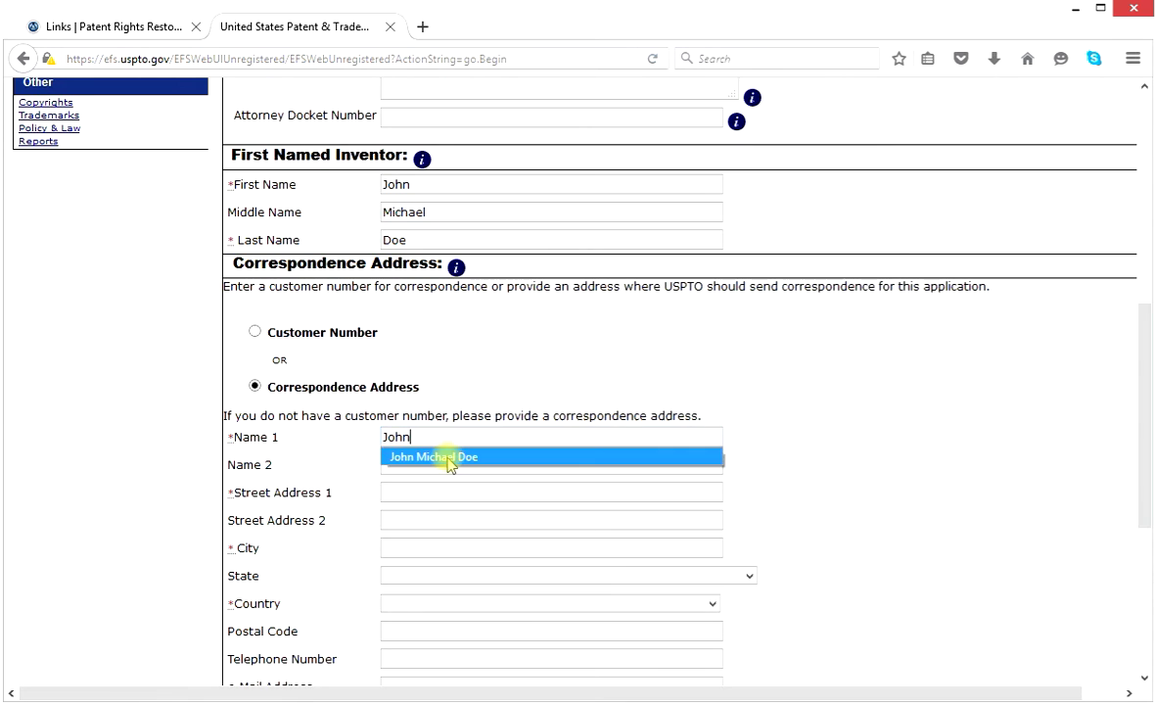
pyautogui.click(449, 458)
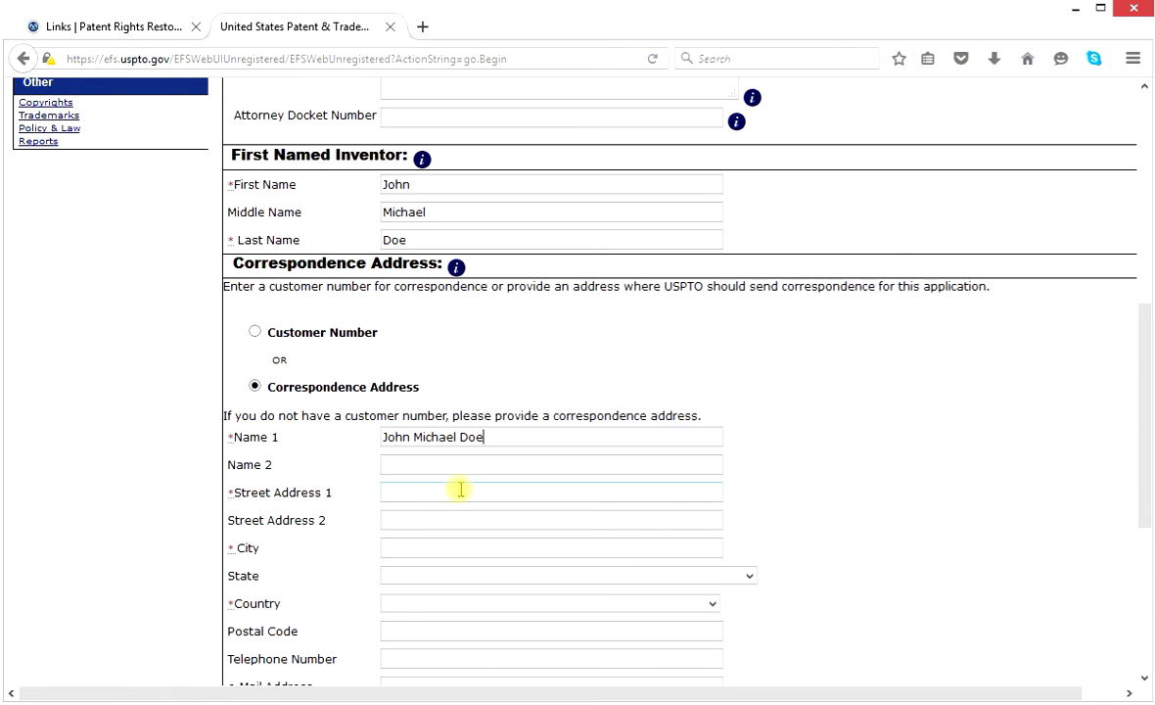
pyautogui.click(460, 490)
pyautogui.write('2222')
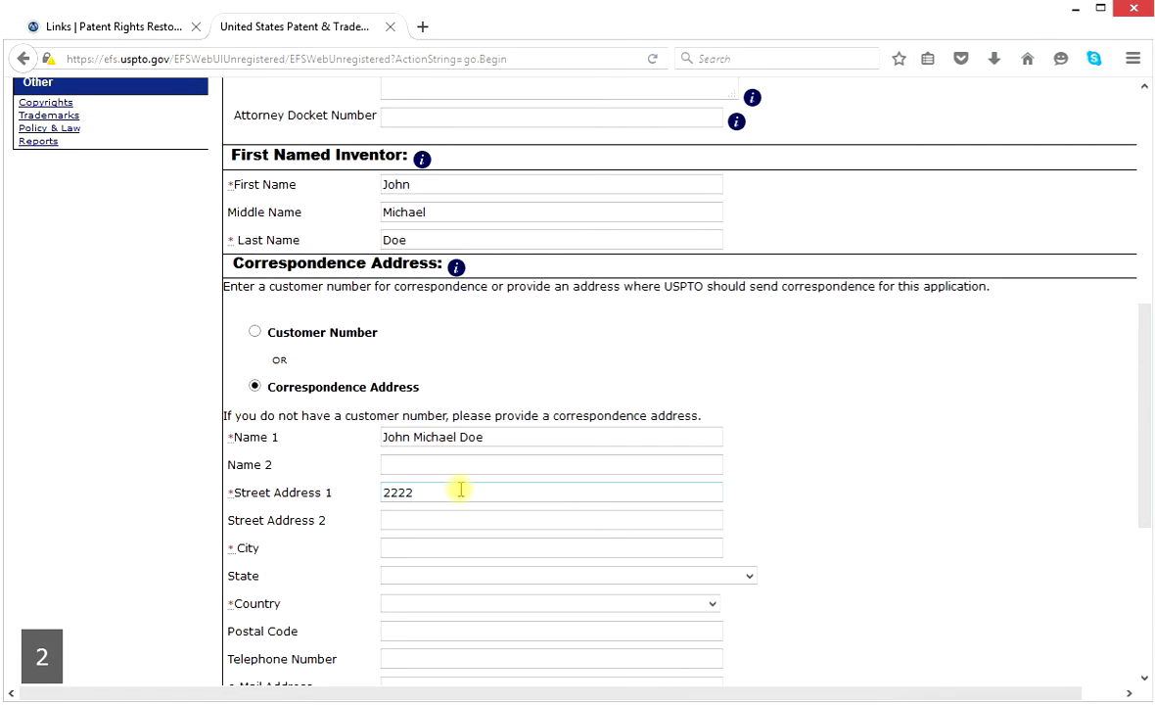
pyautogui.write(' Doe Street')
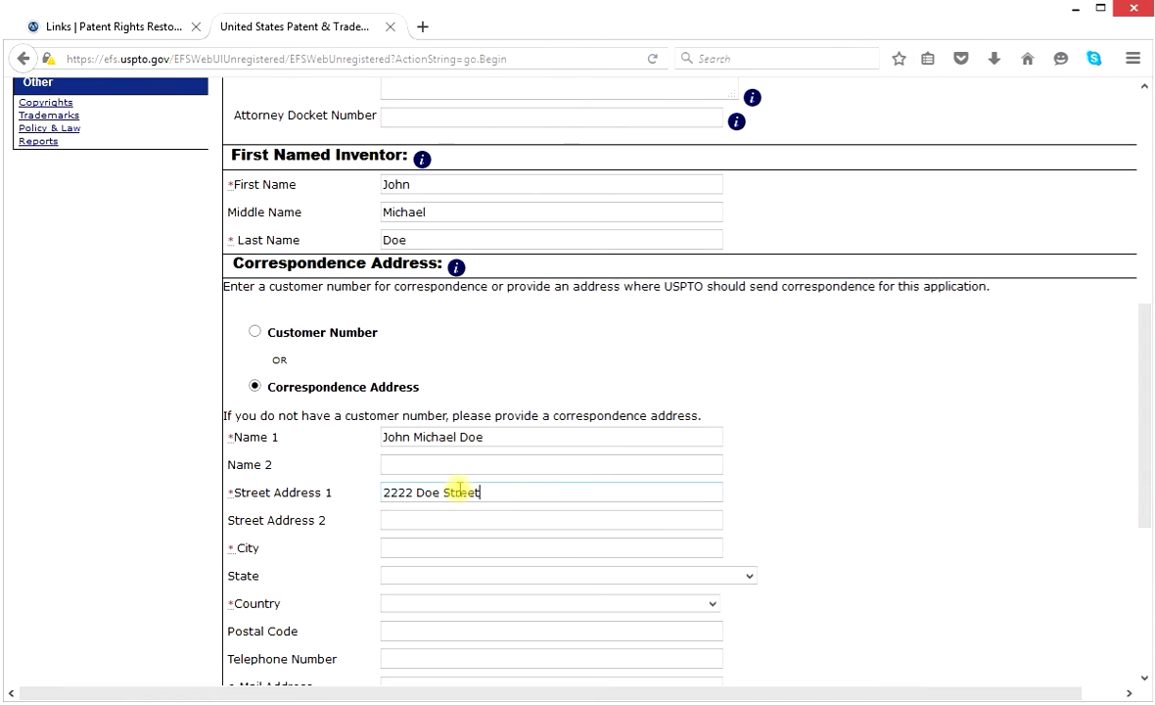
# Enter the correspondence city and select CALIFORNIA as the state.
pyautogui.click(431, 550)
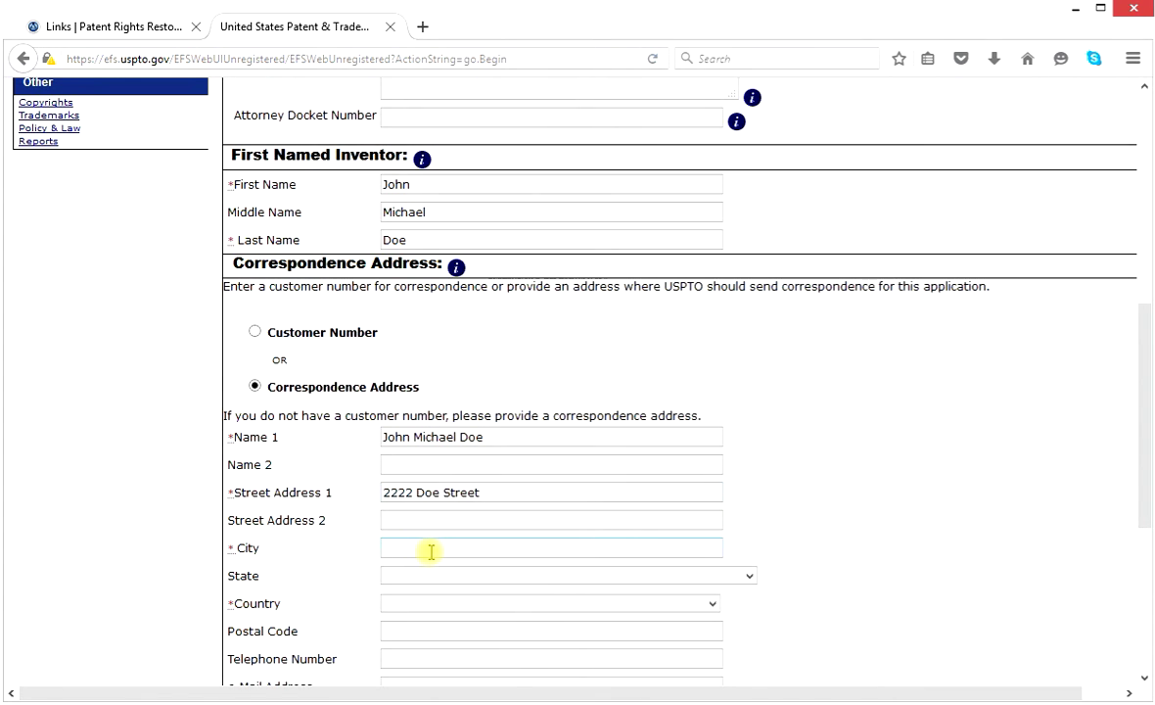
pyautogui.write('Ever')
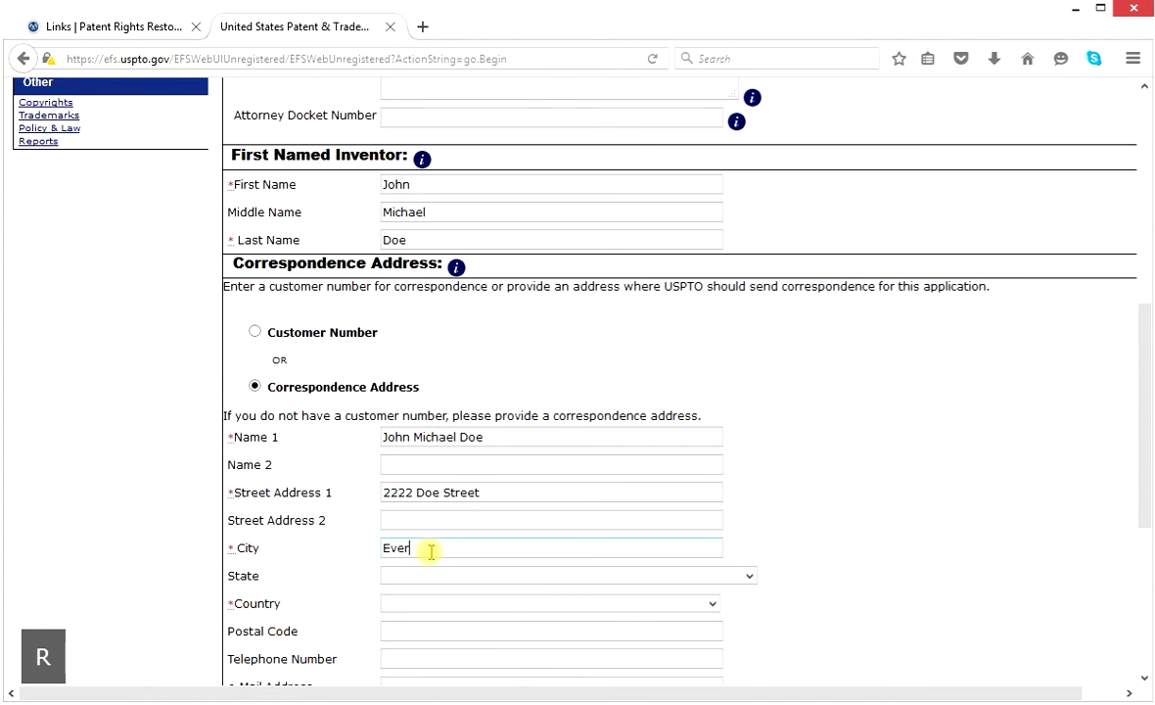
pyautogui.write('ywhere')
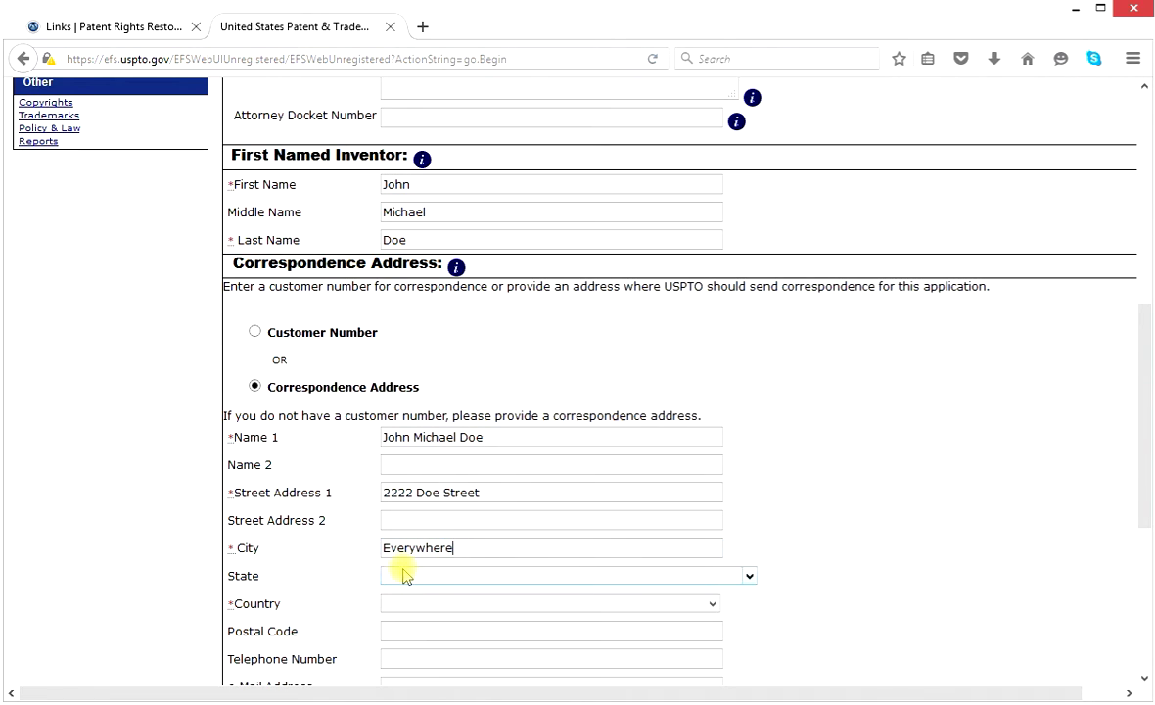
pyautogui.click(749, 576)
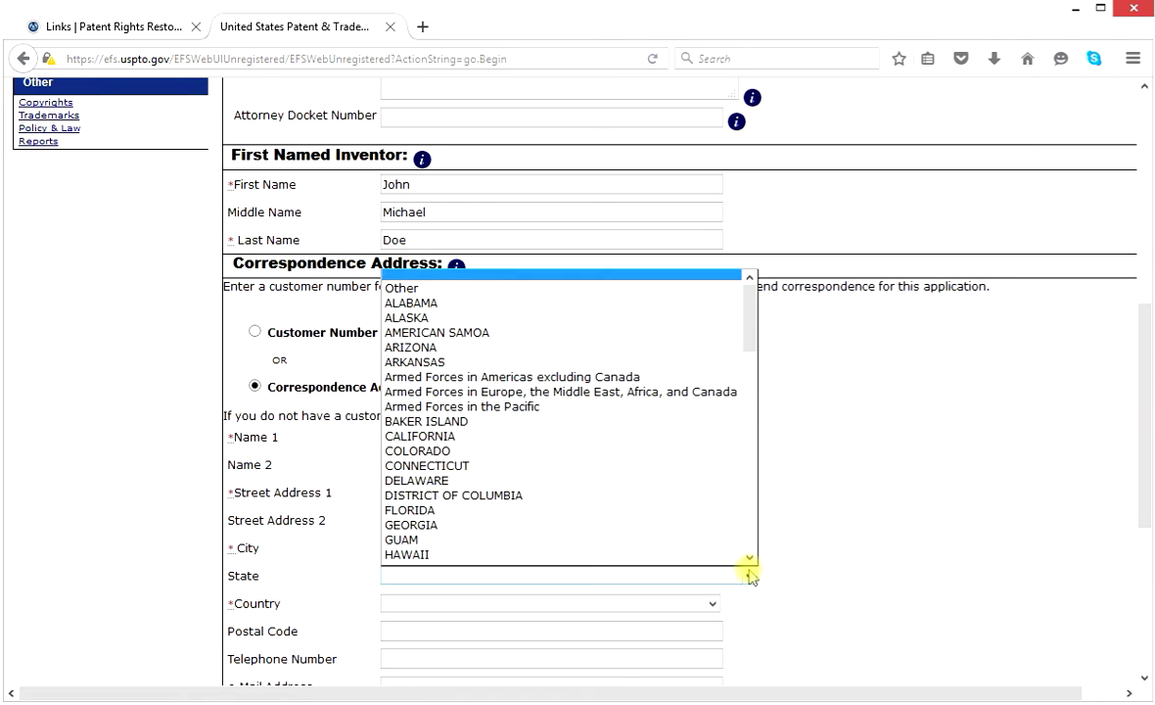
pyautogui.click(475, 437)
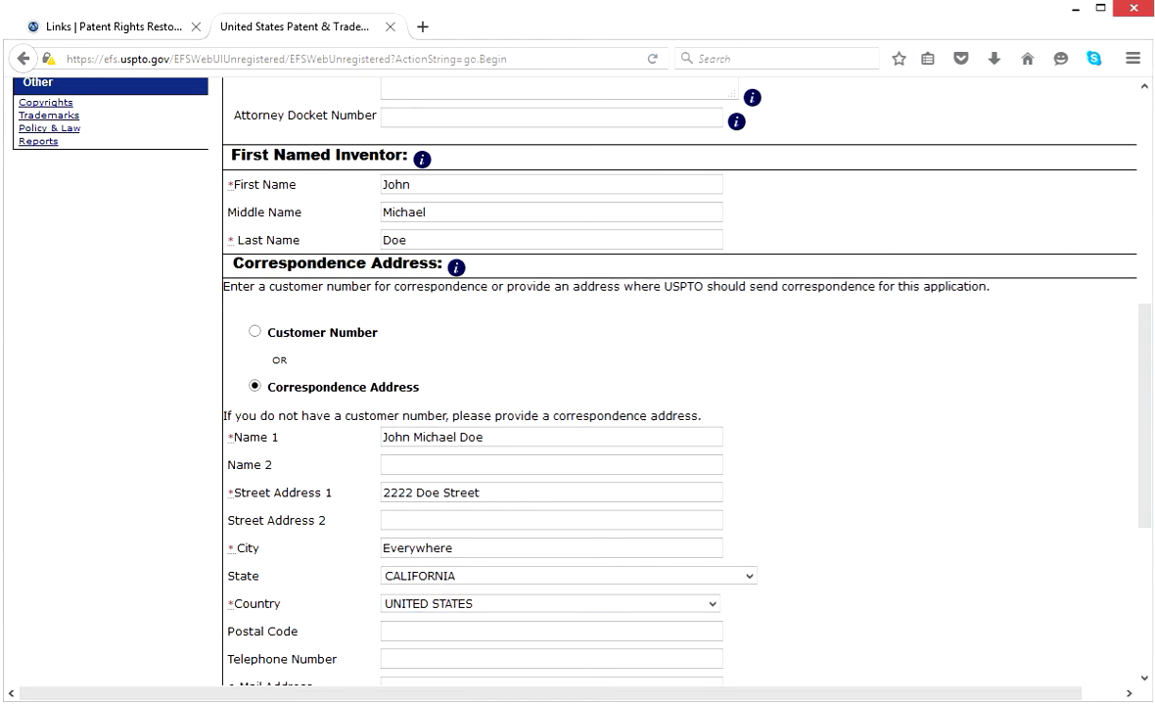
pyautogui.moveTo(1143, 497); pyautogui.dragTo(1147, 606)
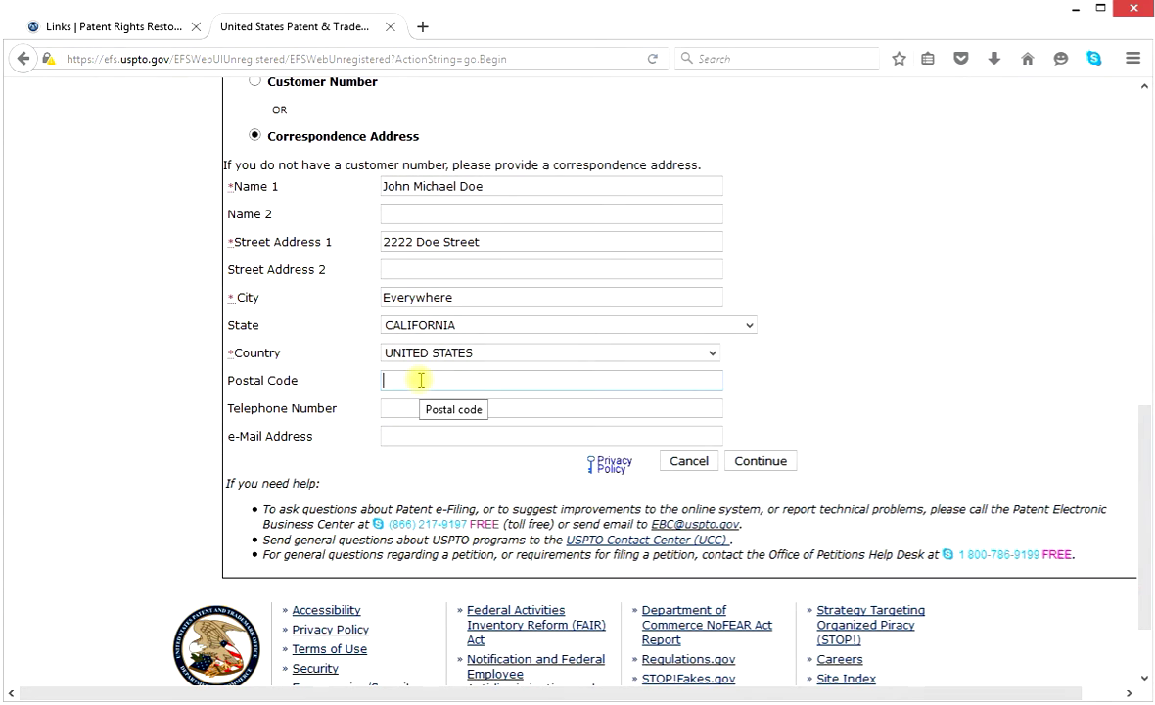
# Type the correspondence postal code and telephone number, then begin the contact e-mail address.
pyautogui.write('99999')
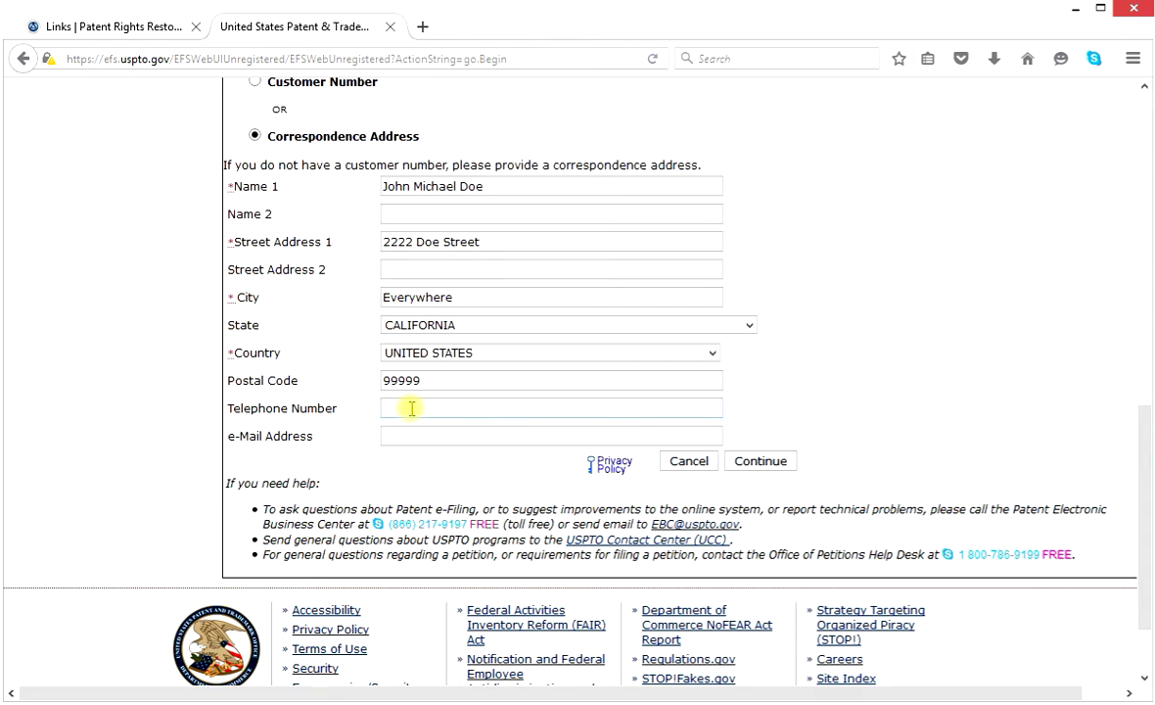
pyautogui.write('8')
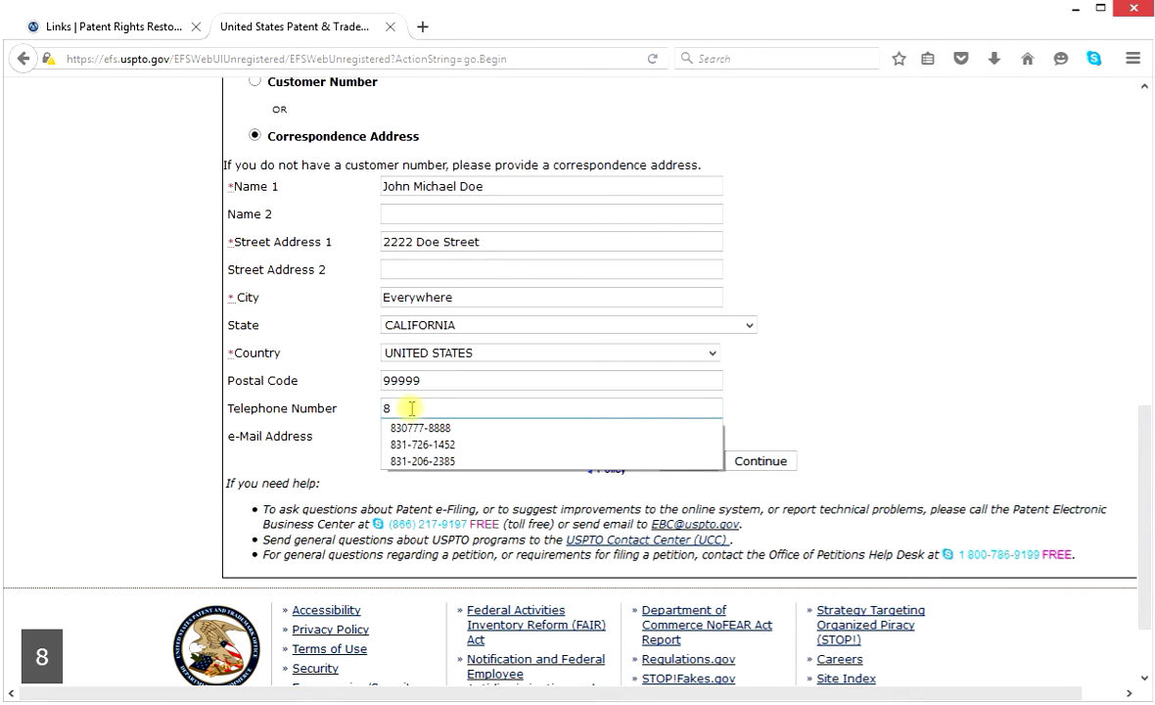
pyautogui.write('00')
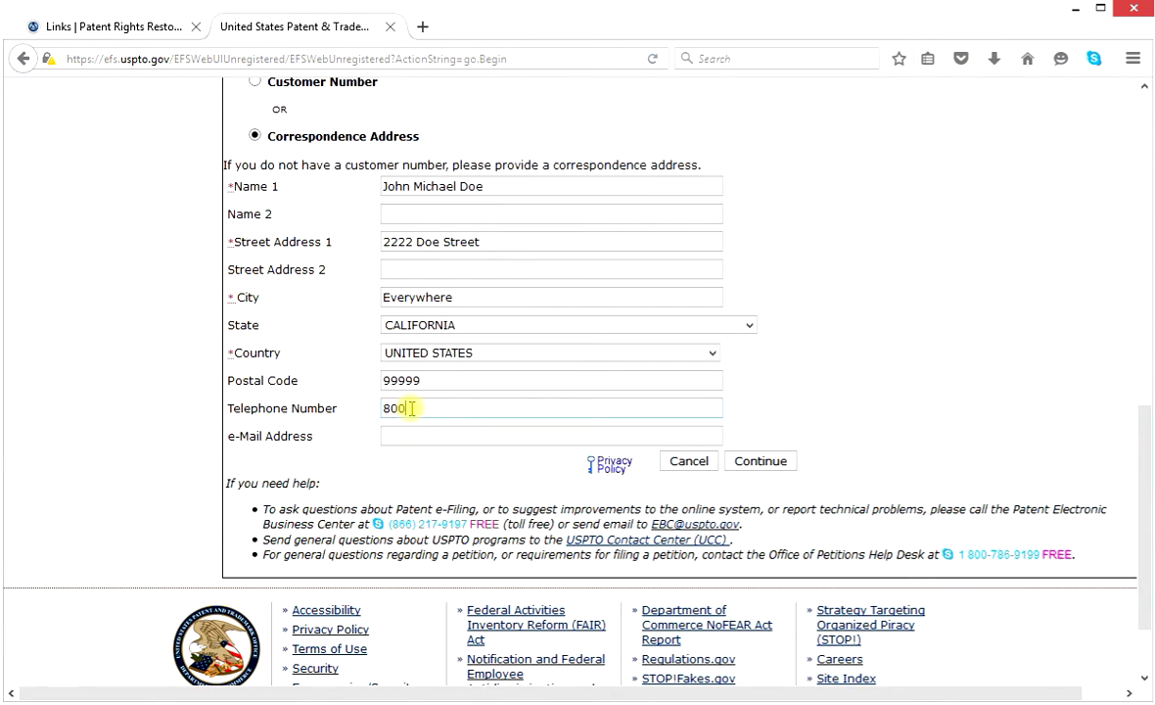
pyautogui.write('-555-7777')
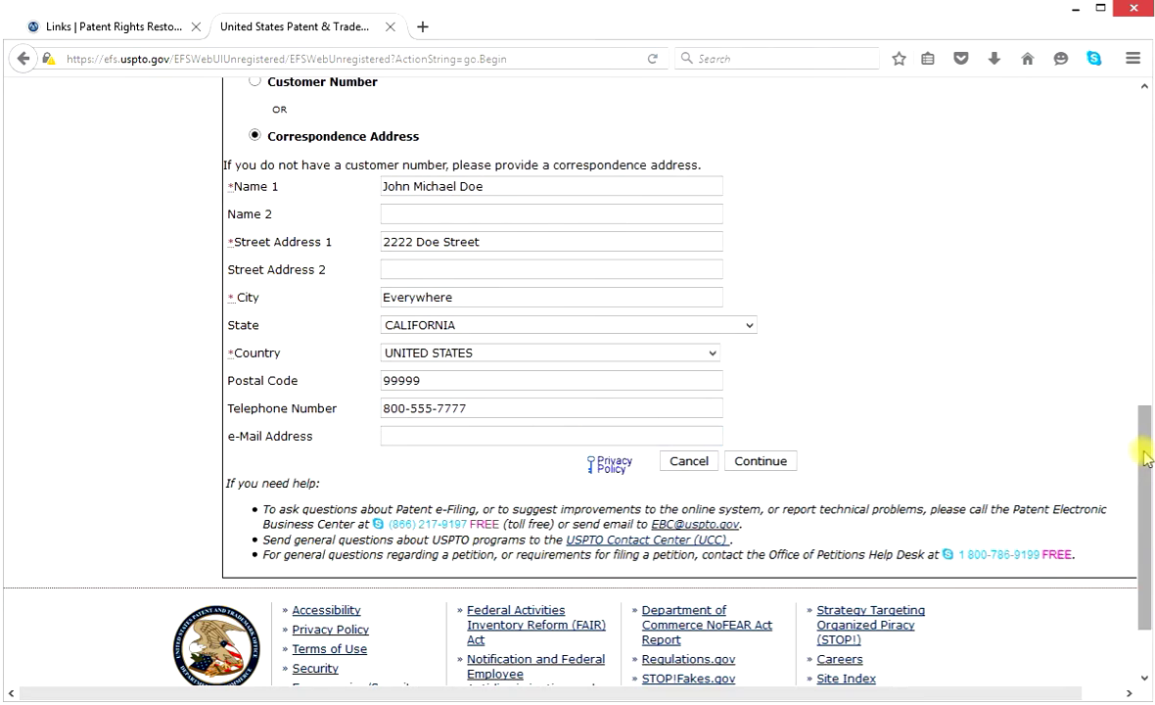
pyautogui.moveTo(1144, 457); pyautogui.dragTo(1136, 424)
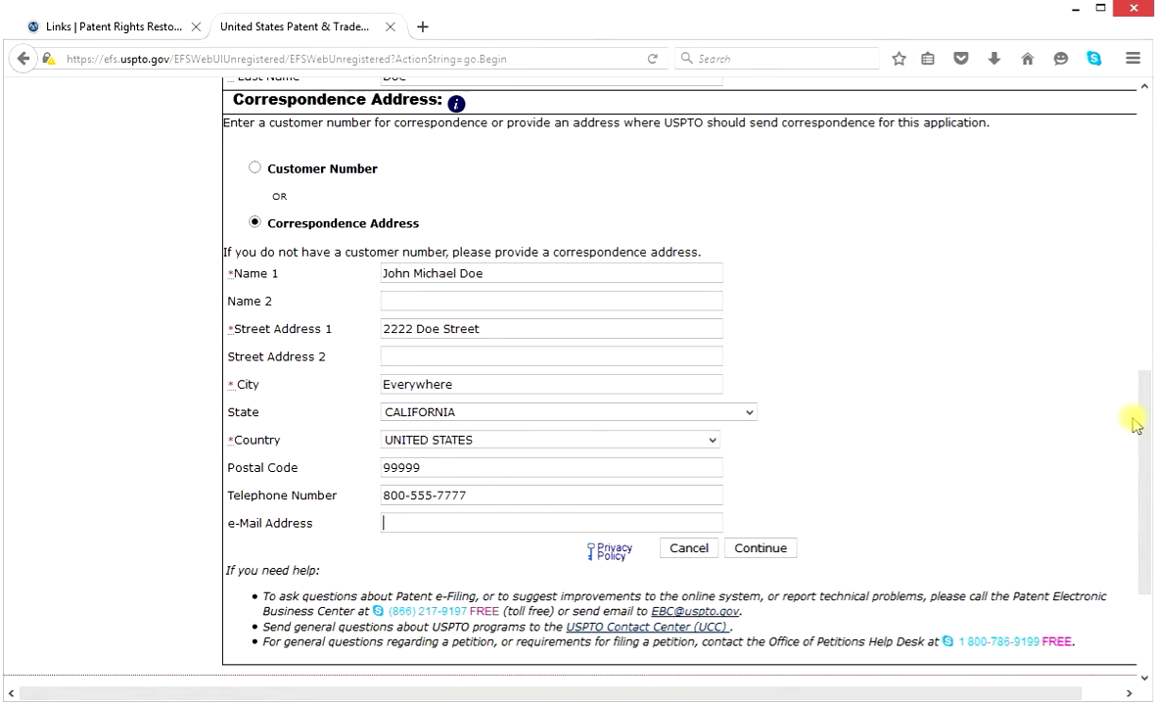
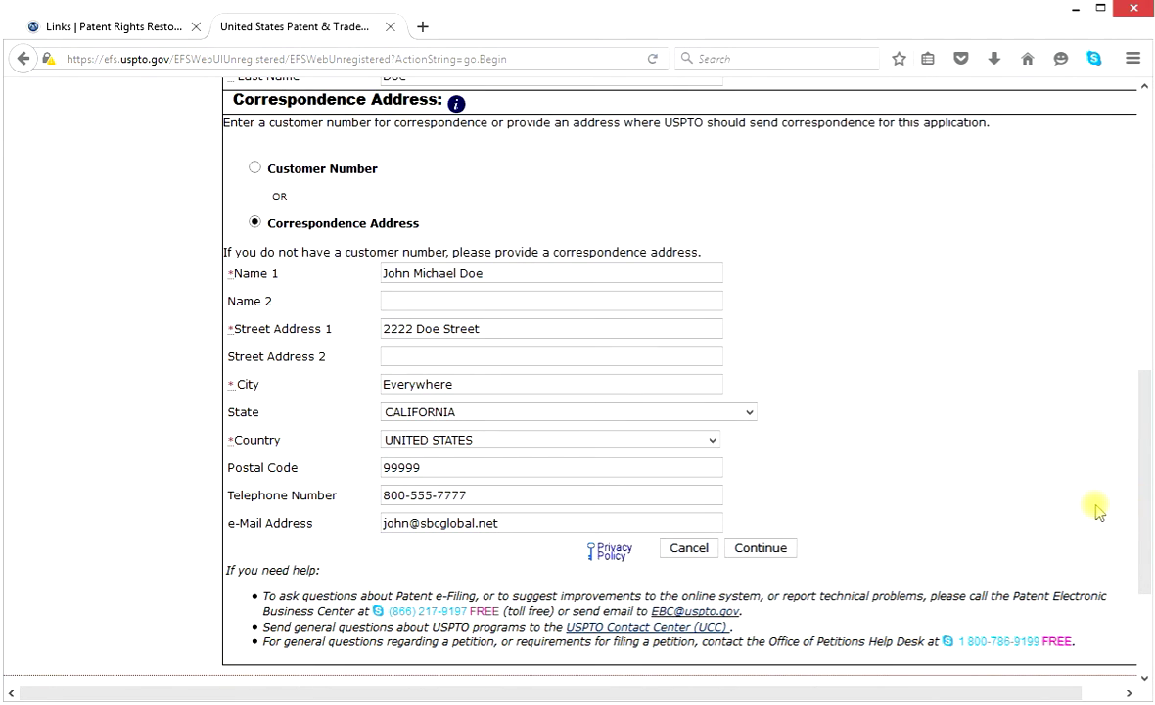
# Submit the completed correspondence address details to proceed to Attach Documents.
pyautogui.scroll(-1, 1142, 443)
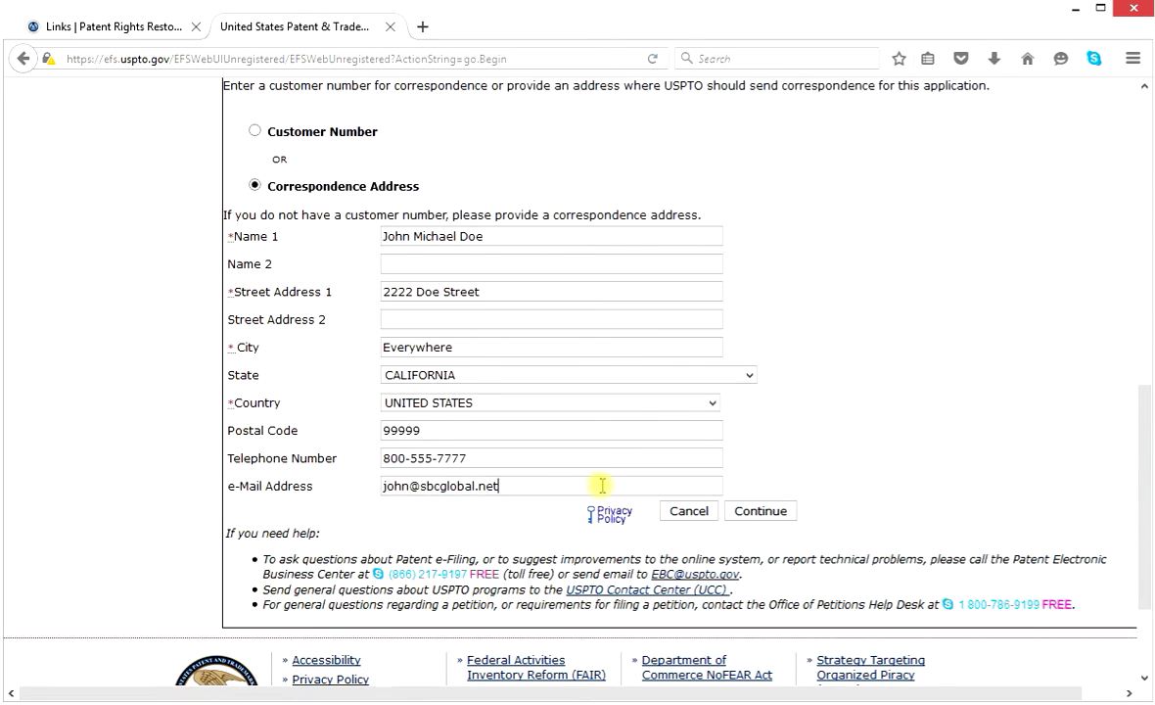
pyautogui.click(762, 512)
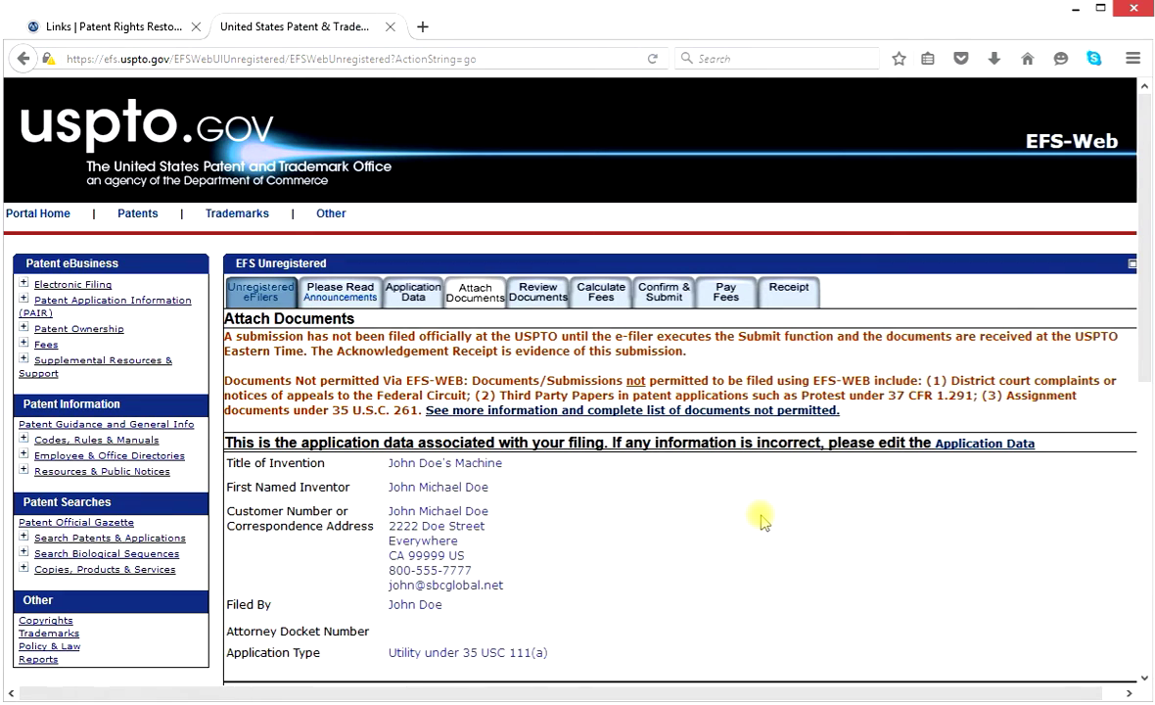
# Scroll past the Utility 35 USC 111(a) data summary to the Files to be Submitted section.
pyautogui.moveTo(1139, 161); pyautogui.dragTo(1149, 257)
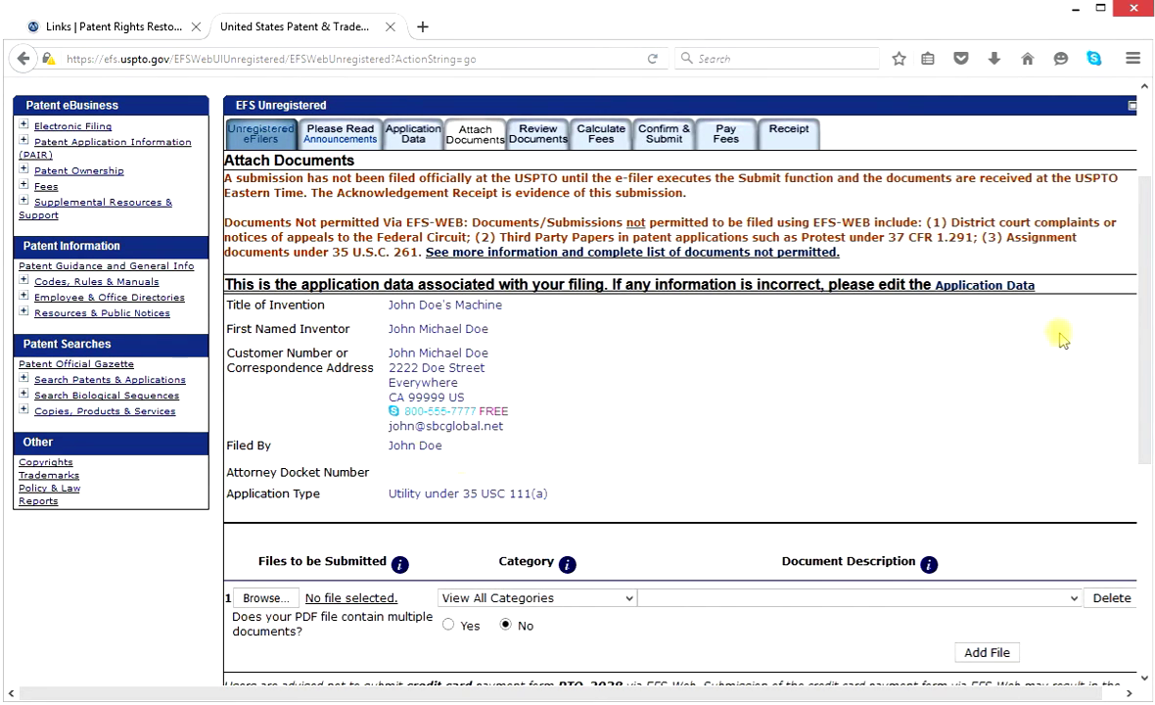
pyautogui.moveTo(1143, 354); pyautogui.dragTo(1141, 489)
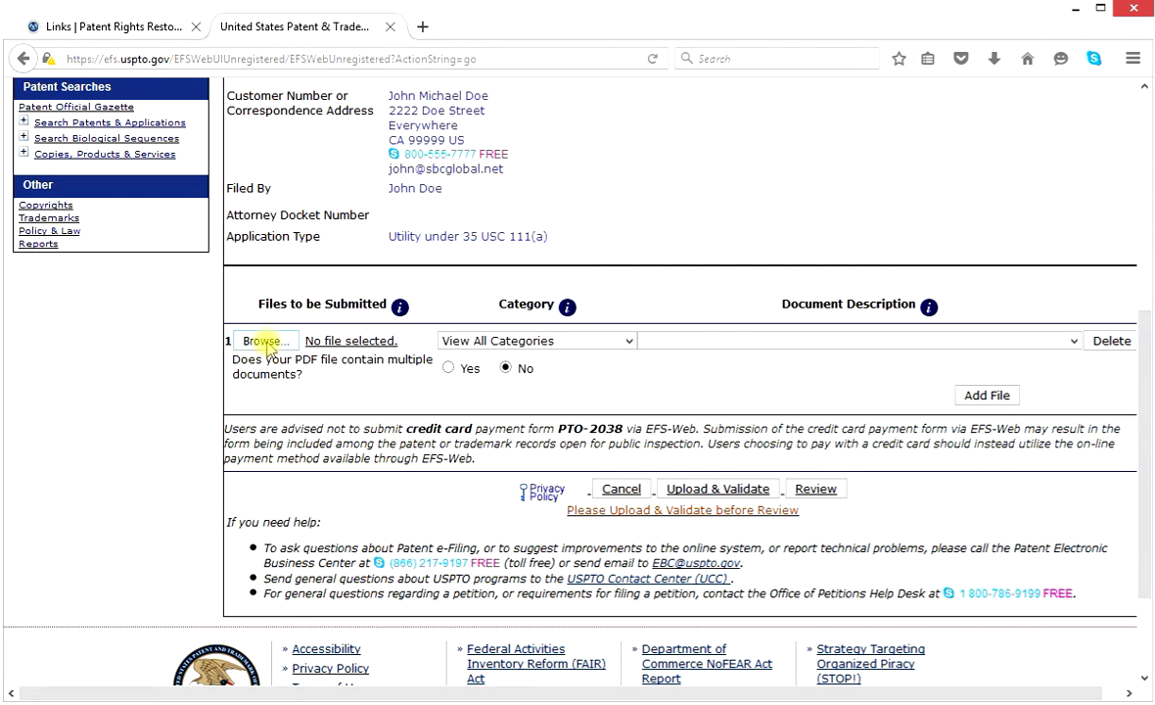
# Load specification.pdf from the Scanned Docs folder into file row 1.
pyautogui.click(266, 340)
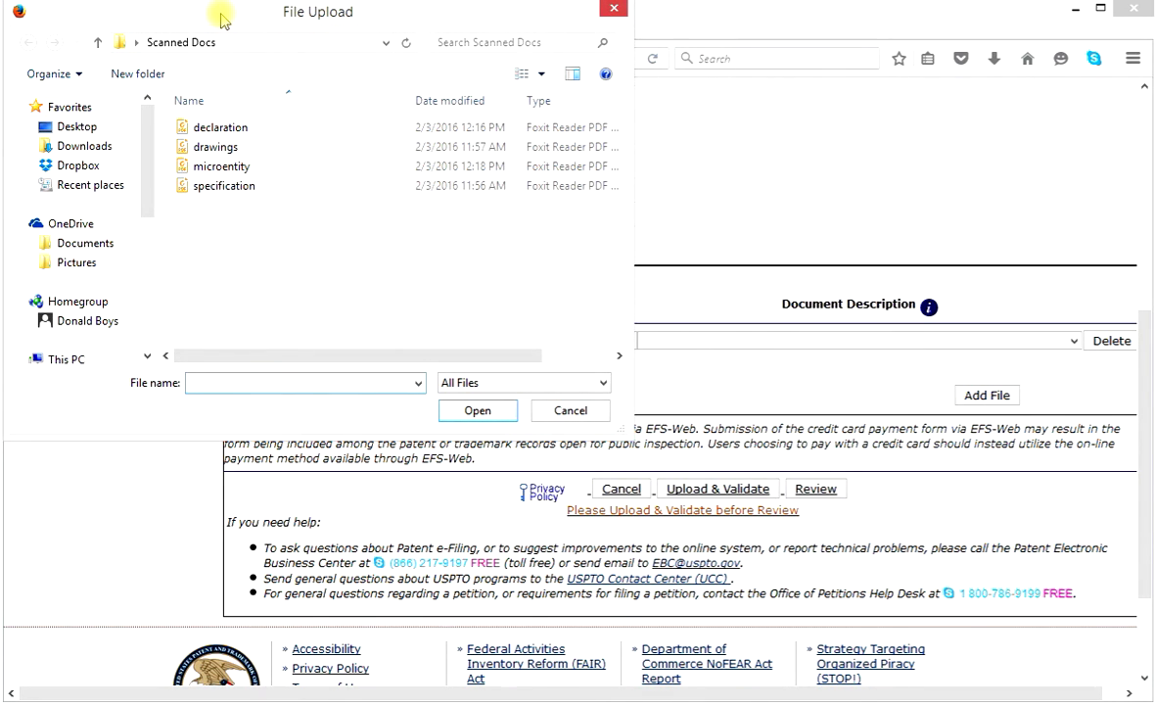
pyautogui.moveTo(248, 16); pyautogui.dragTo(215, 33)
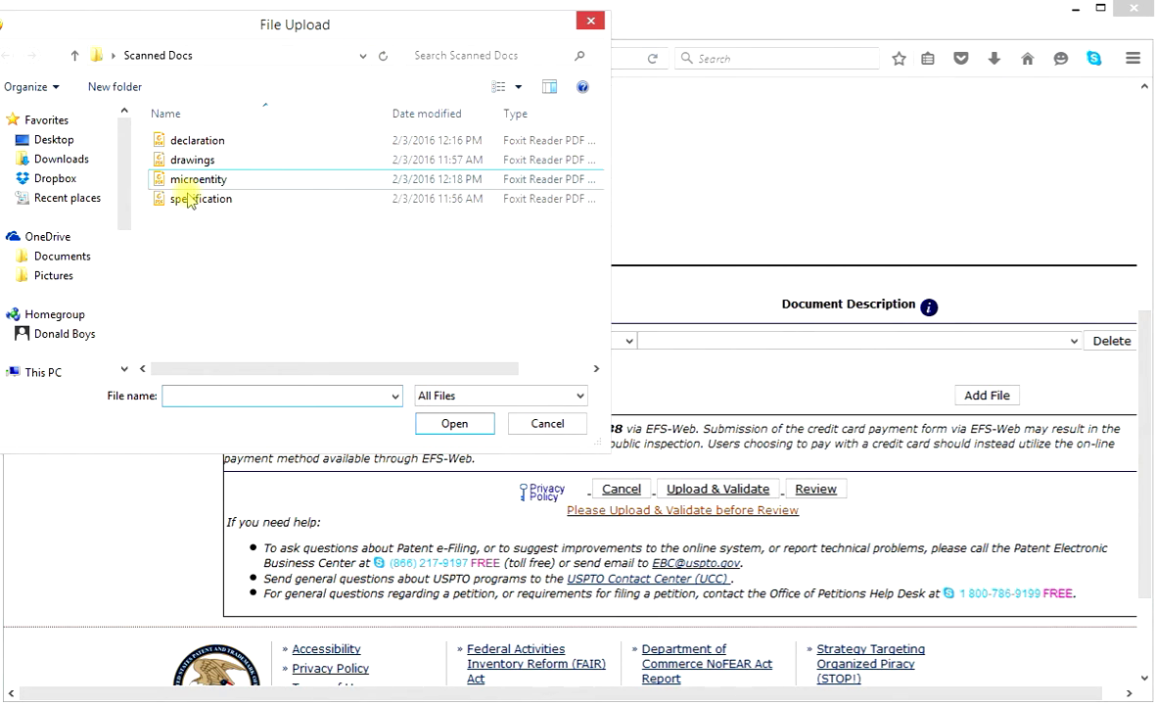
pyautogui.click(221, 201)
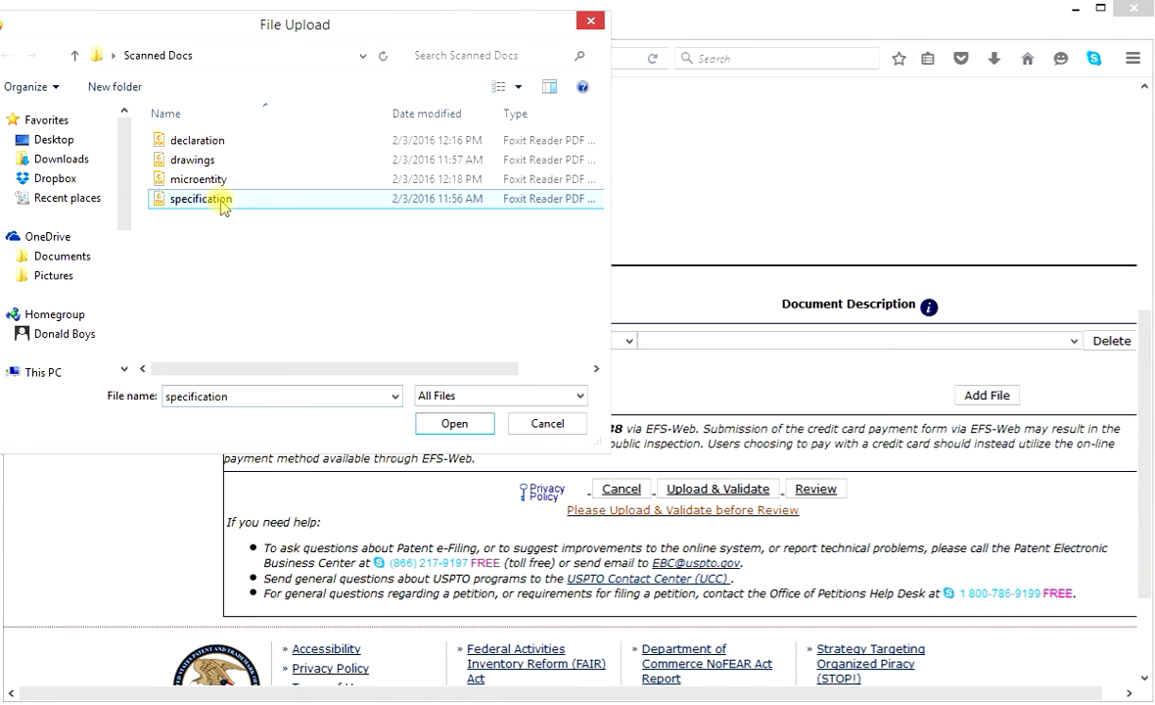
pyautogui.click(454, 423)
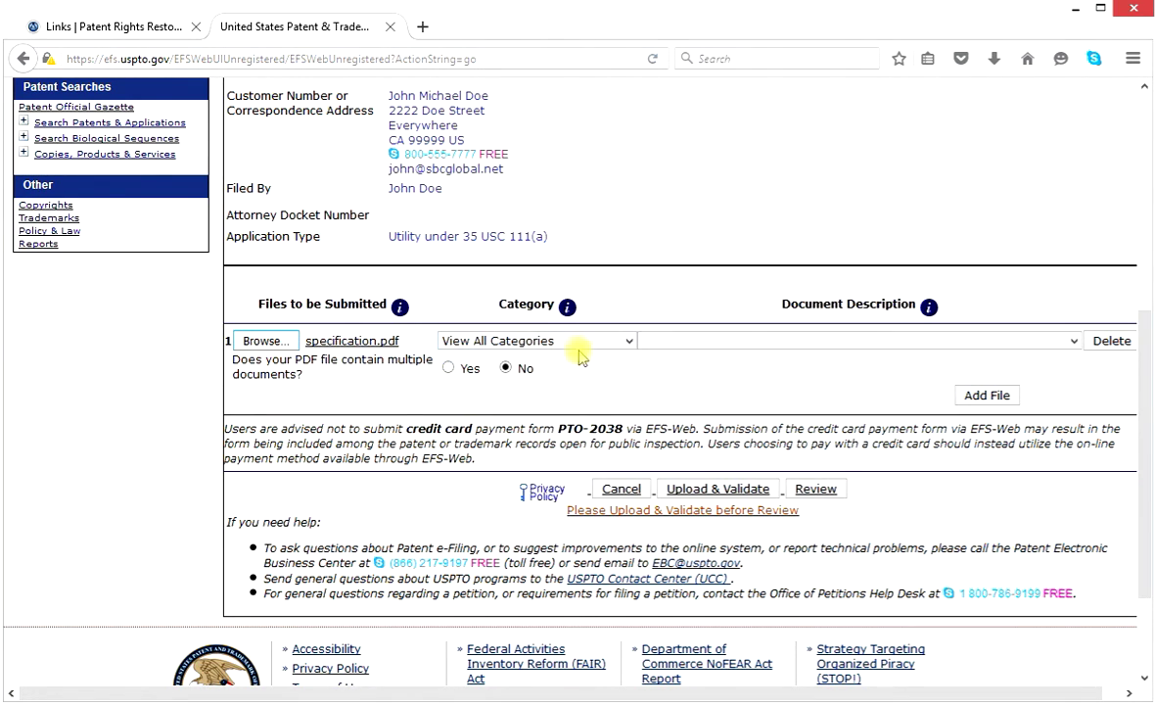
# Set specification.pdf's category to Application Part and its description to Specification.
pyautogui.click(632, 342)
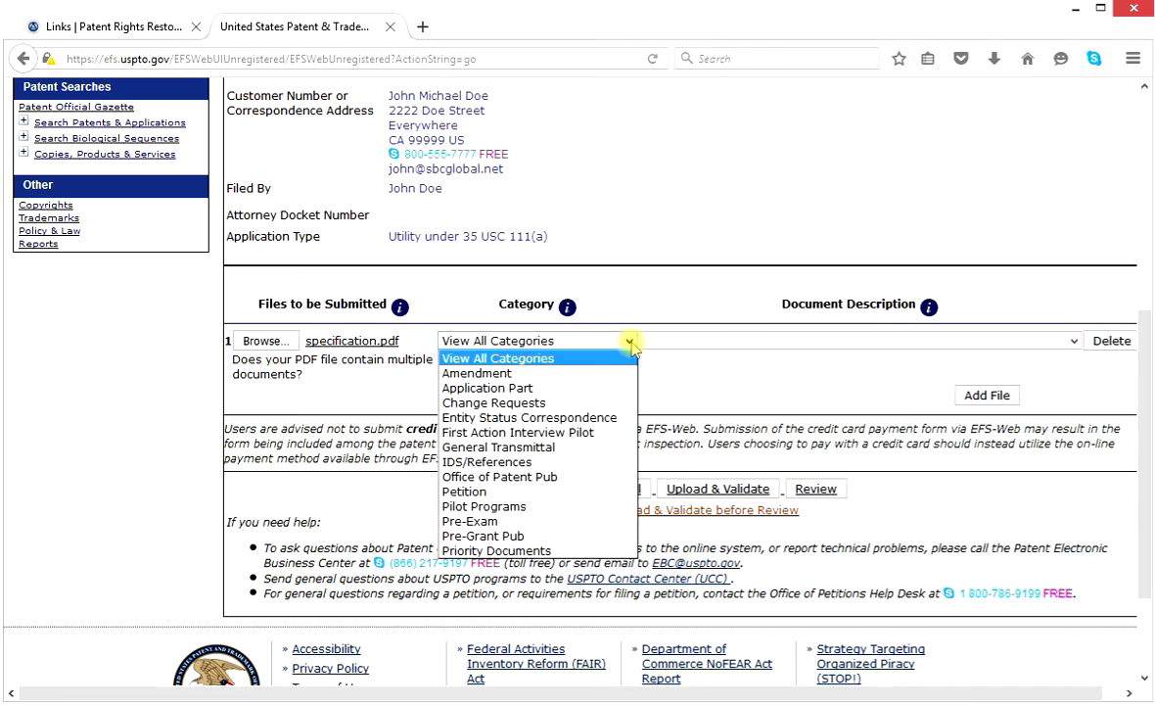
pyautogui.click(566, 389)
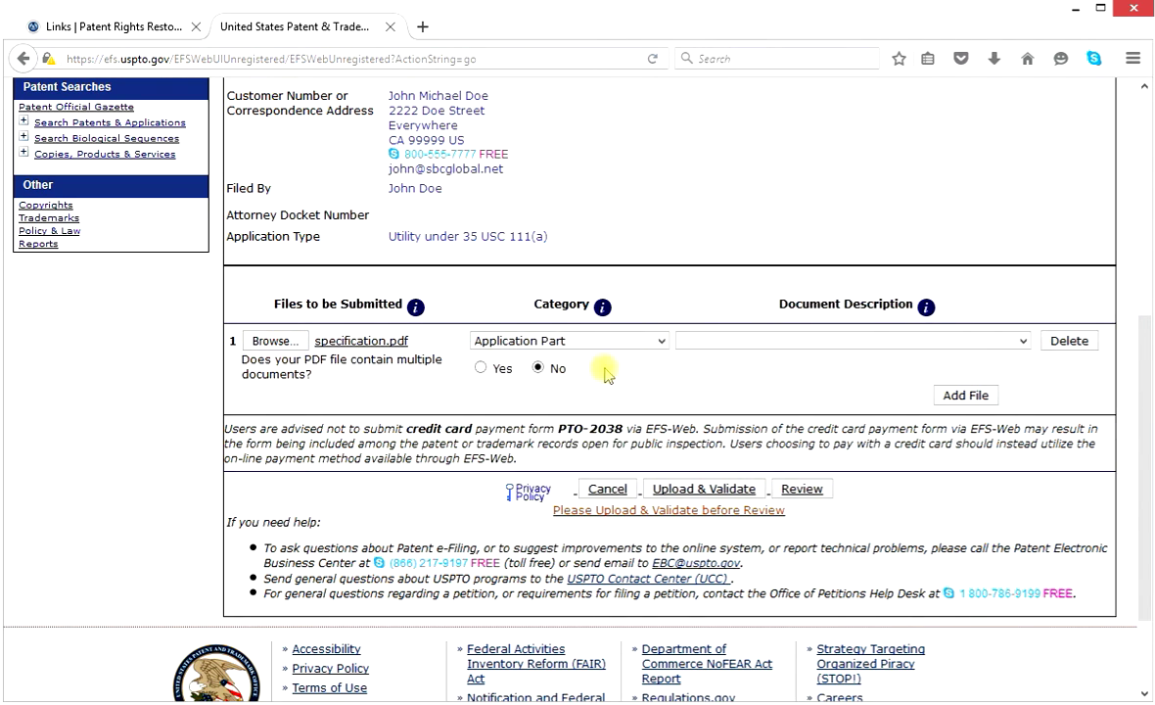
pyautogui.click(1023, 341)
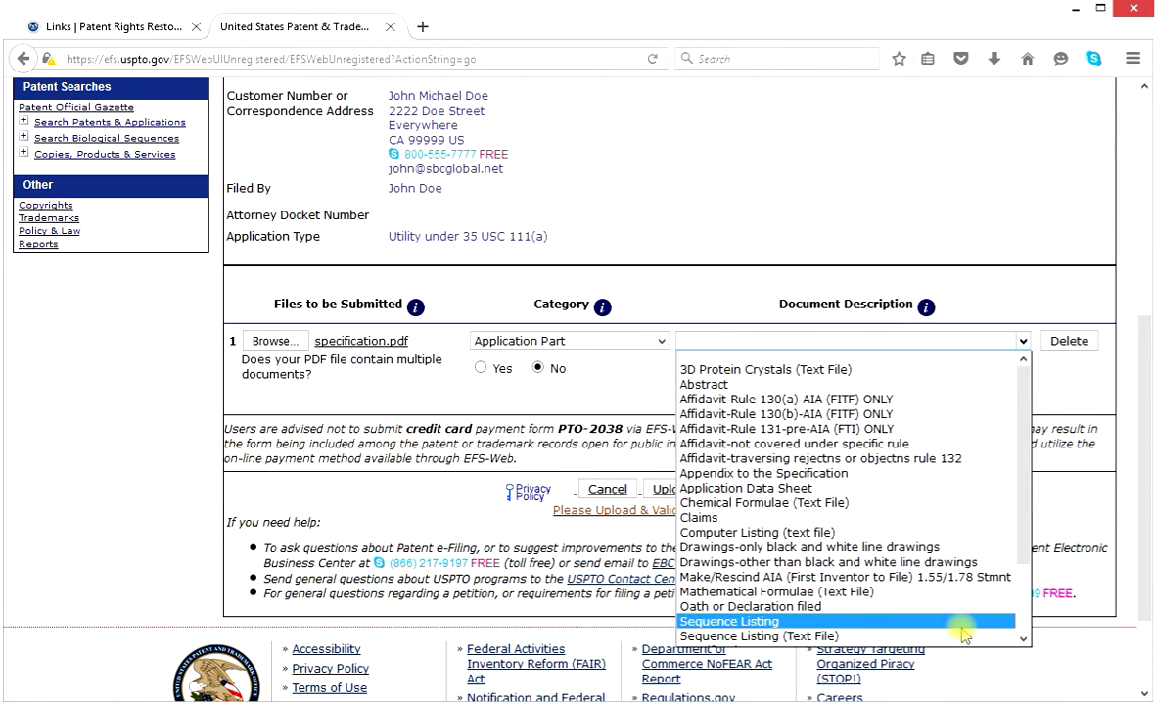
pyautogui.scroll(-1, 969, 638)
pyautogui.scroll(-2, 1023, 640)
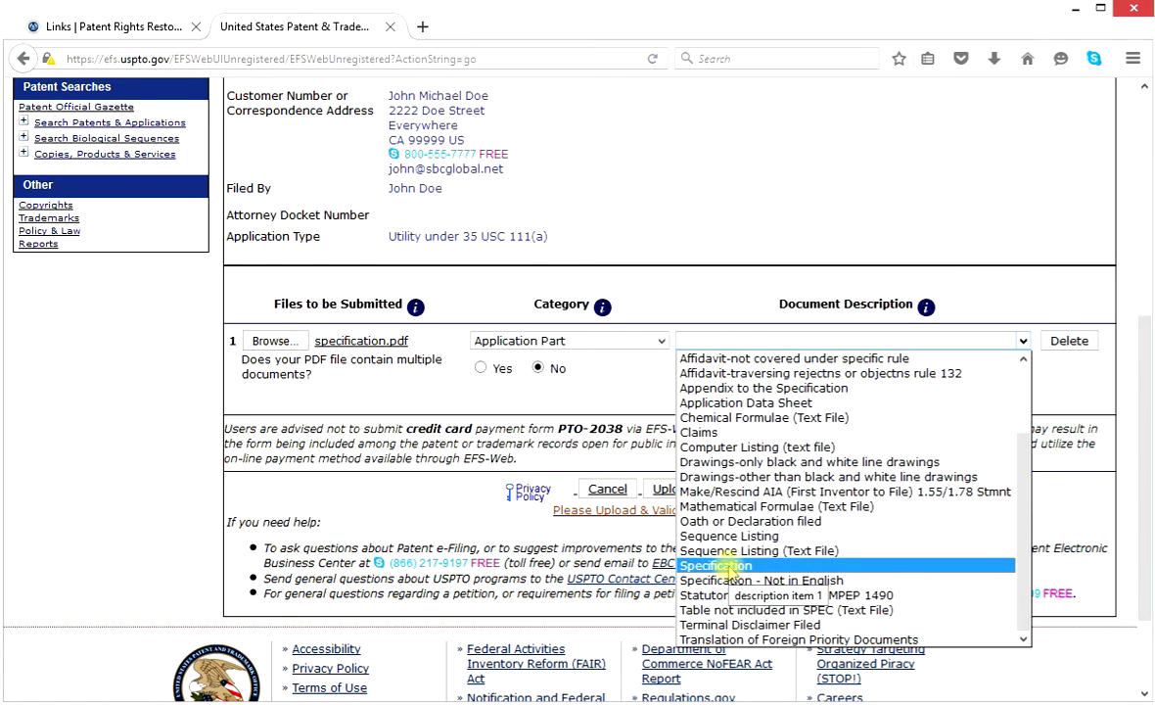
pyautogui.click(724, 566)
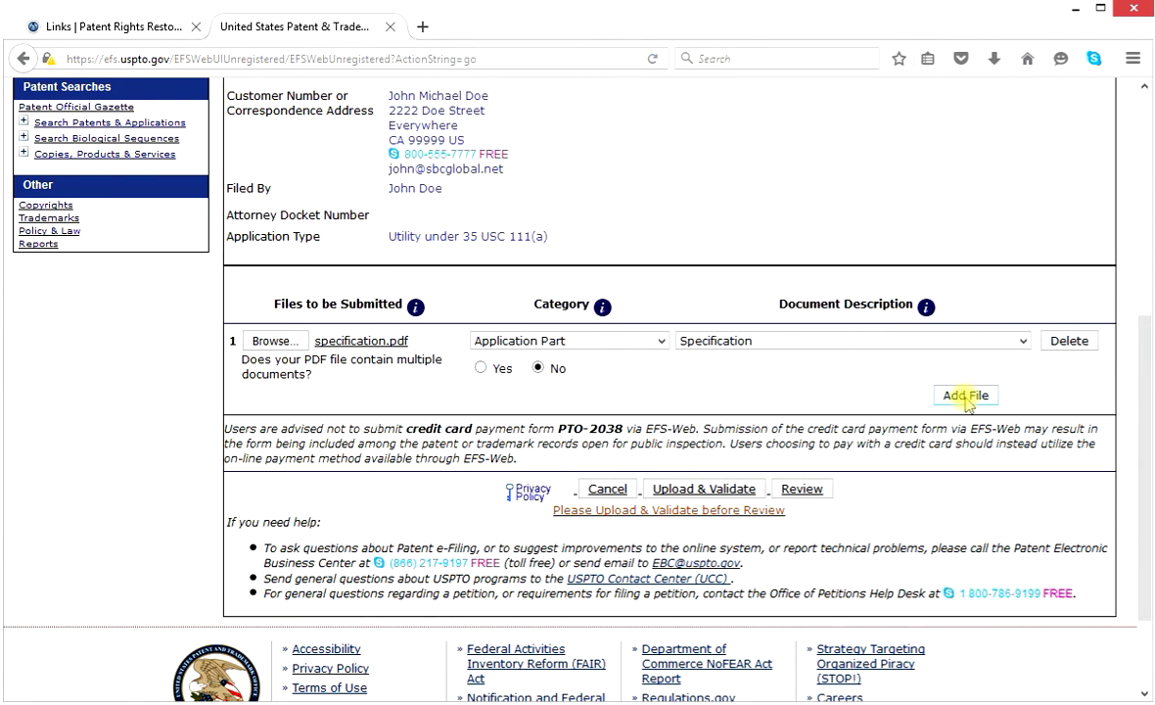
# Add a second file row and attach drawings.pdf to it.
pyautogui.click(966, 396)
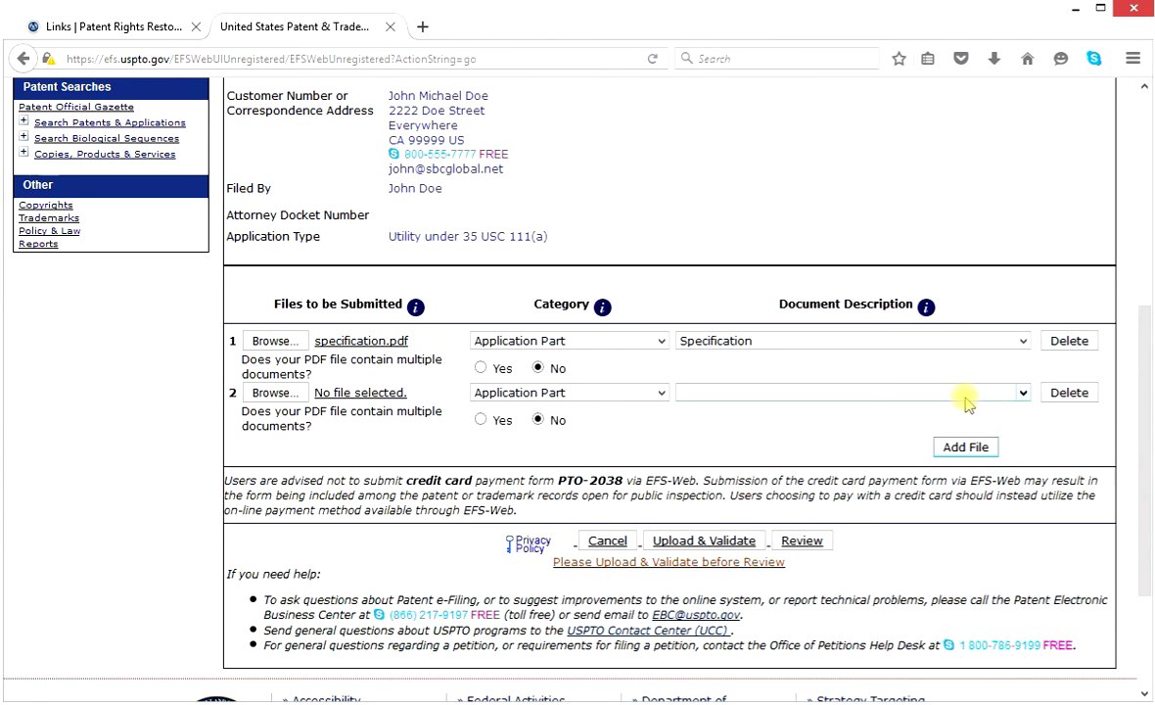
pyautogui.click(271, 394)
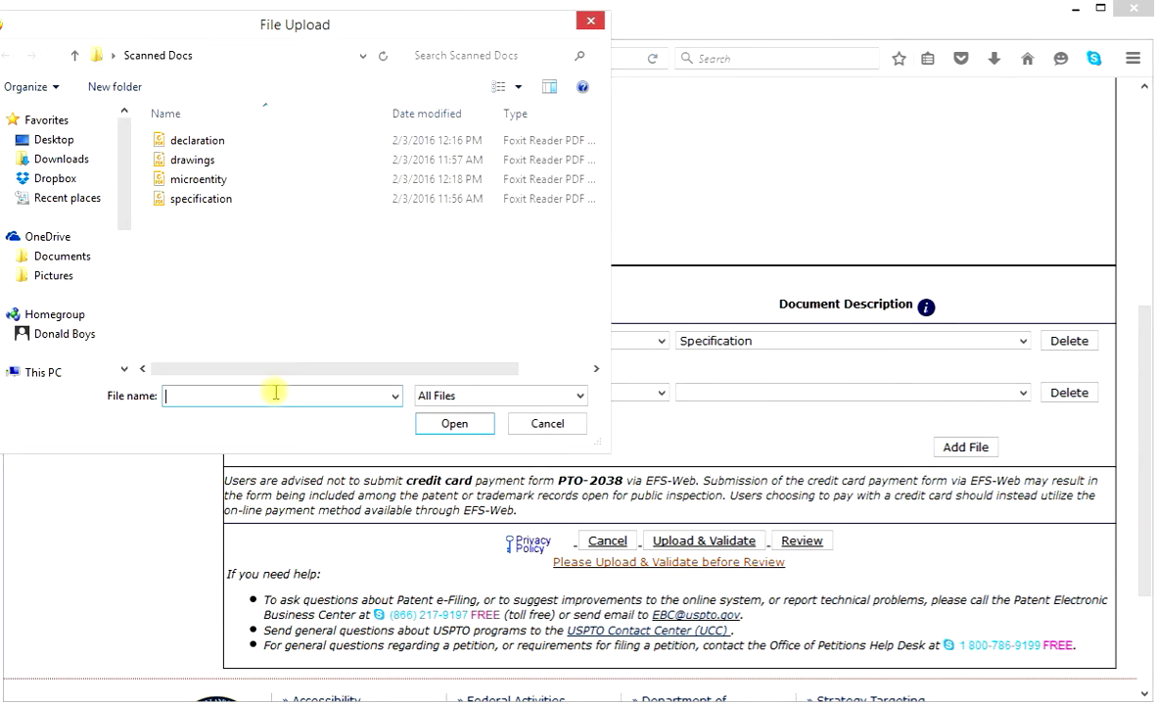
pyautogui.click(191, 162)
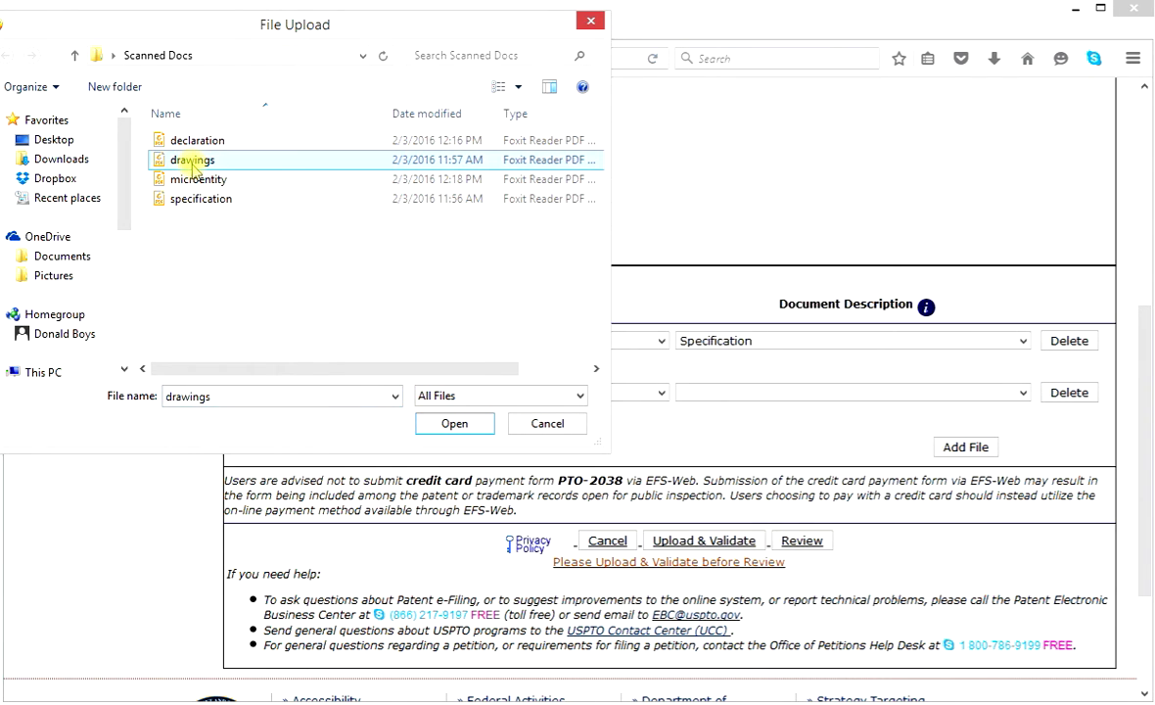
pyautogui.click(475, 421)
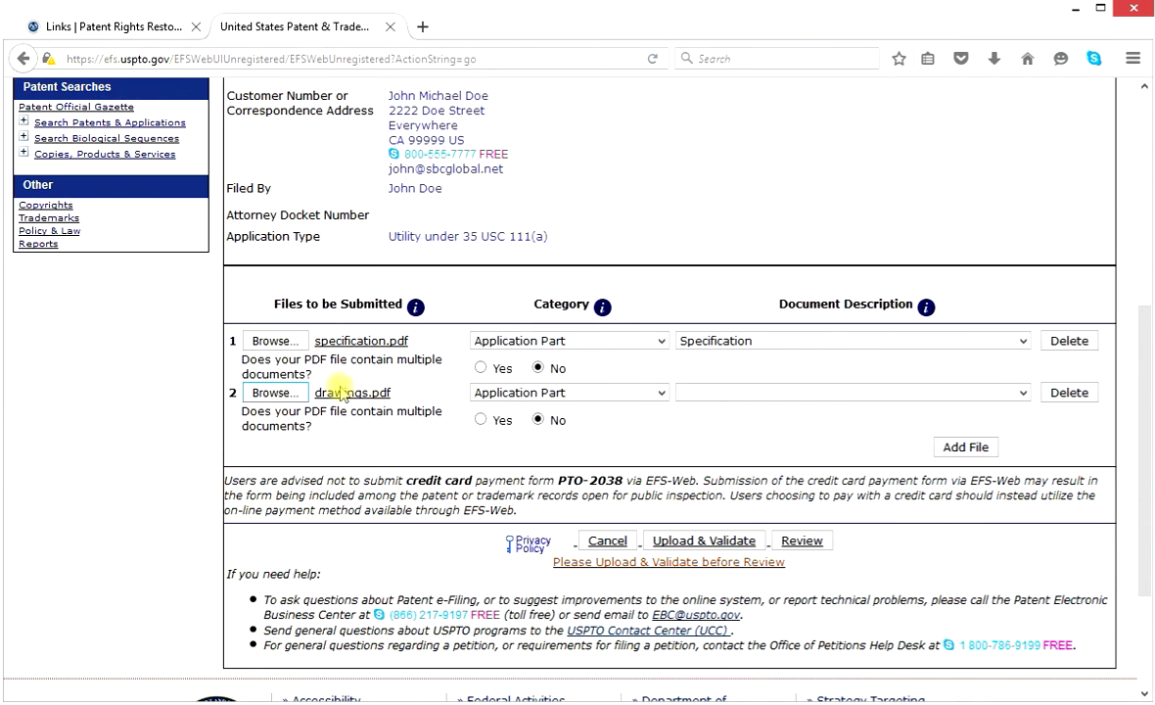
# Keep Application Part, describe drawings.pdf as Drawings-only black and white line drawings, then add a third row.
pyautogui.click(662, 394)
pyautogui.press('Up')
pyautogui.press('Up')
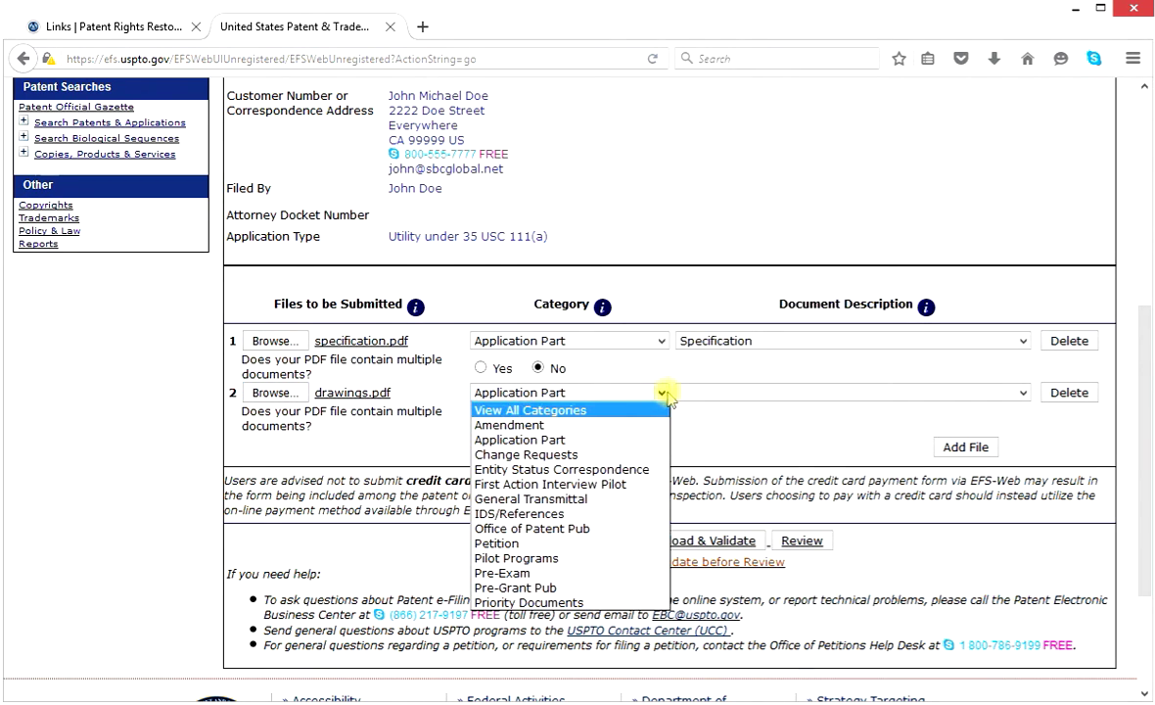
pyautogui.press('Escape')
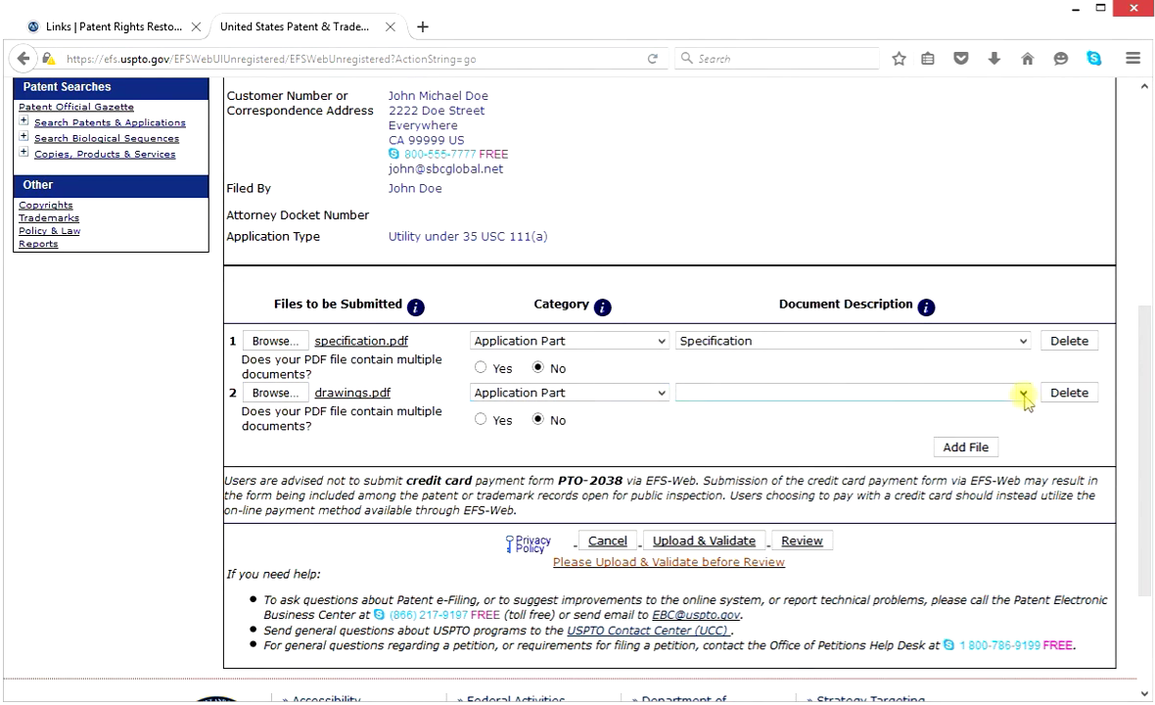
pyautogui.click(1024, 393)
pyautogui.moveTo(1023, 468); pyautogui.dragTo(1032, 538)
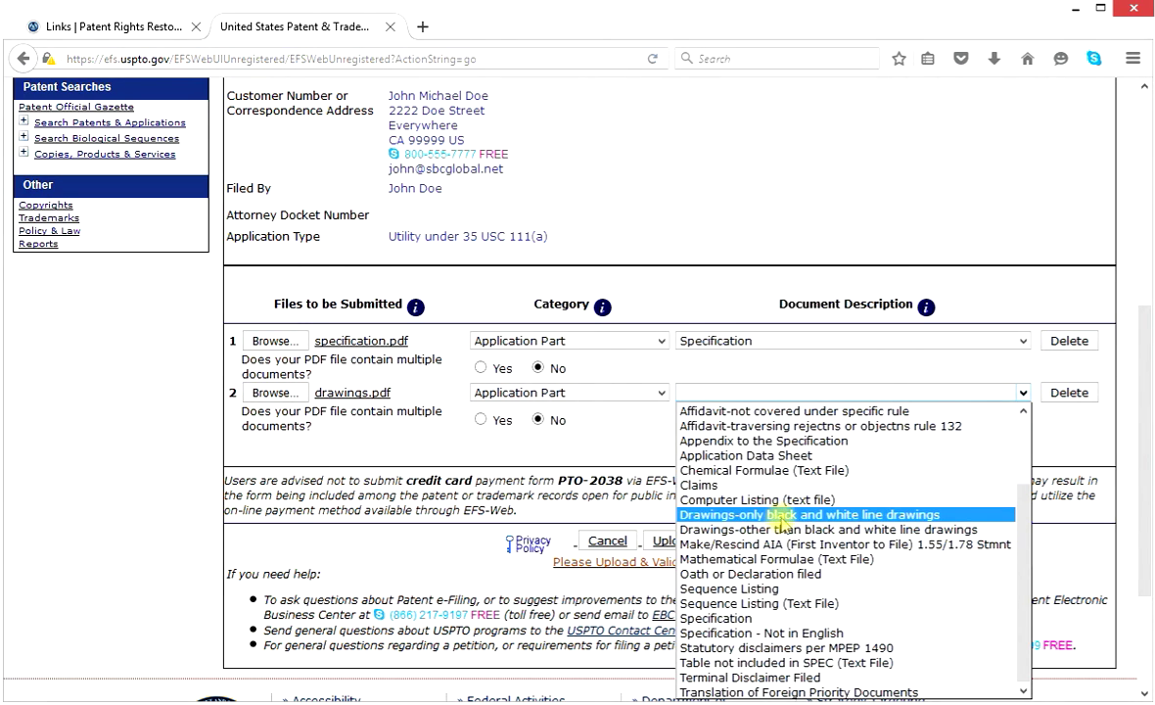
pyautogui.click(783, 515)
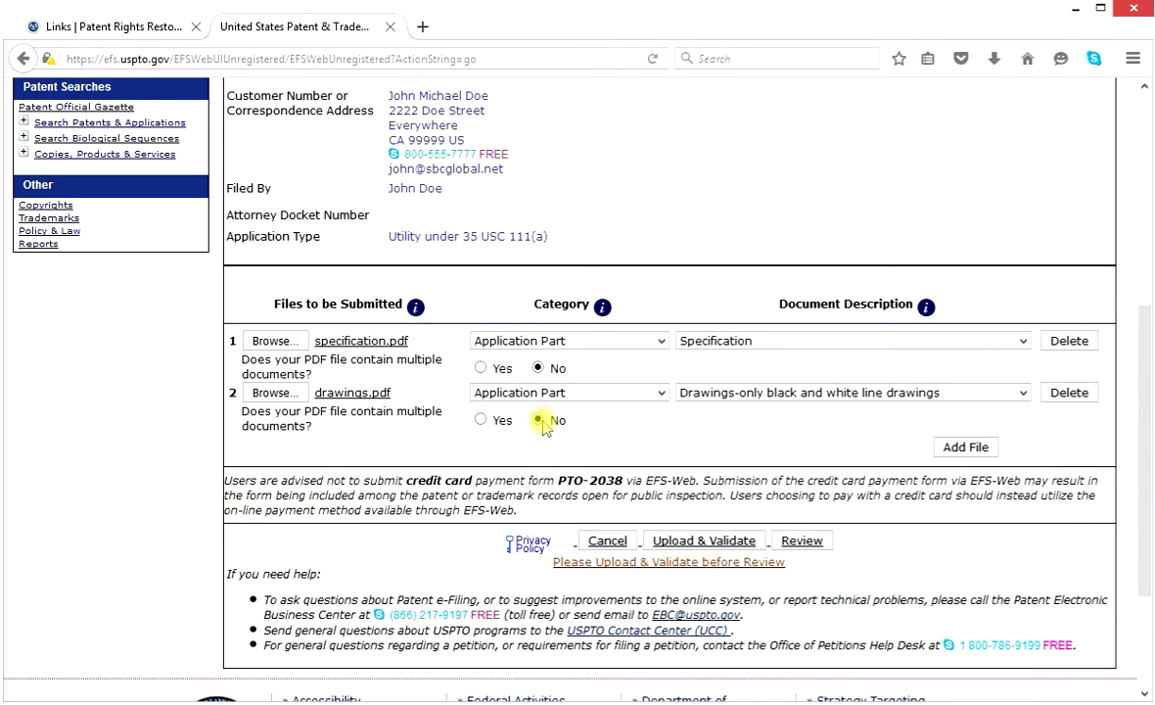
pyautogui.click(964, 447)
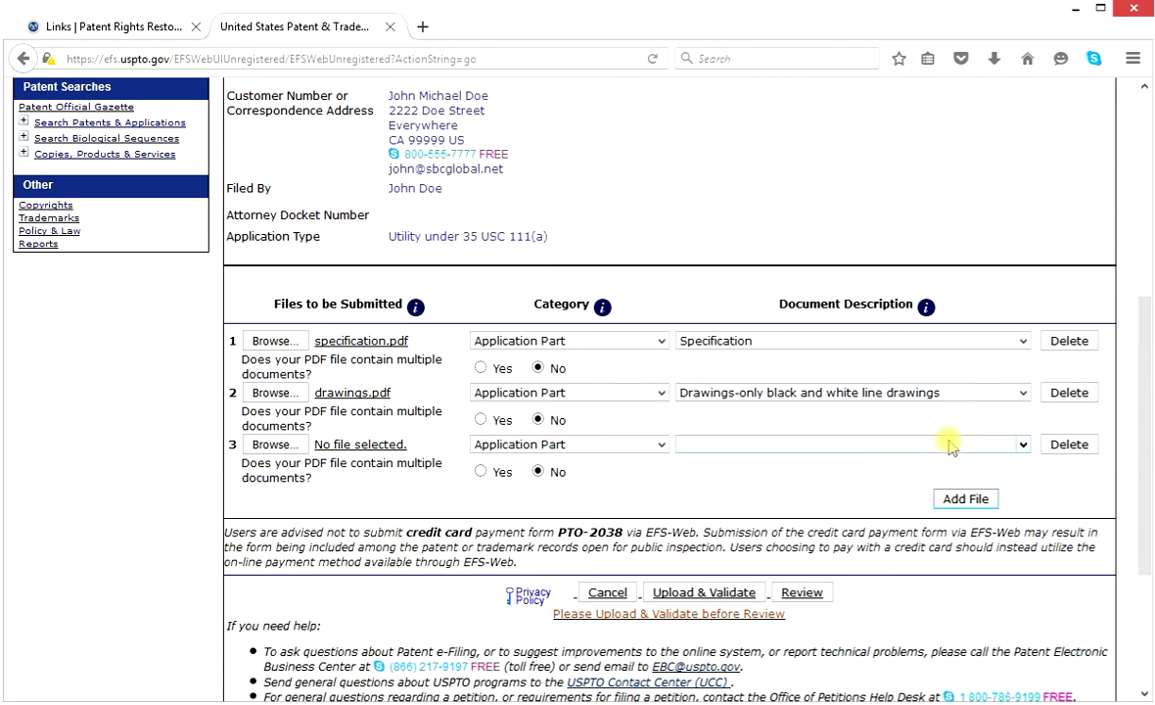
# Attach declaration.pdf to the third file row.
pyautogui.click(270, 445)
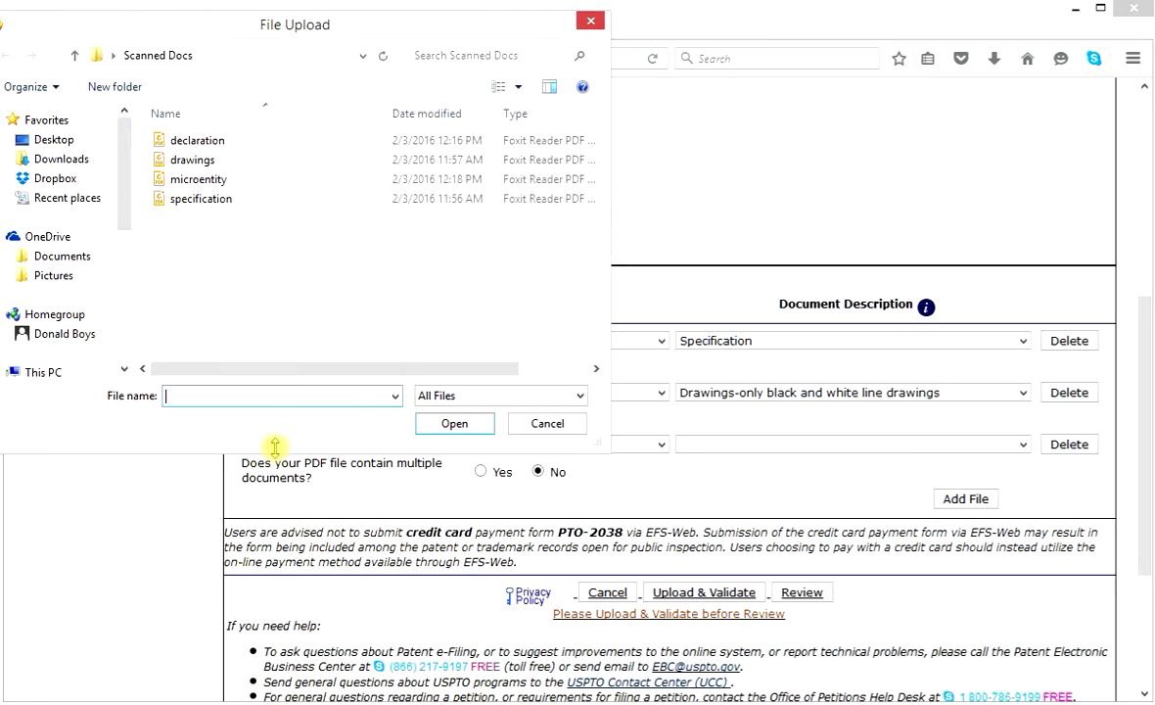
pyautogui.click(205, 143)
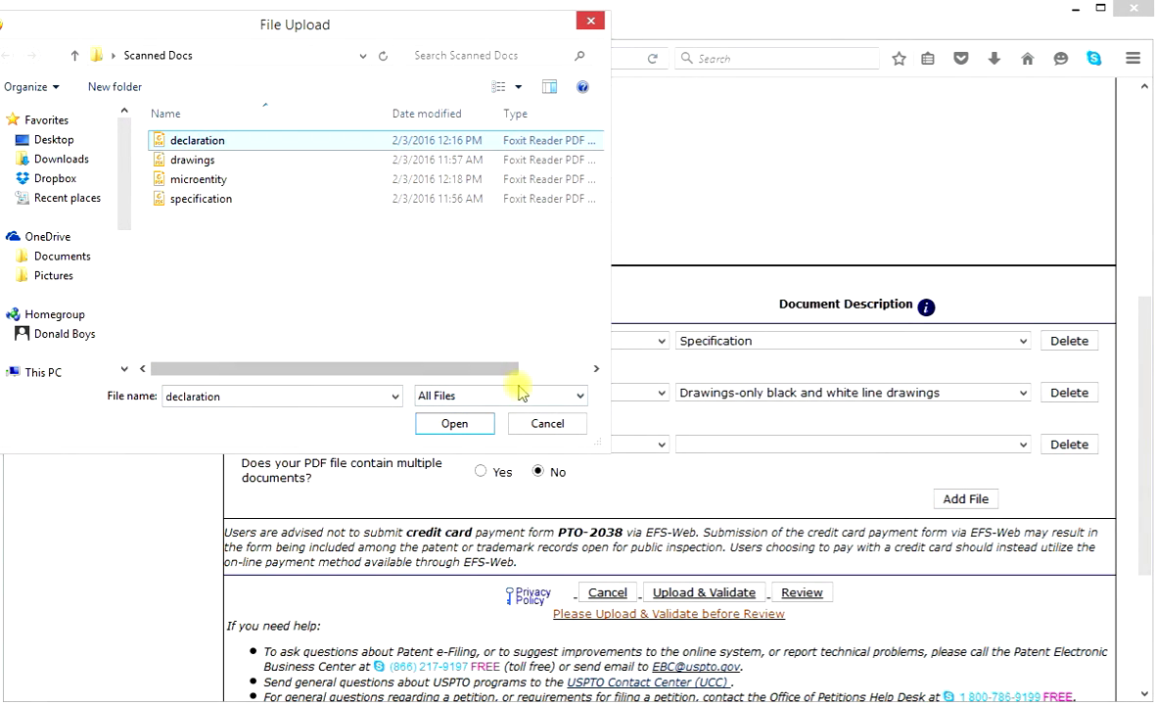
pyautogui.click(472, 429)
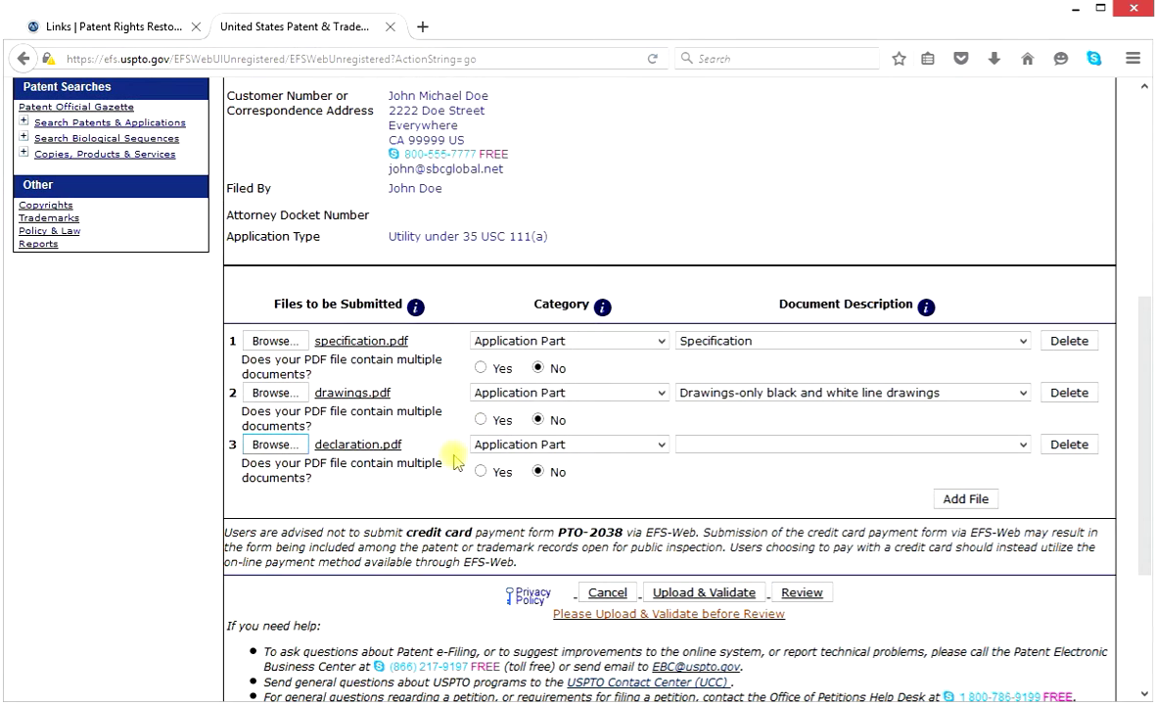
# Keep the Application Part category and describe declaration.pdf as Oath or Declaration filed.
pyautogui.click(662, 447)
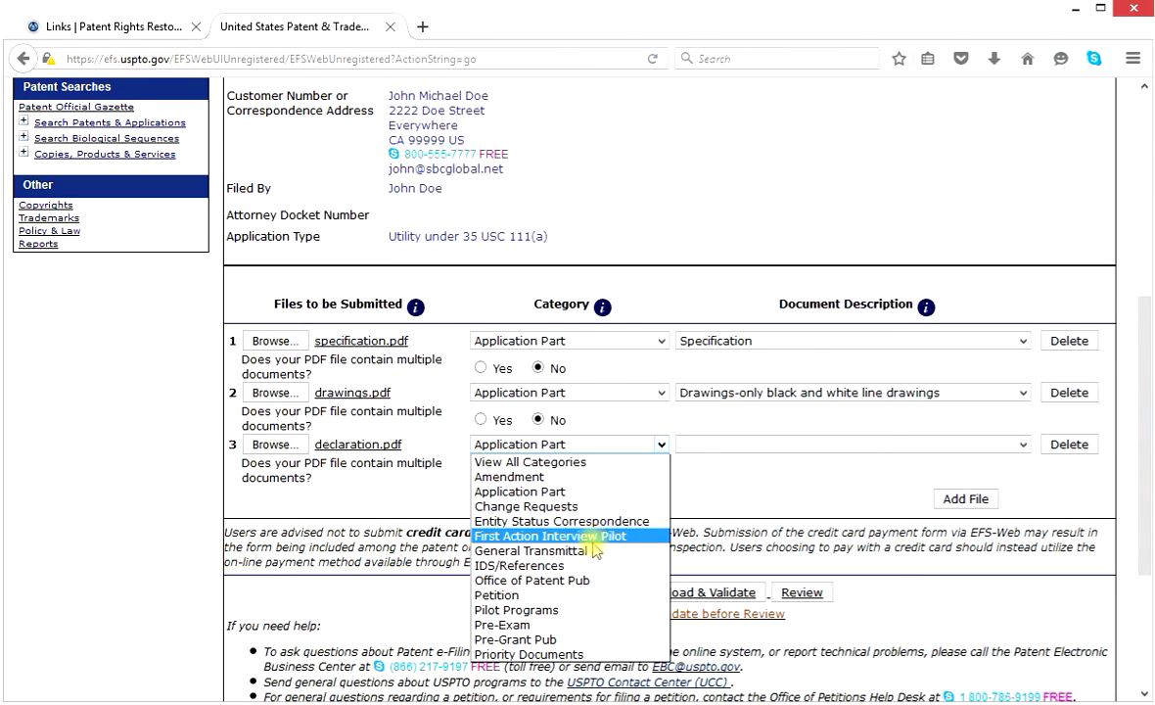
pyautogui.click(1023, 445)
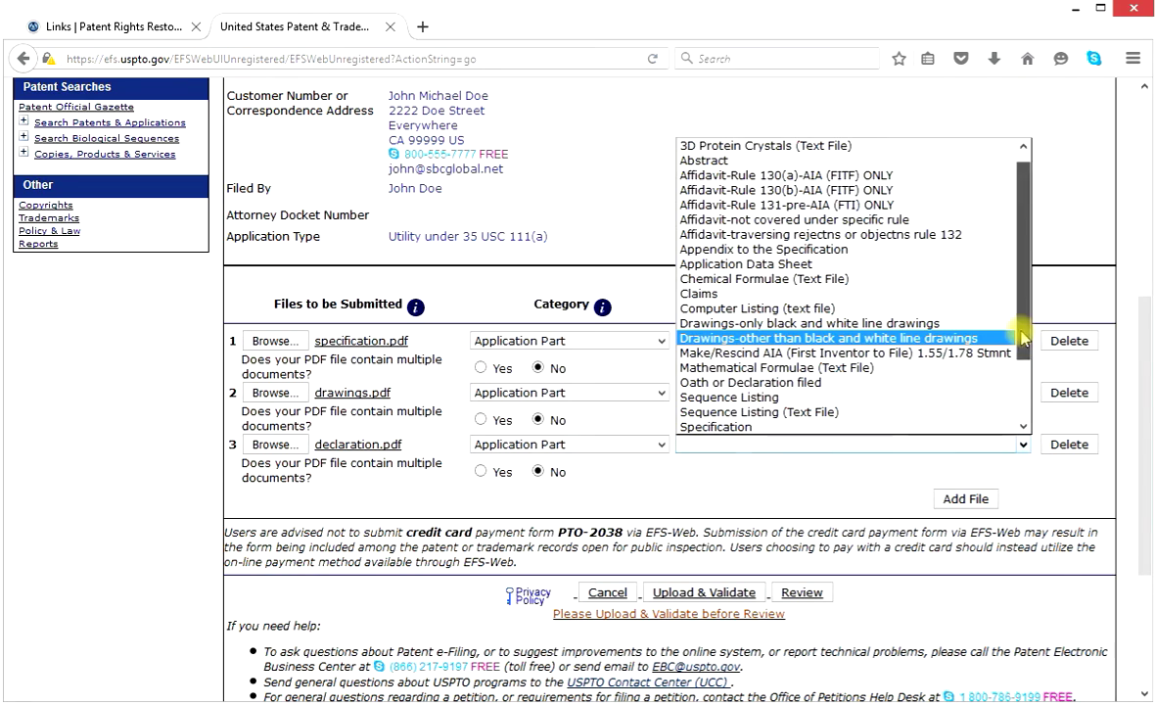
pyautogui.moveTo(1023, 333); pyautogui.dragTo(1025, 370)
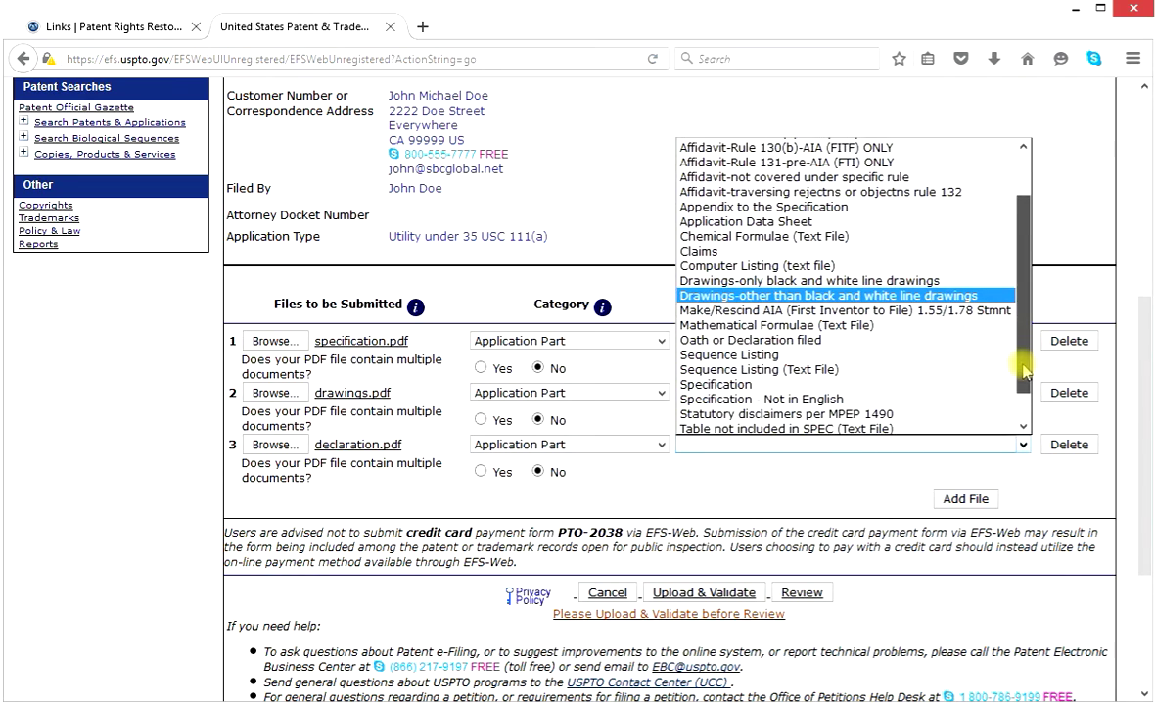
pyautogui.click(825, 341)
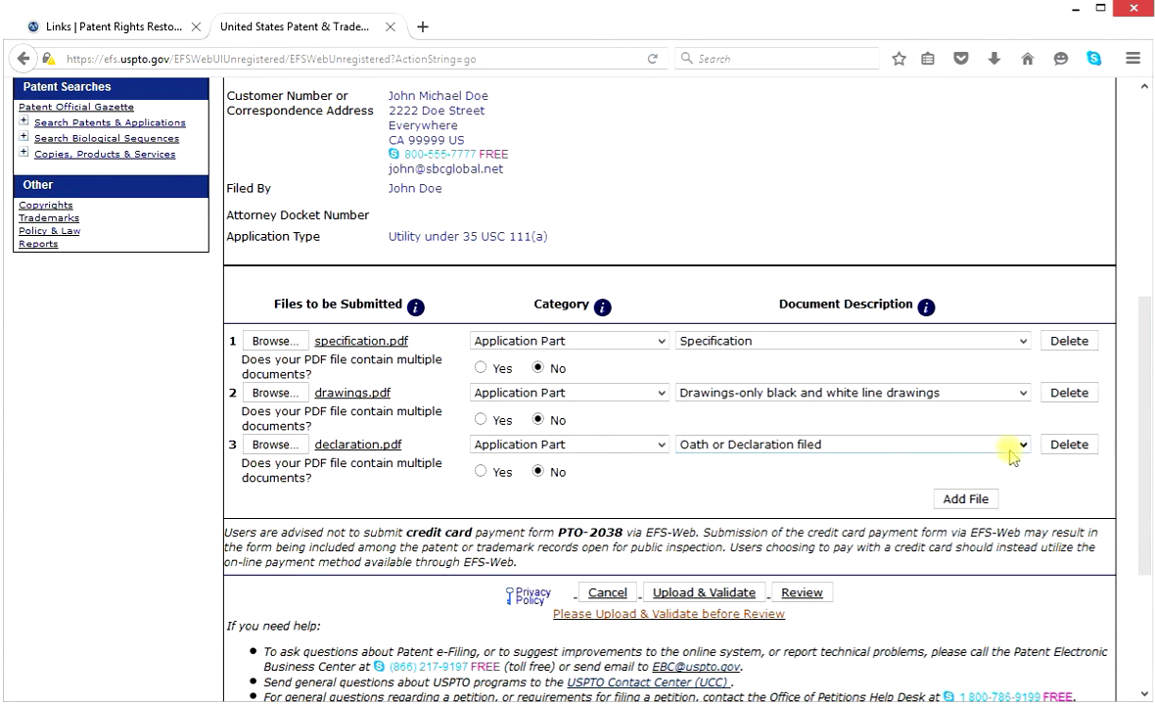
# Create row 4 and load microentity.pdf from Scanned Docs into it.
pyautogui.click(959, 499)
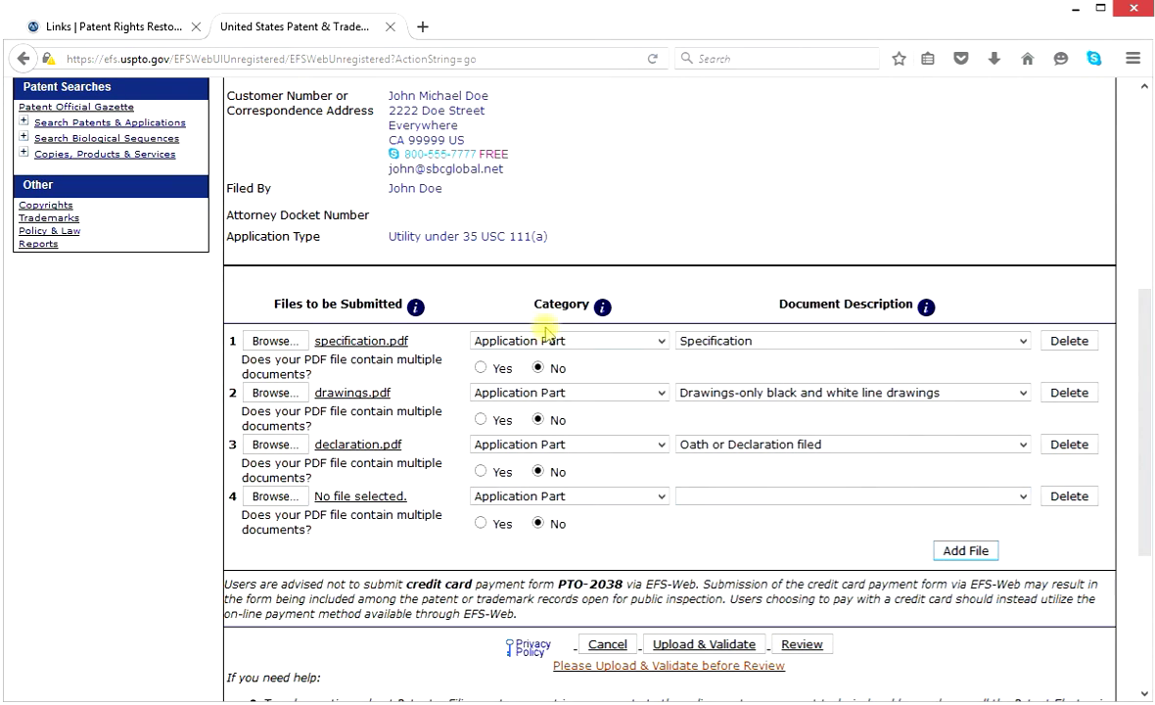
pyautogui.click(276, 497)
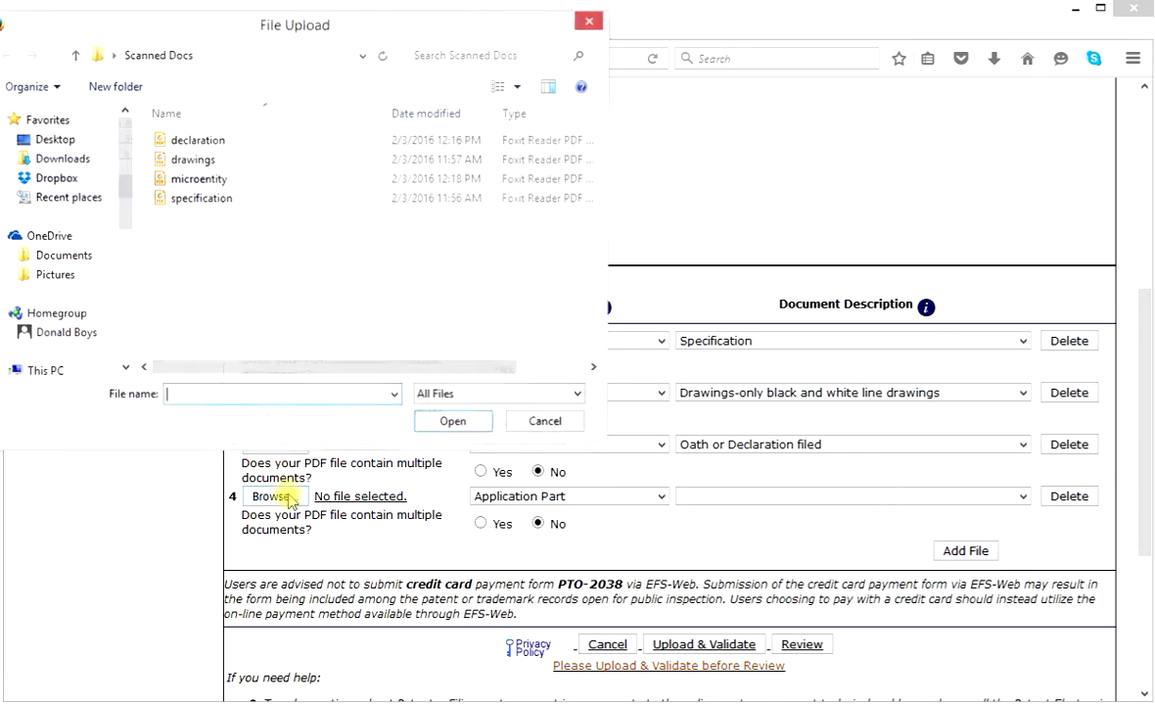
pyautogui.click(215, 179)
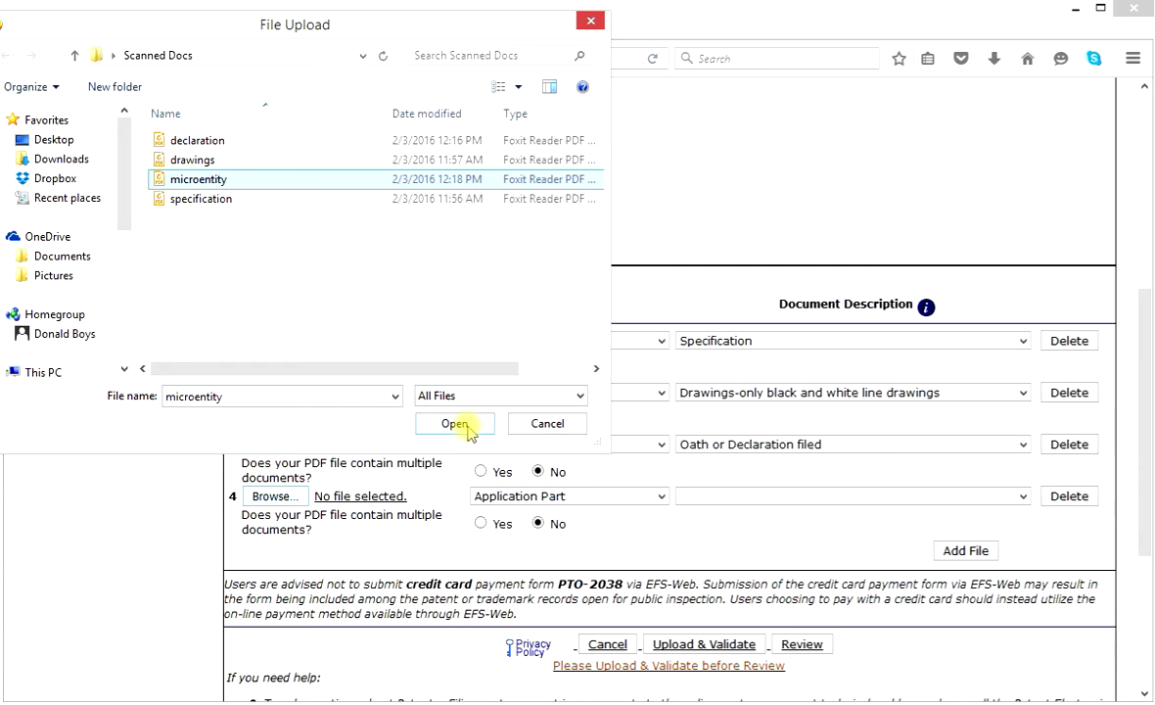
pyautogui.click(457, 424)
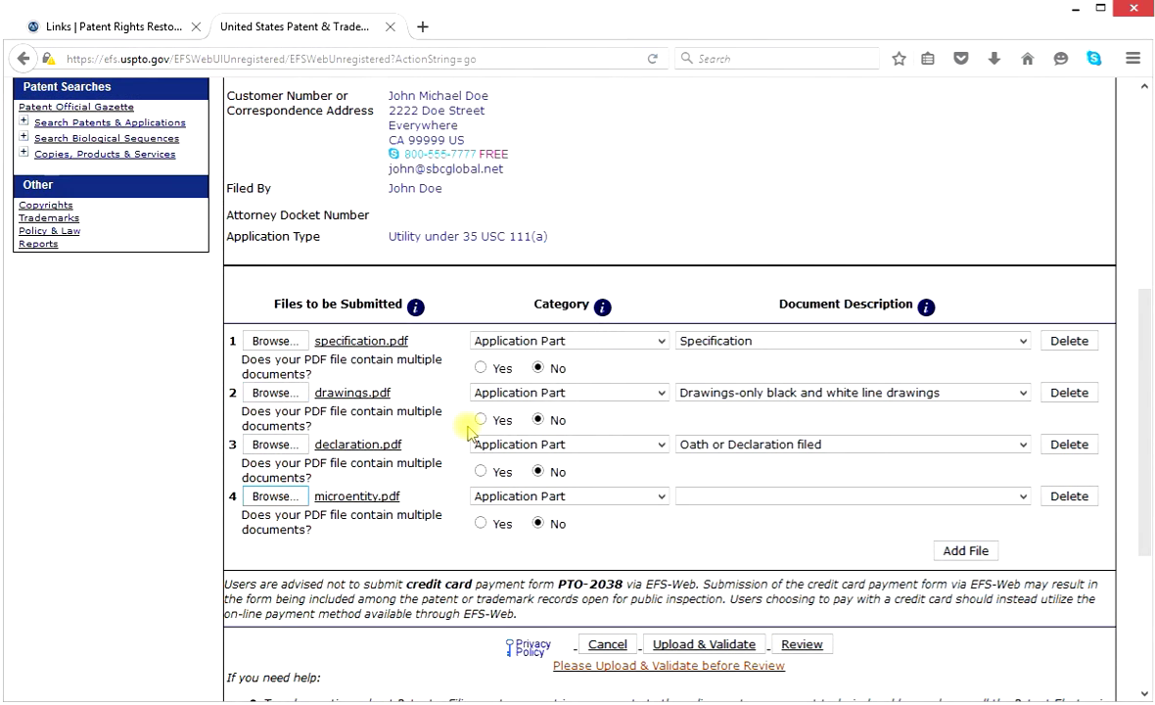
# Set microentity.pdf to Entity Status Correspondence, Certification of Micro Entity (Gross Income Basis).
pyautogui.click(662, 498)
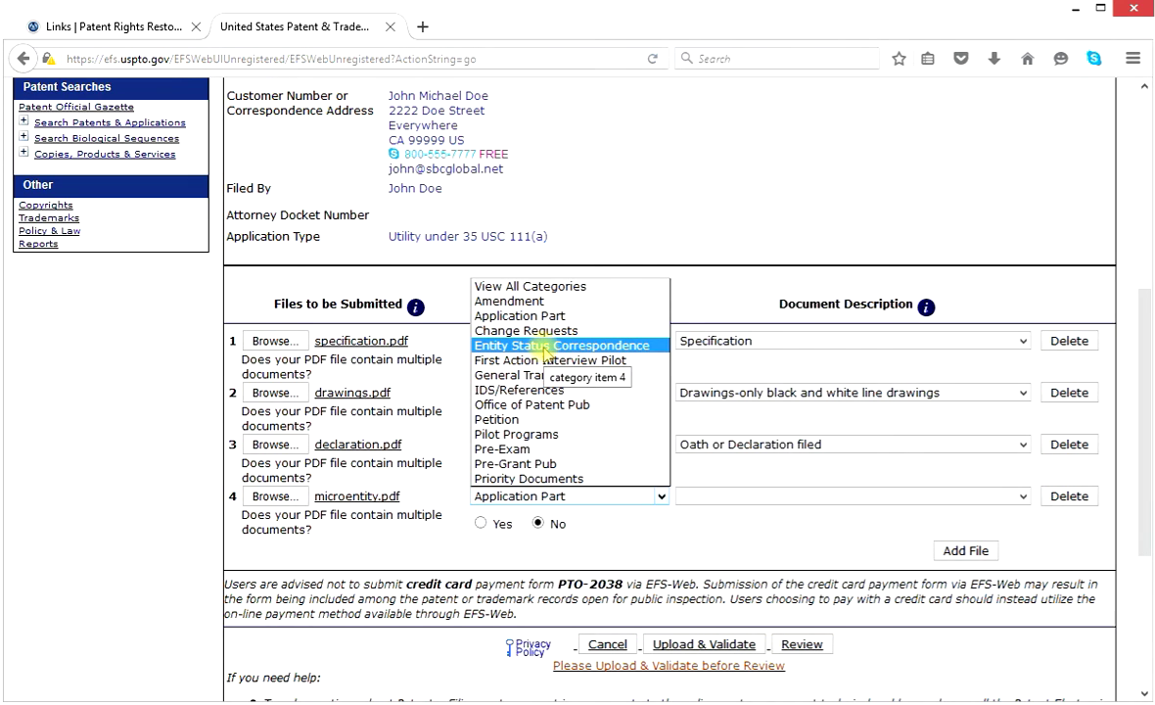
pyautogui.click(545, 345)
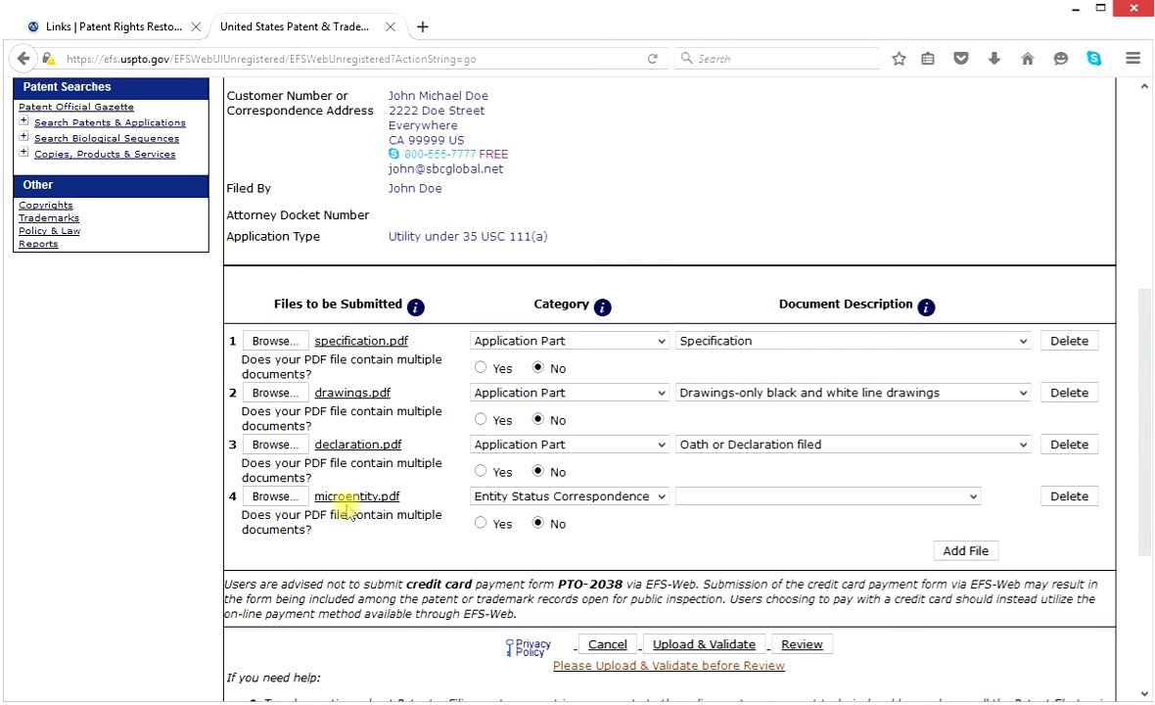
pyautogui.click(975, 499)
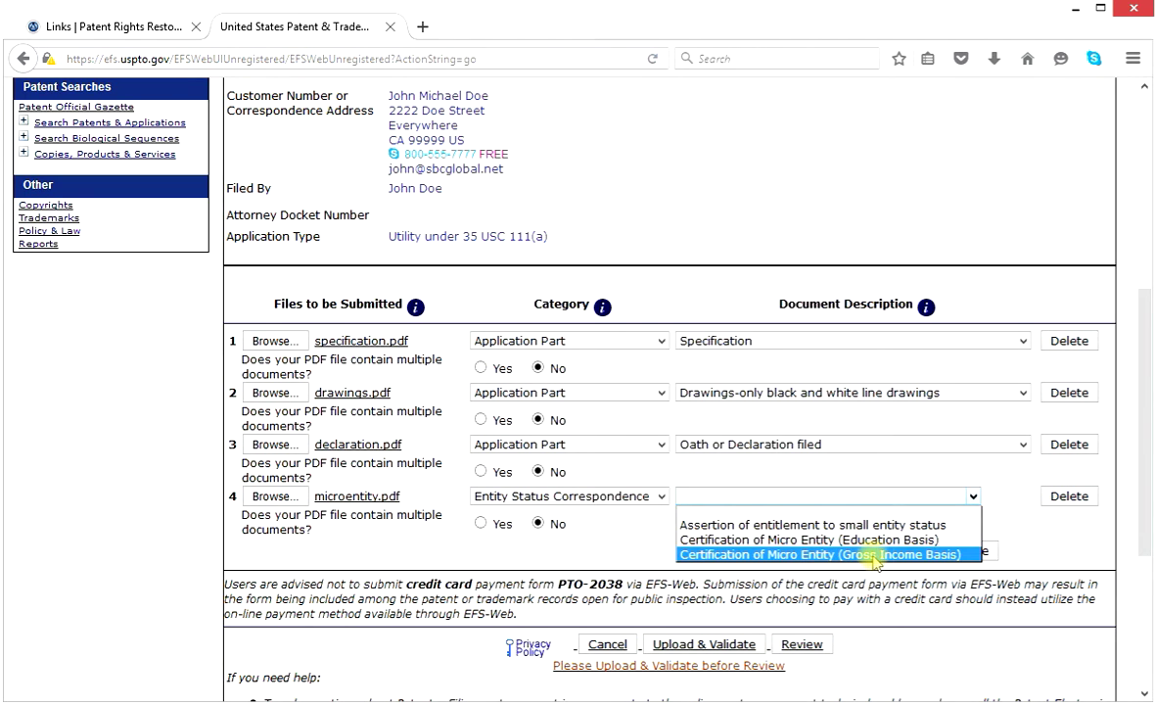
pyautogui.click(948, 555)
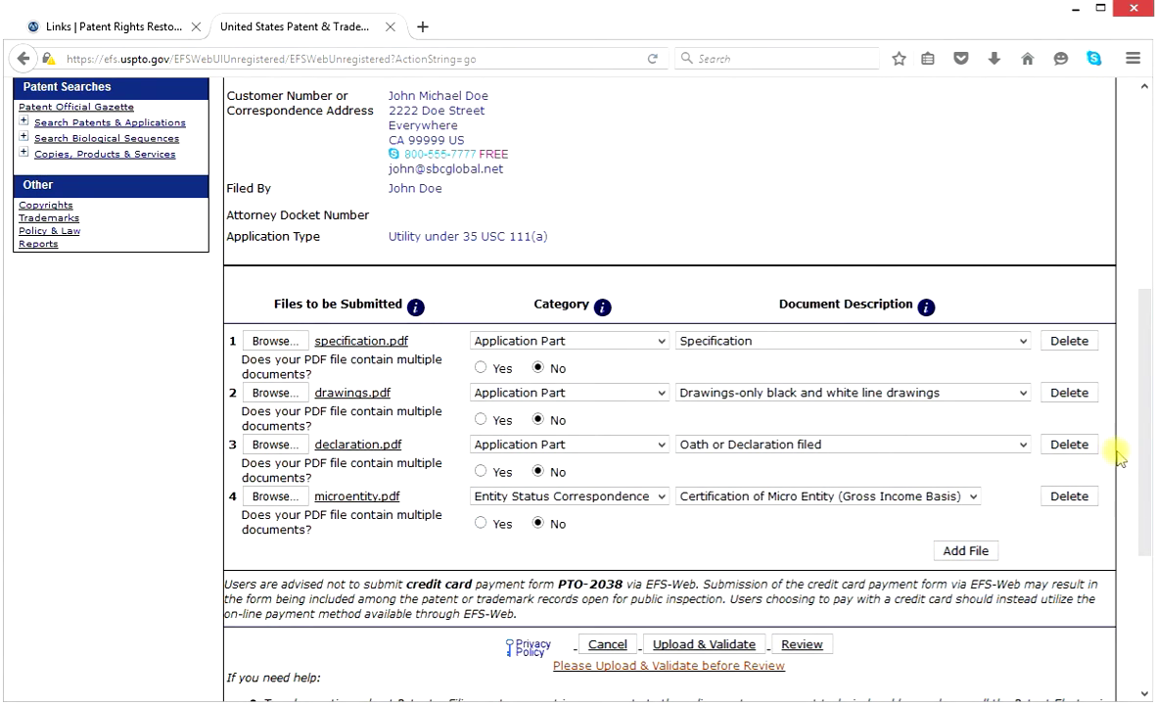
pyautogui.moveTo(1143, 465); pyautogui.dragTo(1135, 531)
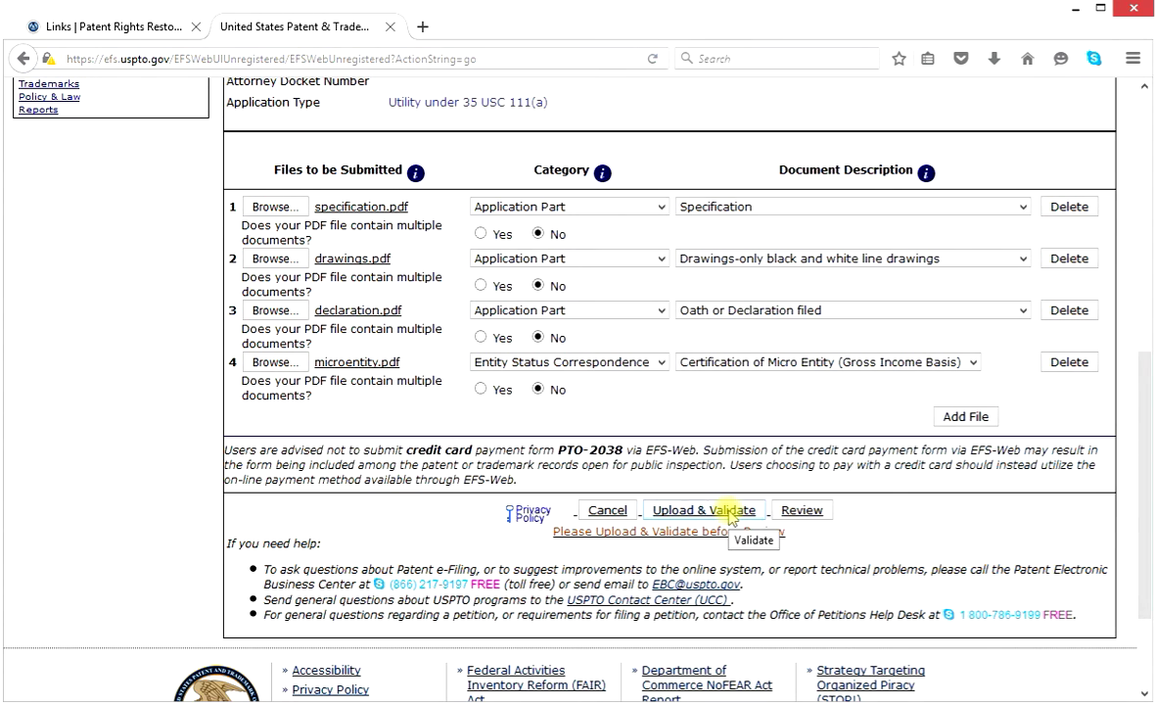
# Upload and validate all four PDFs, confirming each shows PASS with page counts and sizes.
pyautogui.click(729, 513)
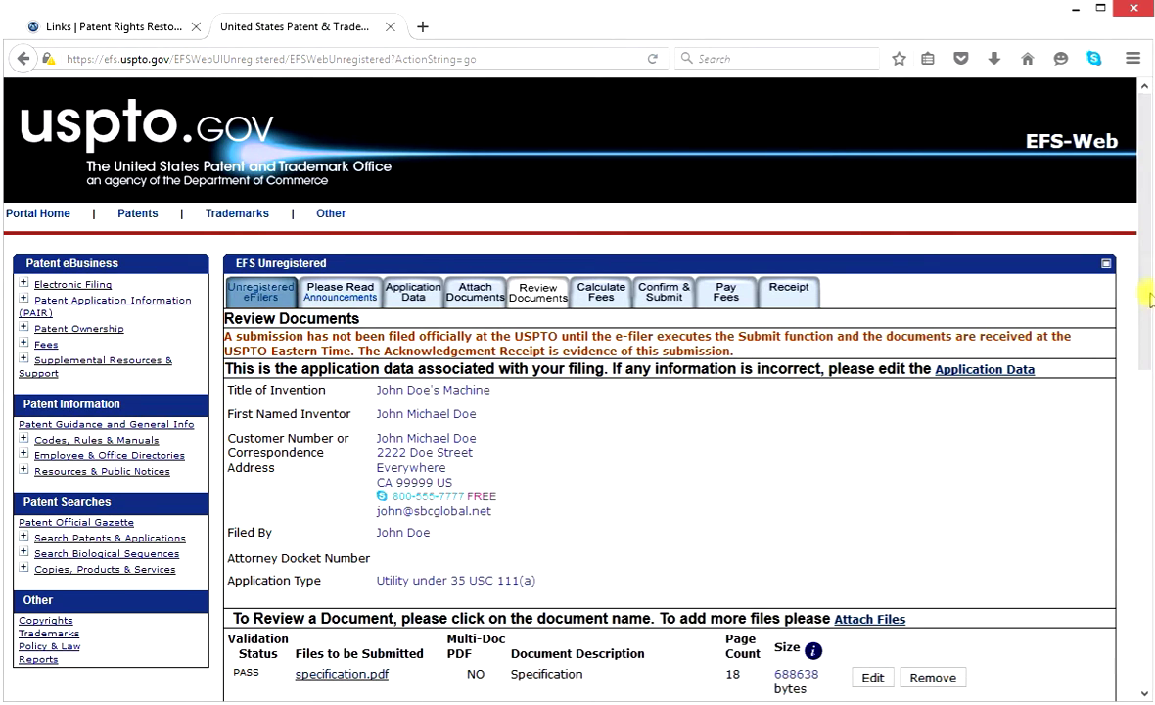
pyautogui.moveTo(1145, 284); pyautogui.dragTo(1138, 483)
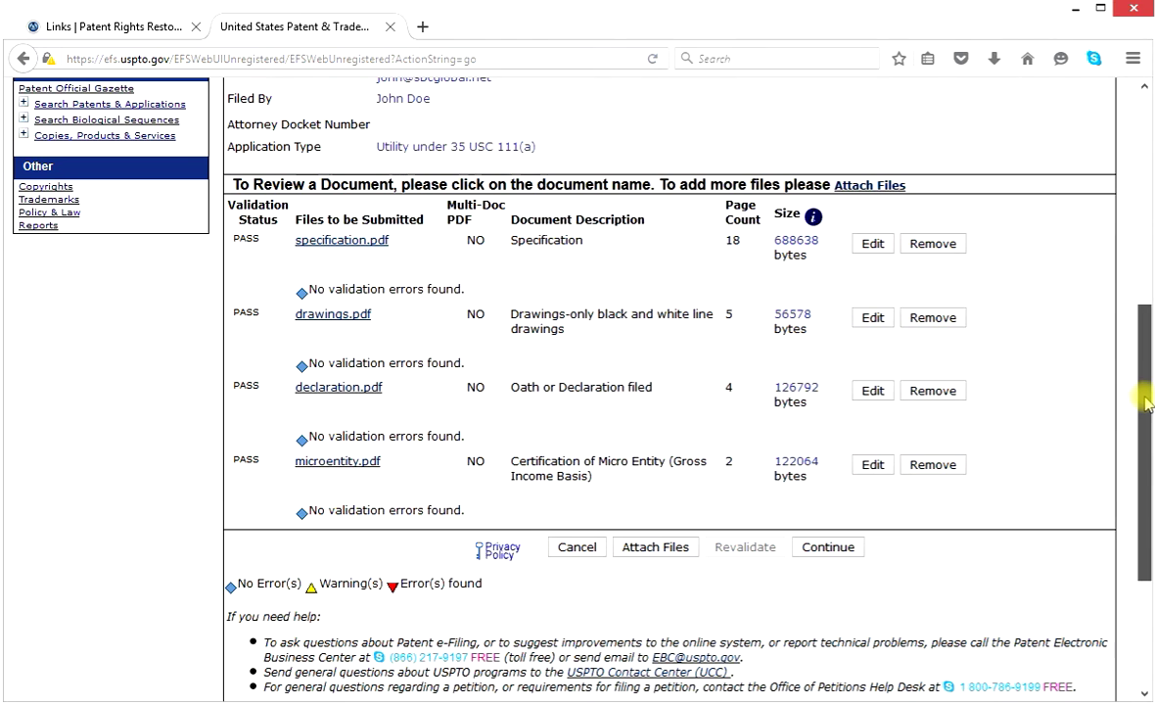
pyautogui.moveTo(1145, 404); pyautogui.dragTo(1142, 429)
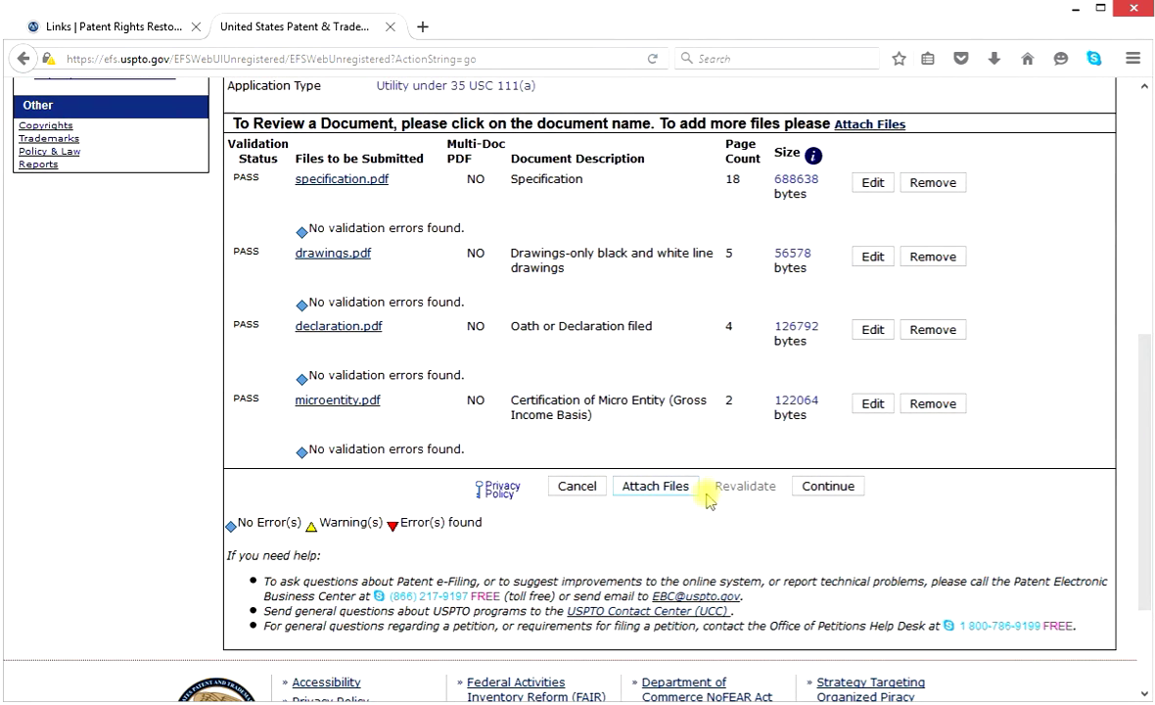
# Continue past the four validated files to Calculate Fees, showing $0 total fees due.
pyautogui.click(828, 487)
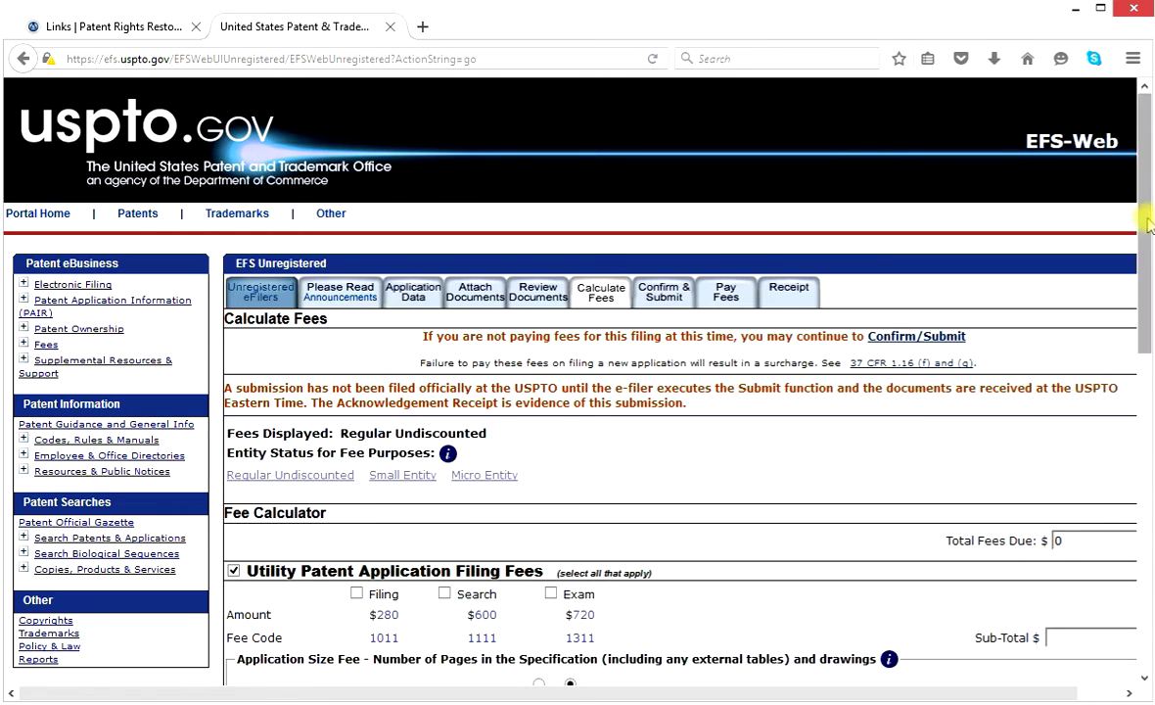
pyautogui.moveTo(1147, 220); pyautogui.dragTo(1146, 248)
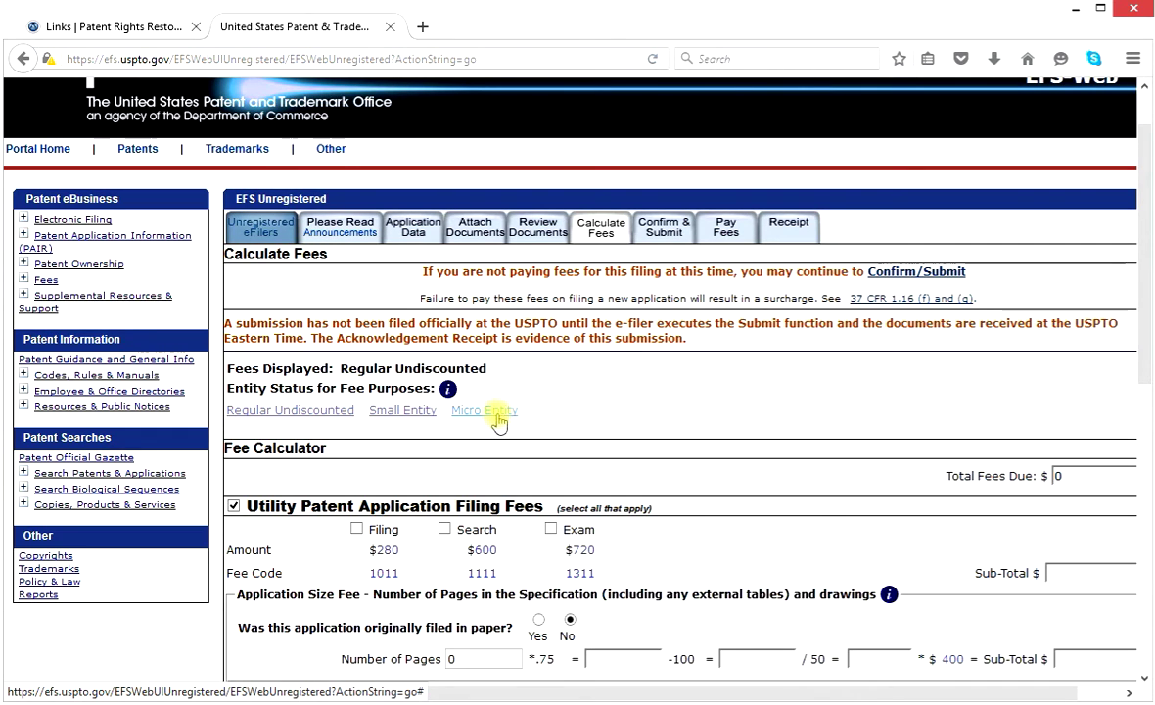
# Switch to Micro Entity rates and check the Filing ($70), Search ($150) and Exam ($180) fees.
pyautogui.click(486, 411)
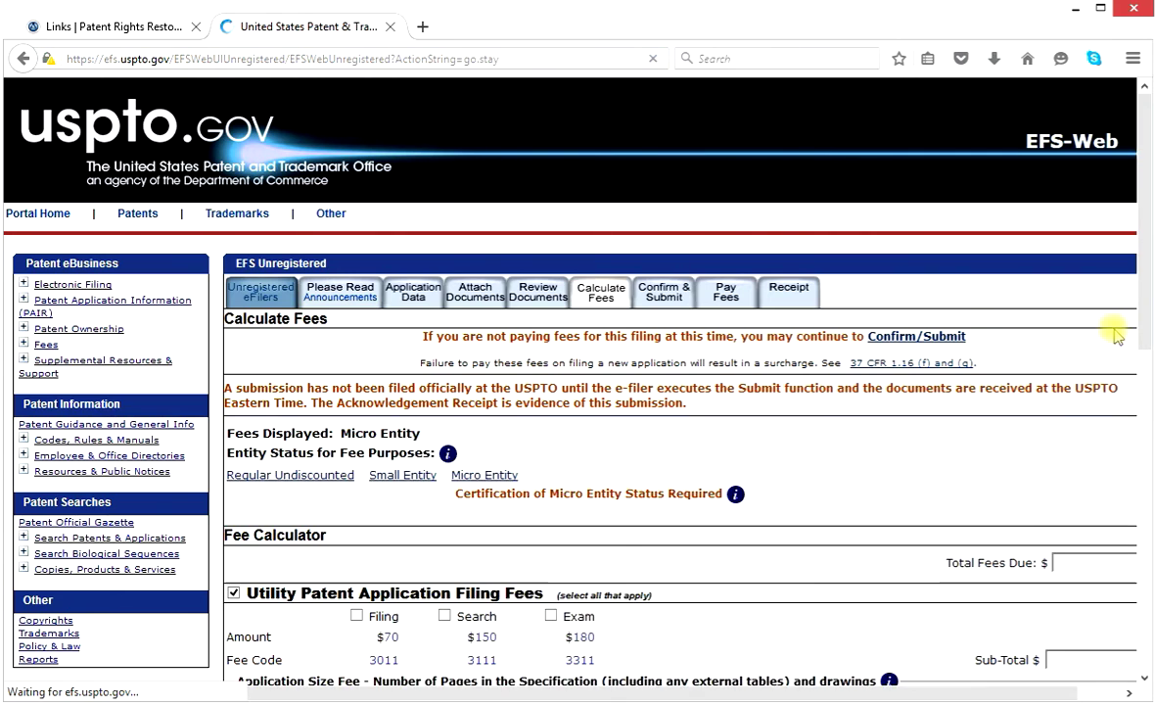
pyautogui.moveTo(1142, 264); pyautogui.dragTo(1143, 384)
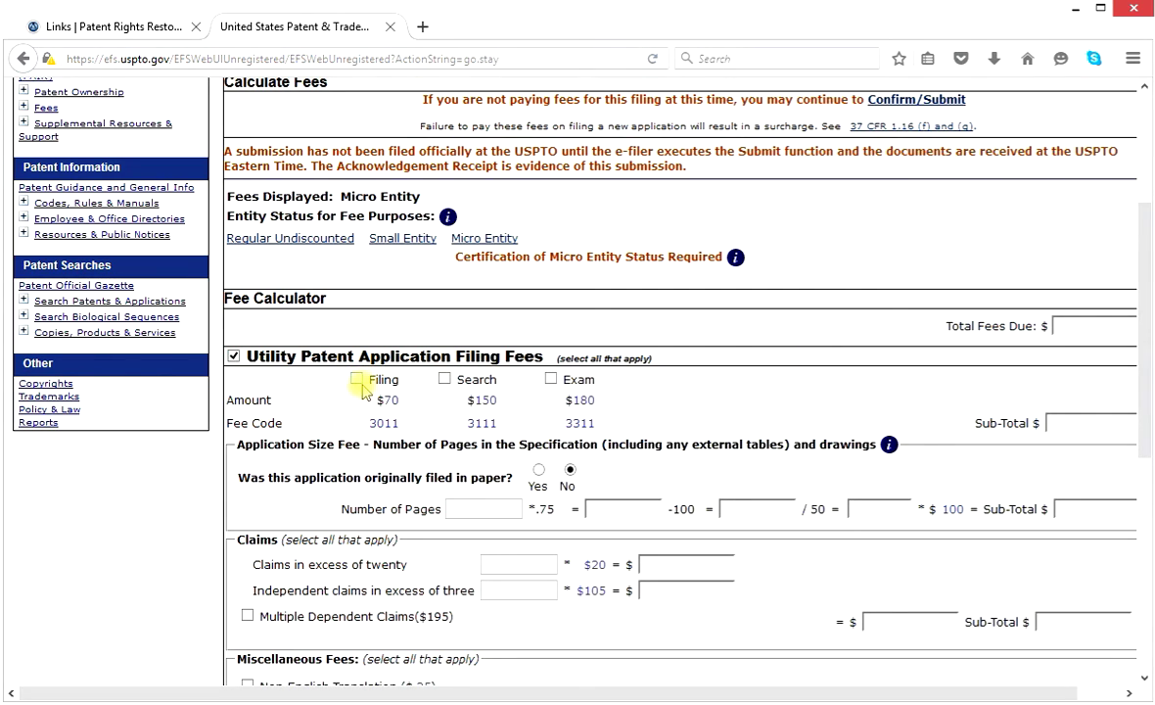
pyautogui.click(444, 378)
pyautogui.moveTo(1148, 343); pyautogui.dragTo(1148, 438)
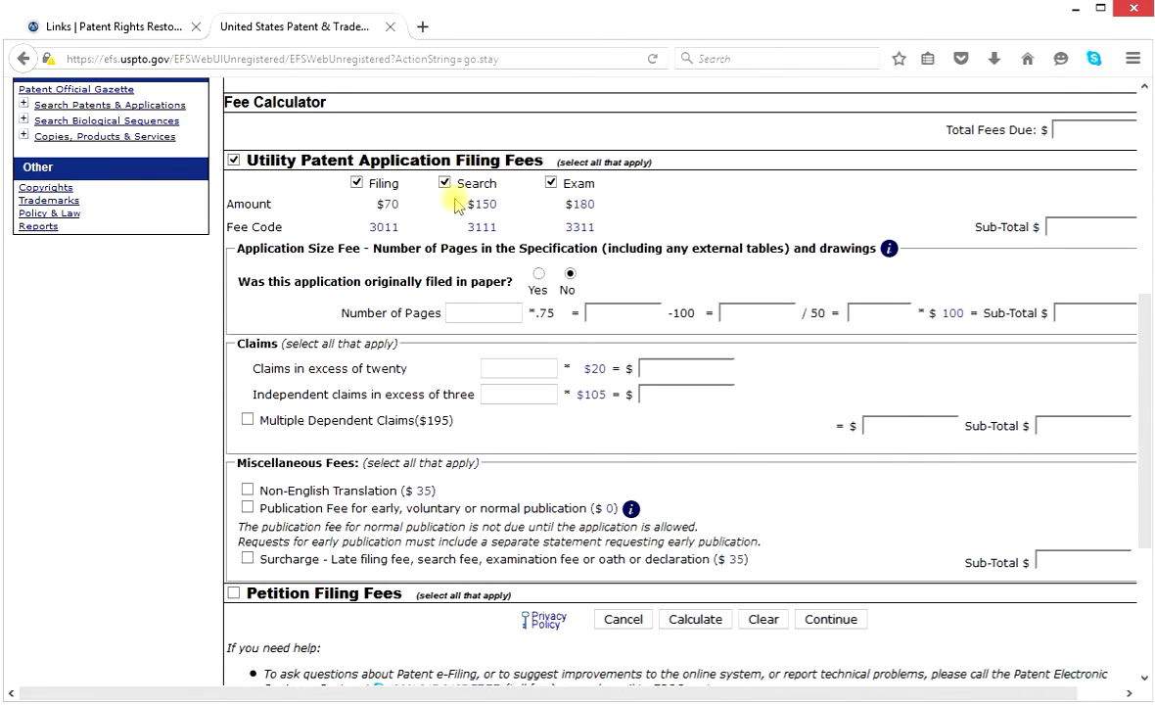
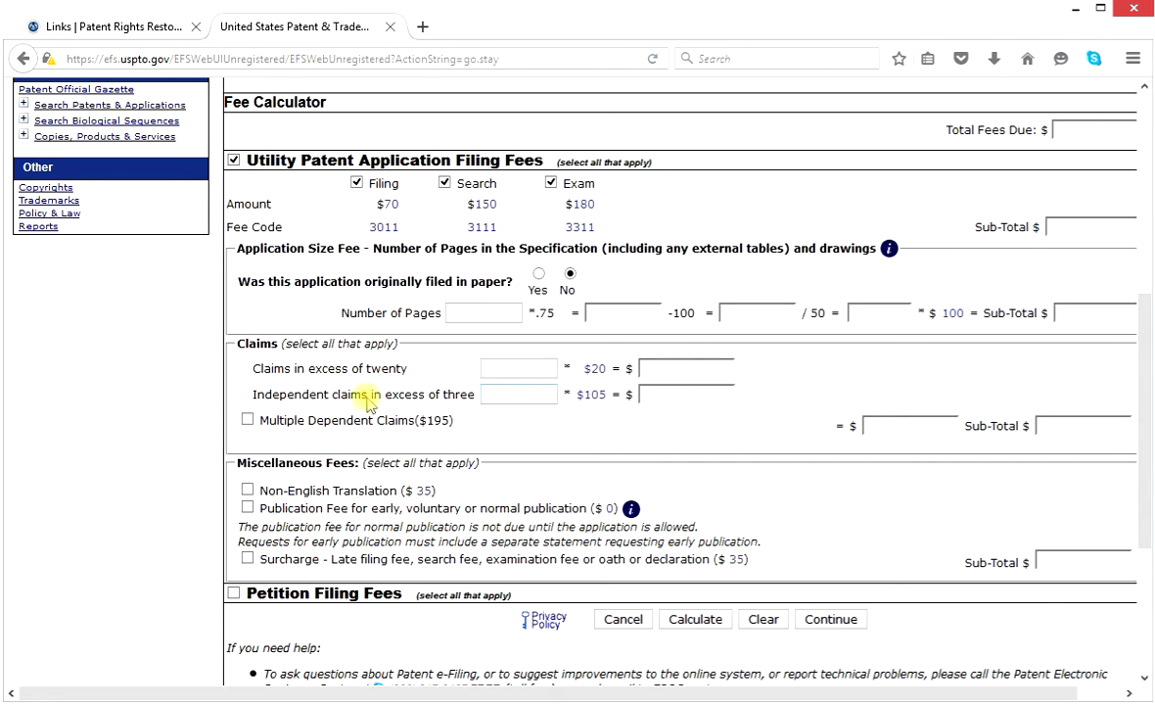
# Calculate fees with claims left at zero, giving a $400 utility filing sub-total and total.
pyautogui.click(519, 396)
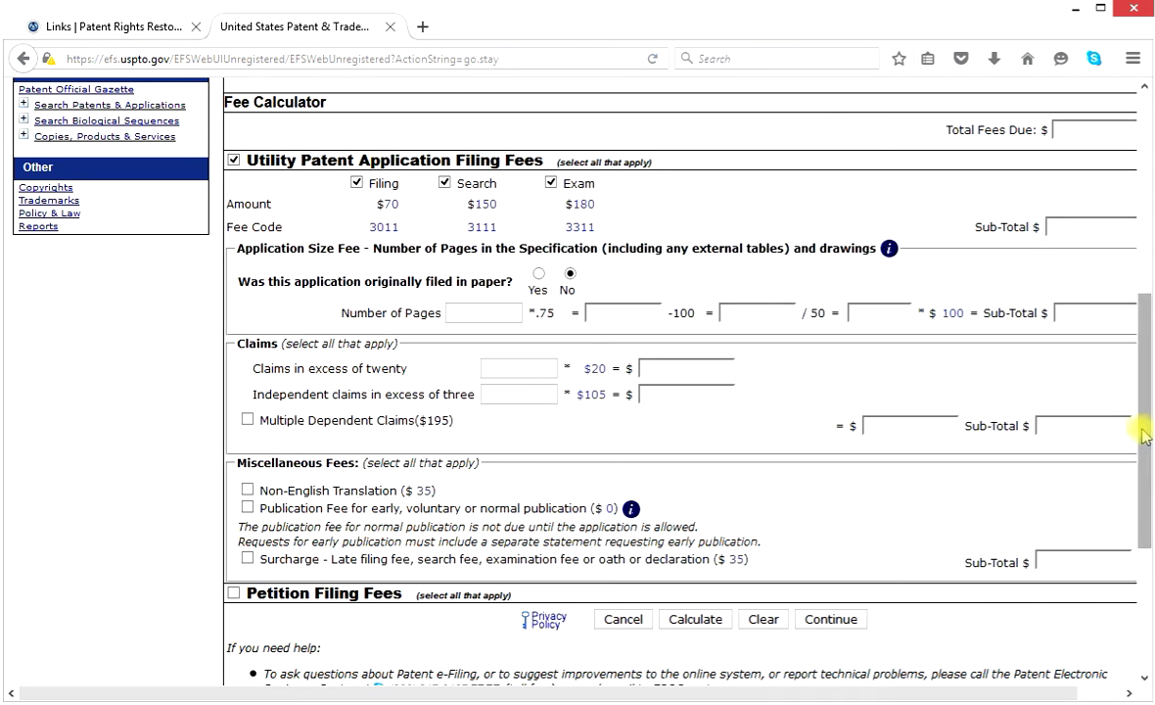
pyautogui.moveTo(1143, 436); pyautogui.dragTo(1147, 489)
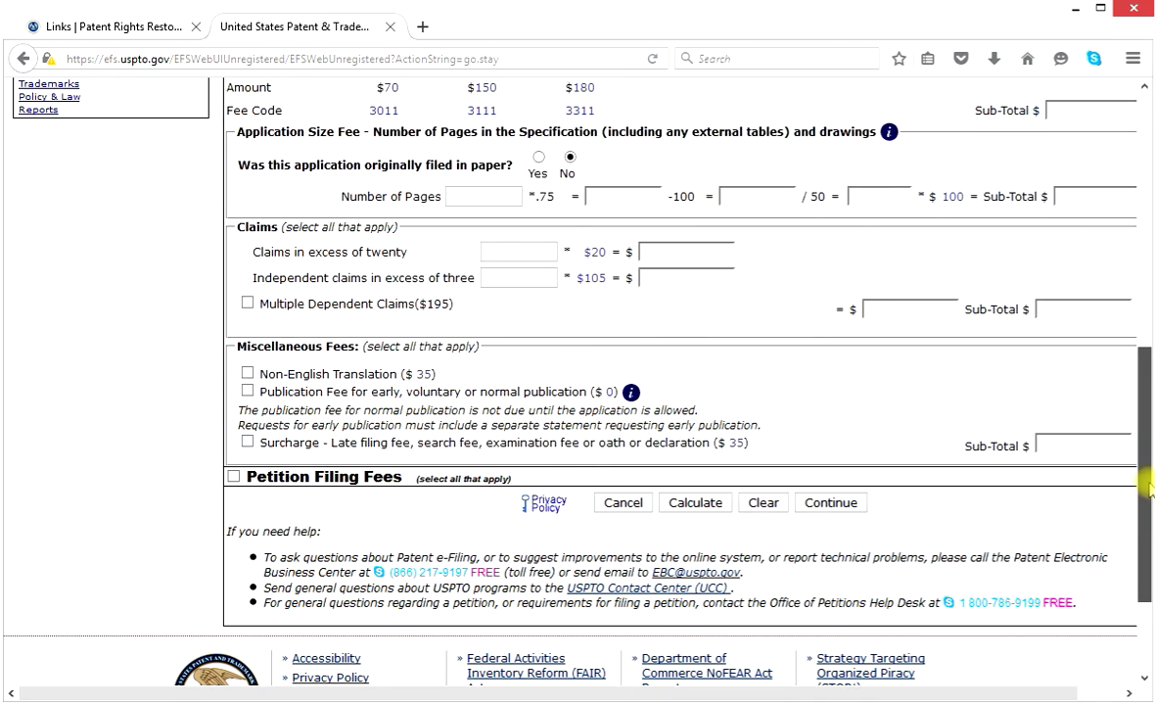
pyautogui.scroll(-1, 1104, 482)
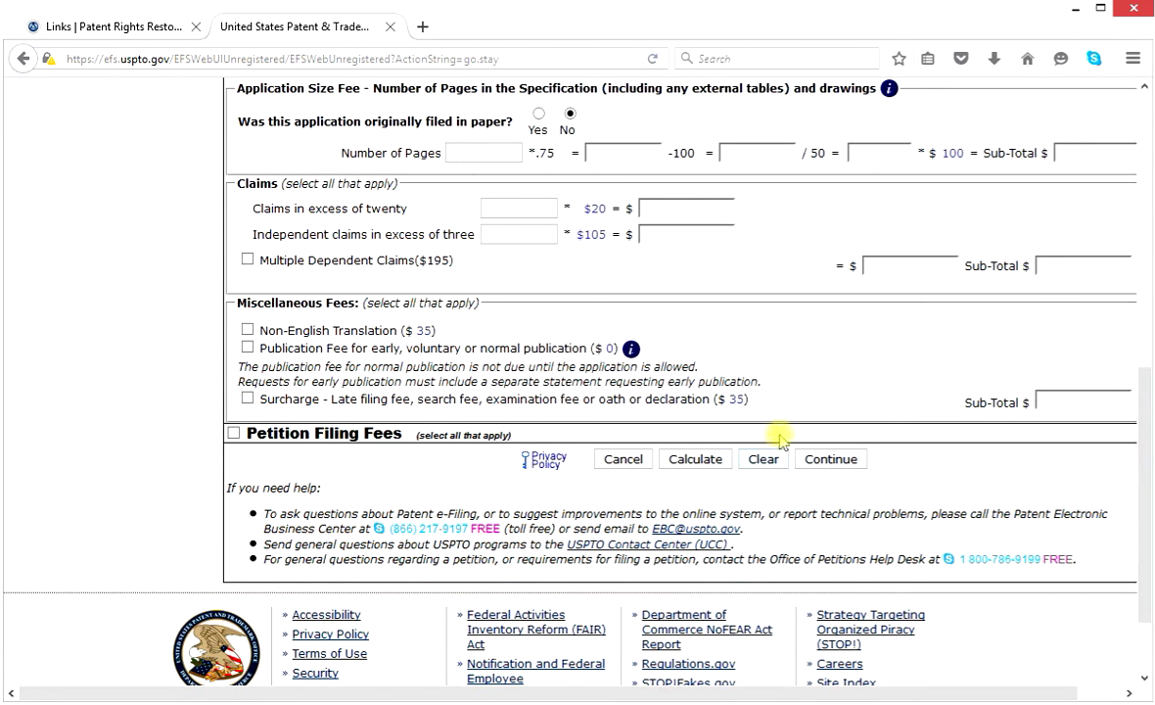
pyautogui.click(689, 471)
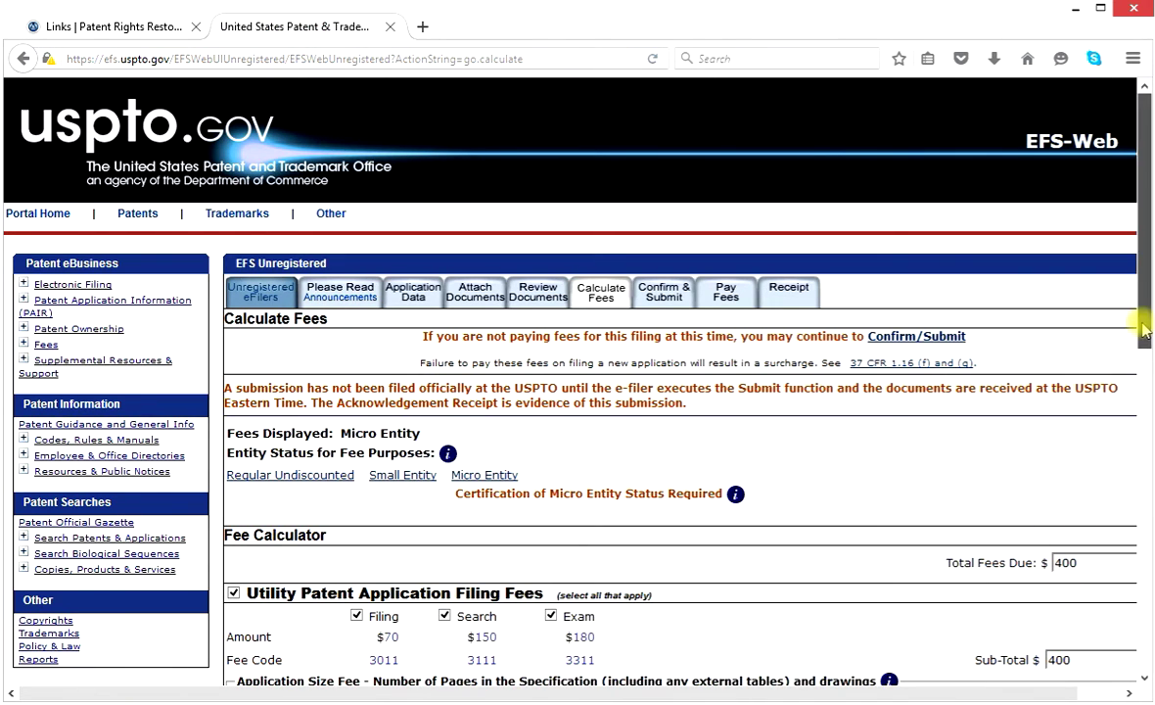
# Review the $400 fee breakdown and continue to the Submit Application page.
pyautogui.moveTo(1143, 322); pyautogui.dragTo(1147, 395)
pyautogui.scroll(-2, 1148, 394)
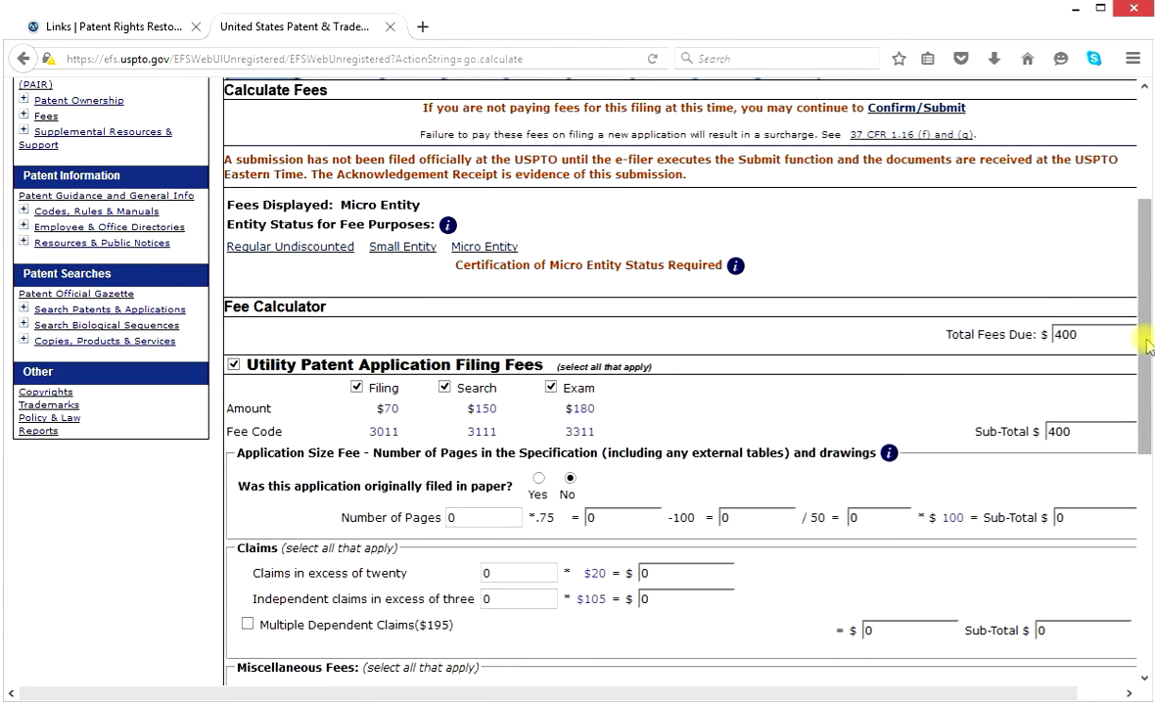
pyautogui.scroll(-1, 1147, 339)
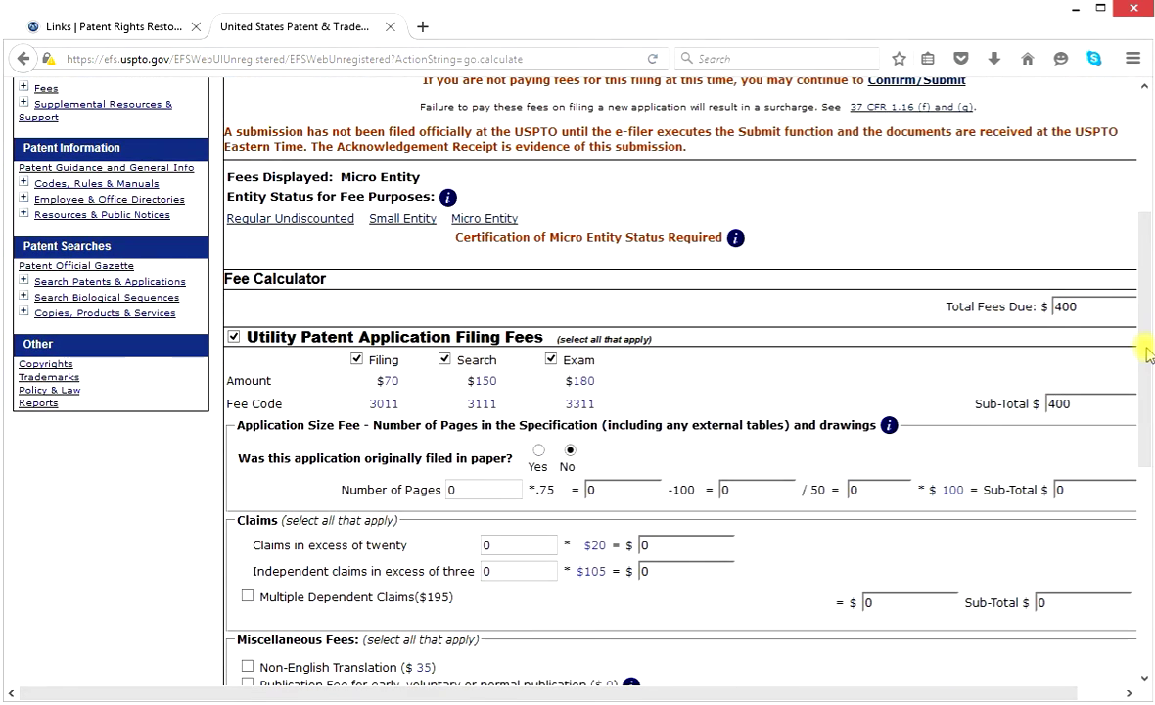
pyautogui.scroll(-1, 1148, 340)
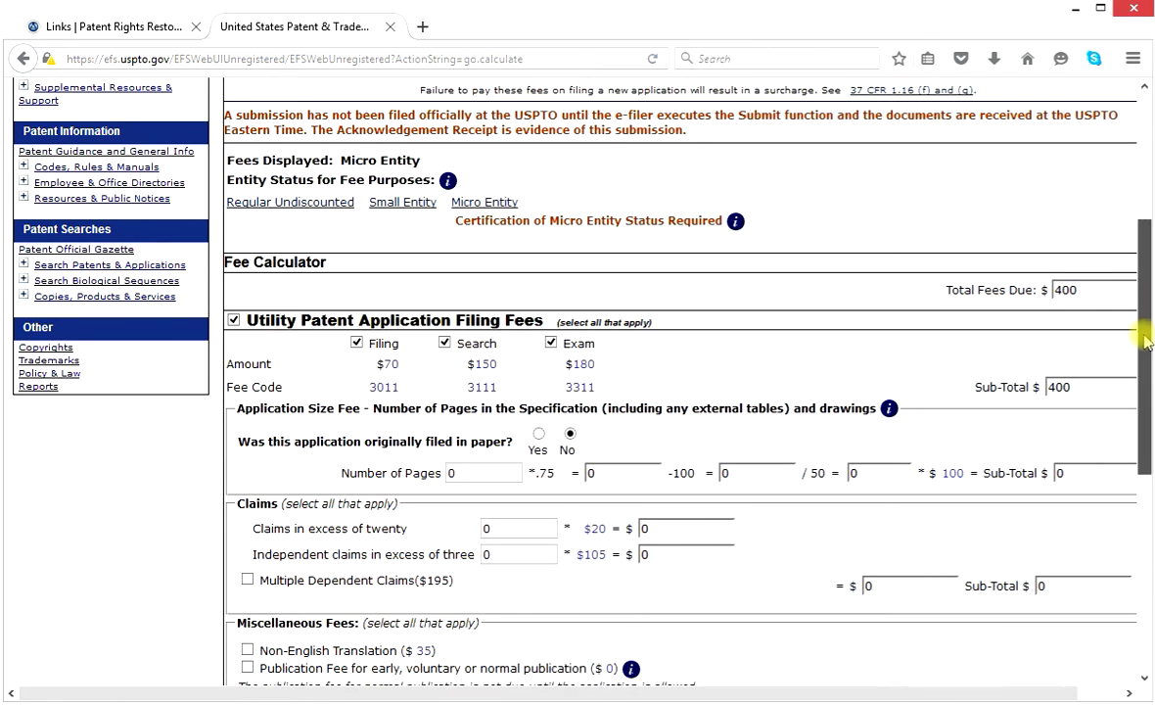
pyautogui.moveTo(1146, 339); pyautogui.dragTo(1146, 433)
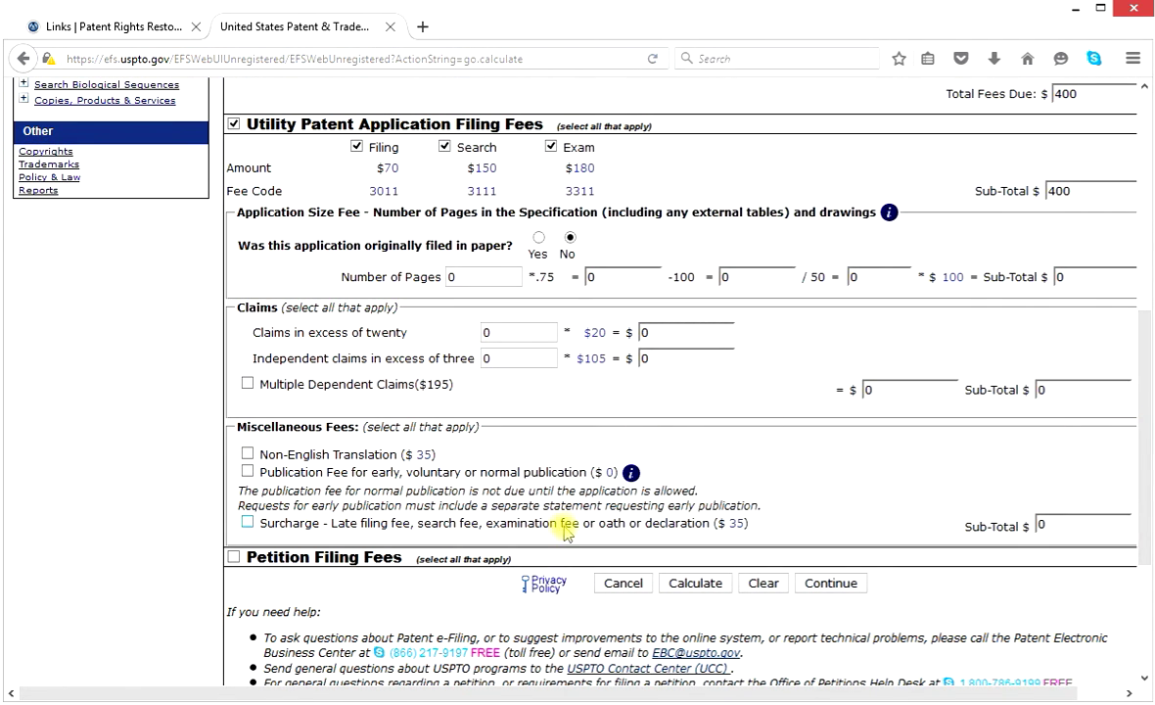
pyautogui.click(828, 587)
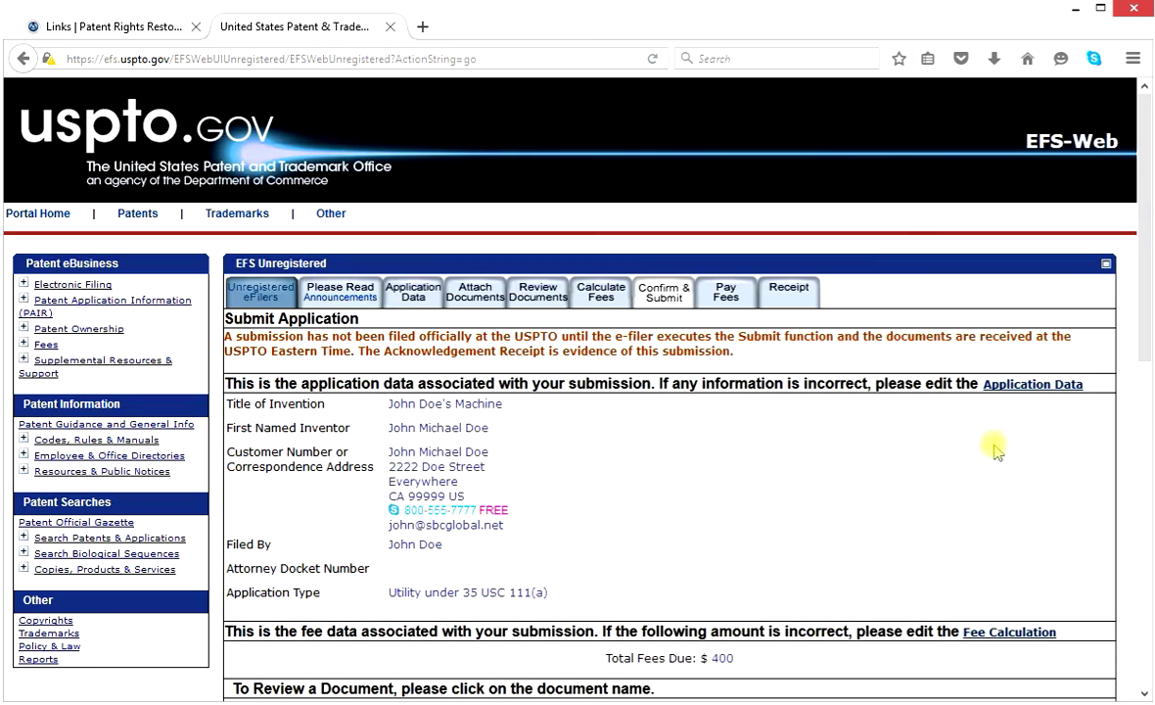
# Scroll through the Submit Application page to review the application data and fees.
pyautogui.moveTo(1142, 212); pyautogui.dragTo(1148, 398)
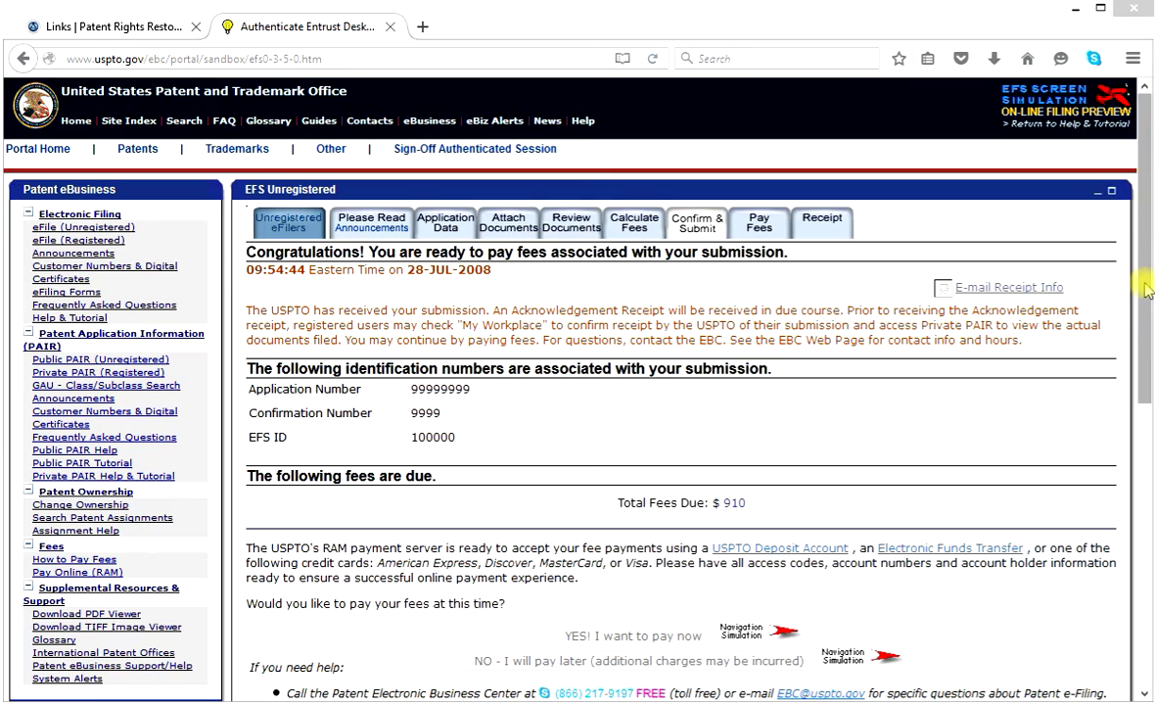
pyautogui.moveTo(1142, 284); pyautogui.dragTo(1144, 371)
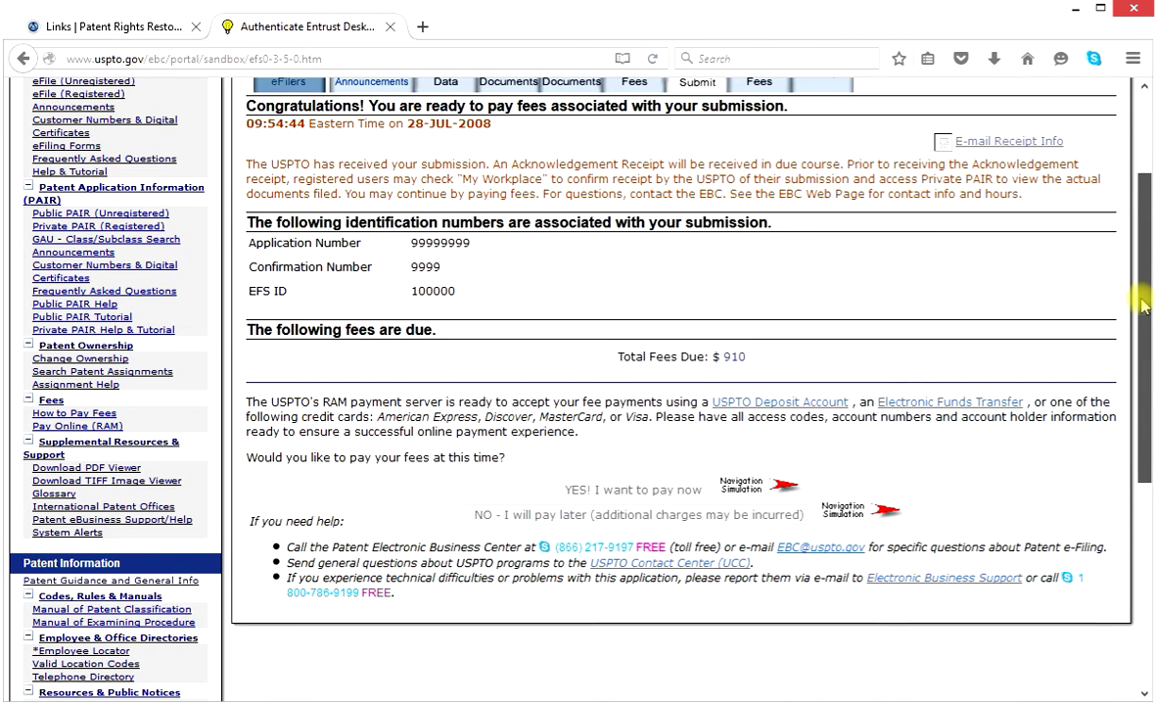
pyautogui.scroll(1, 1143, 305)
pyautogui.moveTo(1143, 306); pyautogui.dragTo(1143, 342)
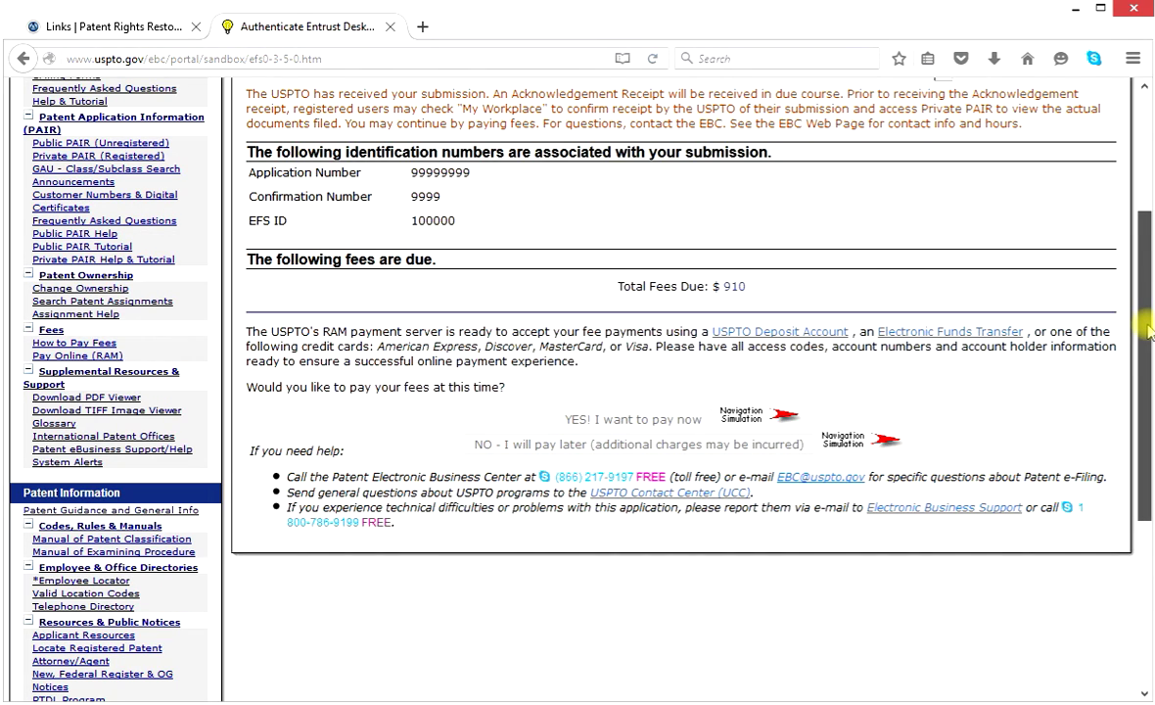
pyautogui.moveTo(1150, 333); pyautogui.dragTo(1101, 333)
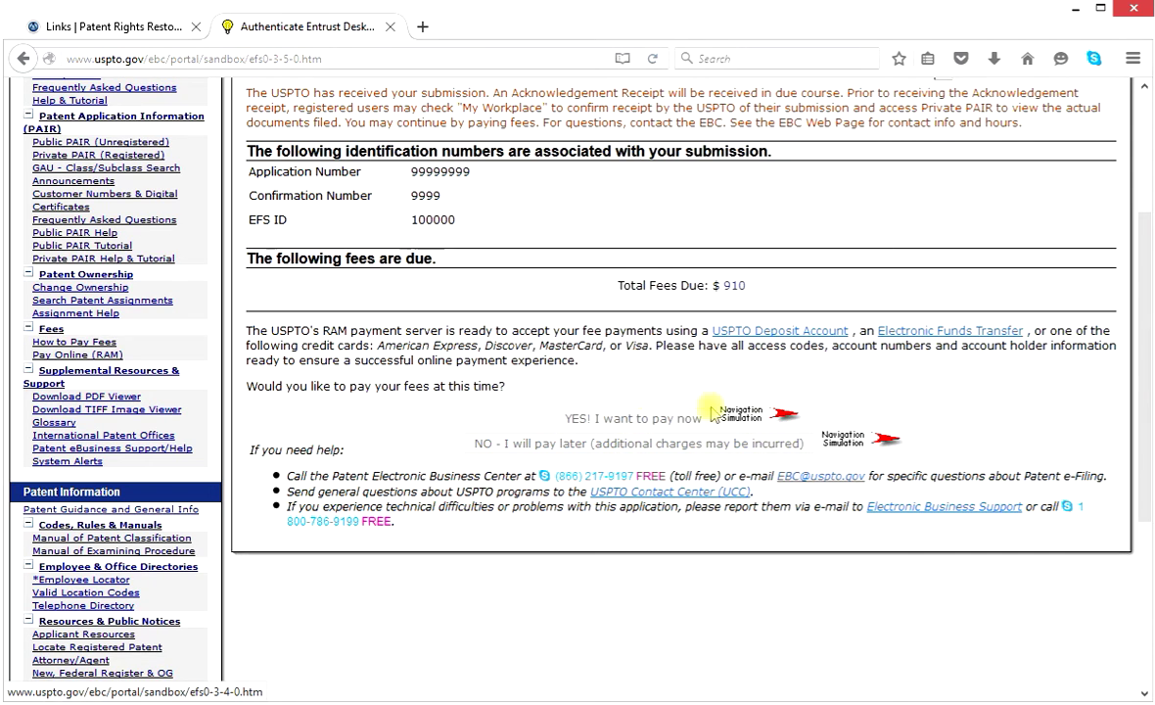
# Choose to pay the fees now and select Charge Credit Card as the payment method.
pyautogui.click(786, 416)
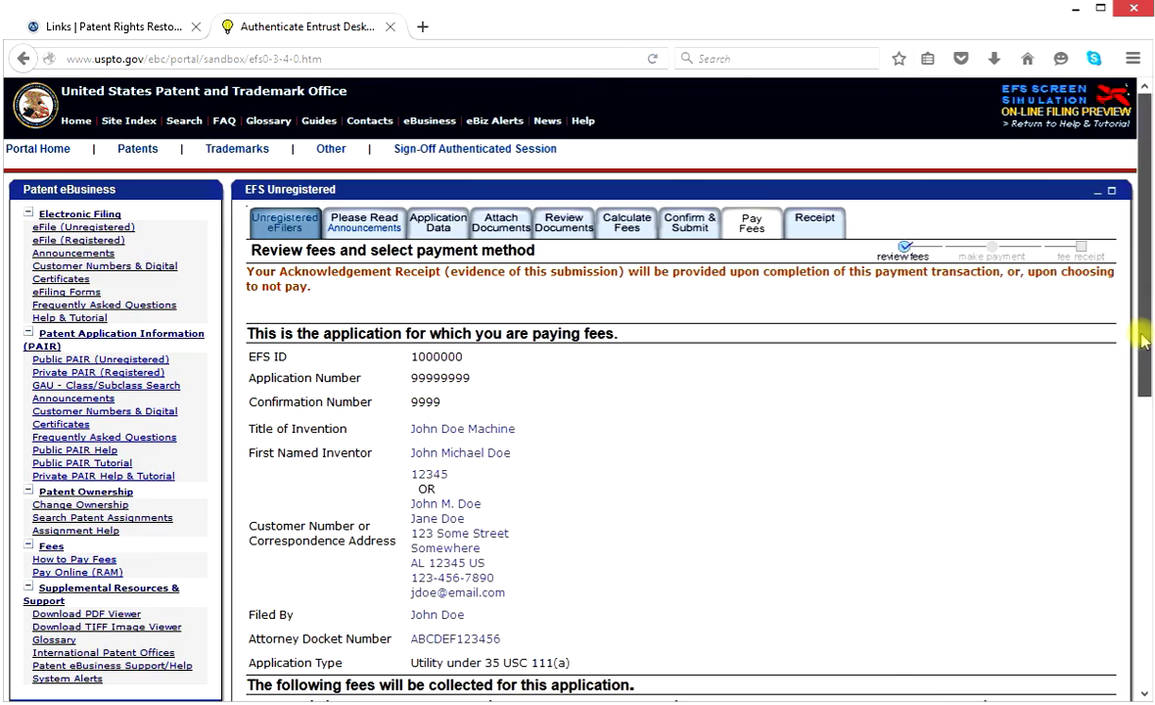
pyautogui.moveTo(1143, 340); pyautogui.dragTo(1146, 409)
pyautogui.scroll(-2, 1150, 555)
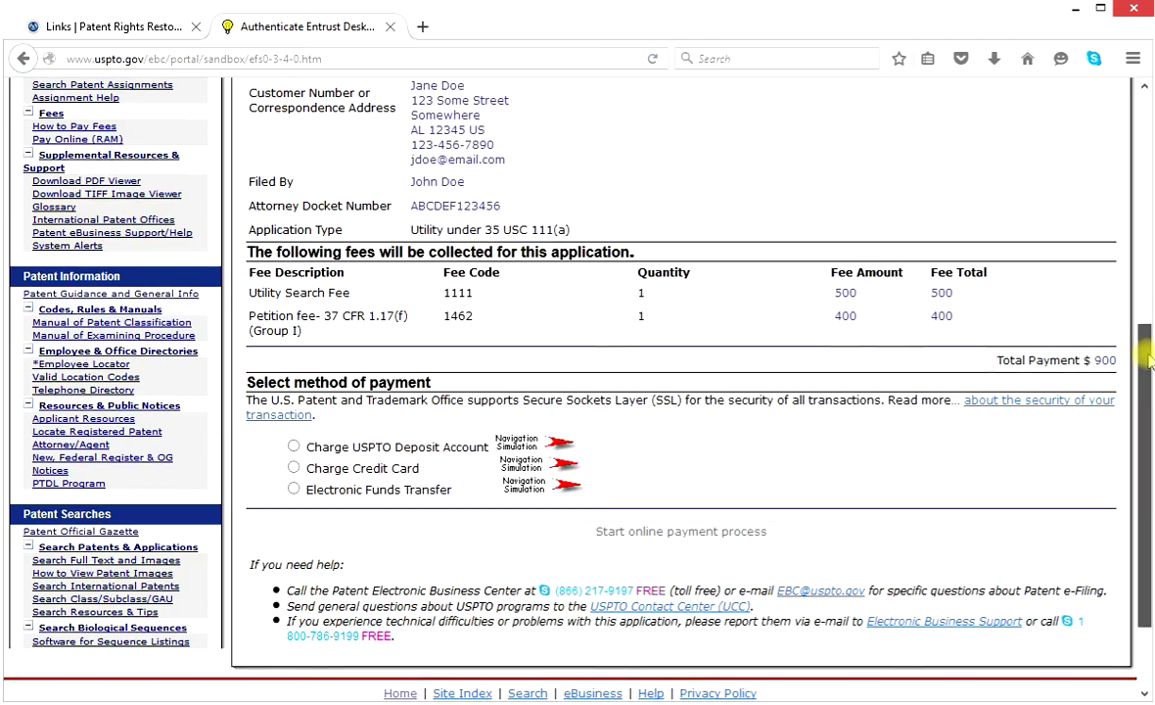
pyautogui.moveTo(1143, 333); pyautogui.dragTo(1150, 404)
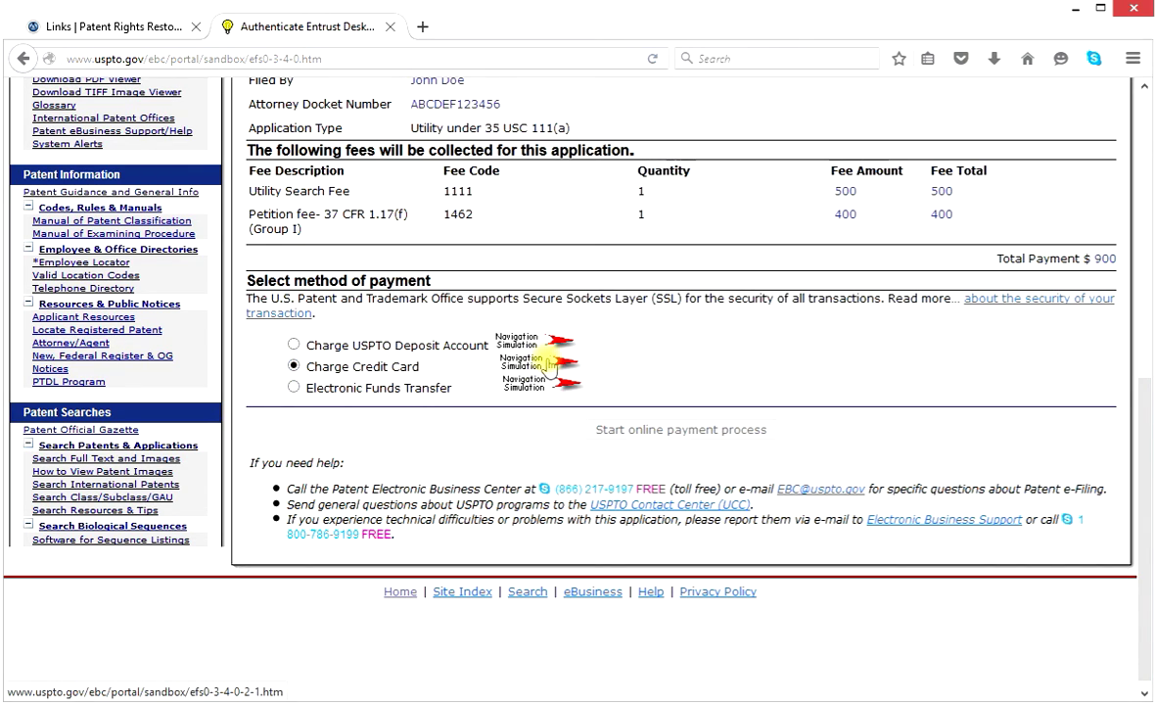
pyautogui.click(554, 363)
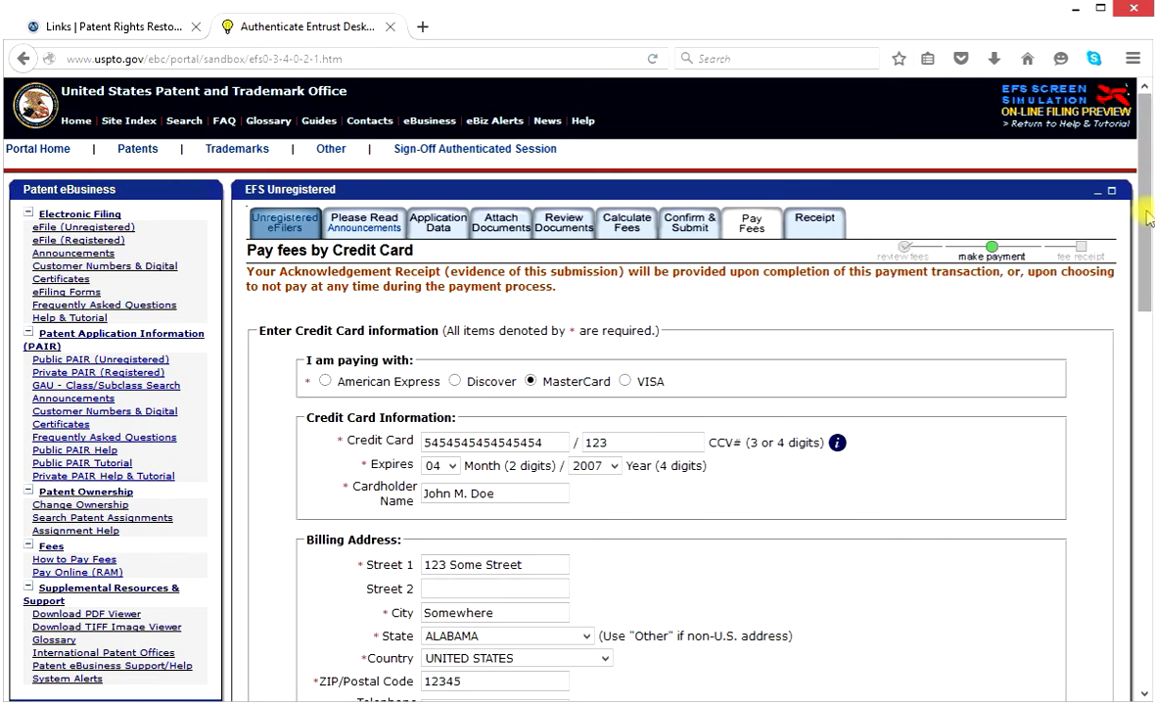
# Review the entered credit card and billing address details and confirm the charge information.
pyautogui.moveTo(1148, 217); pyautogui.dragTo(1145, 241)
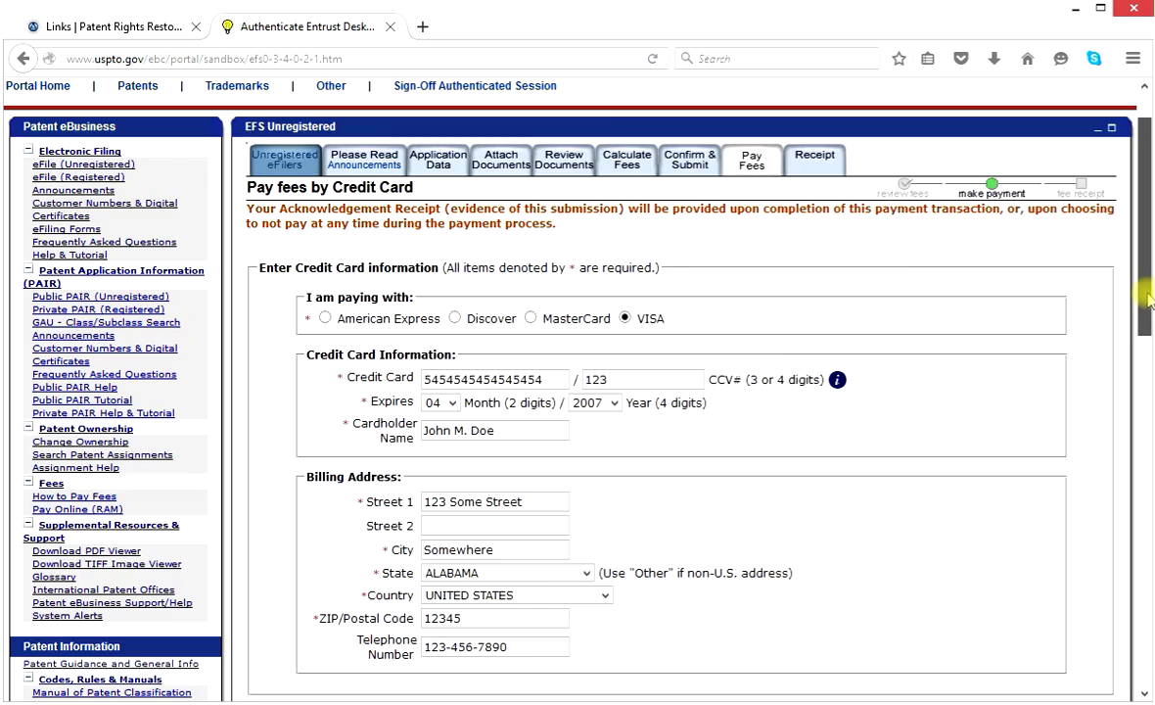
pyautogui.moveTo(1142, 311); pyautogui.dragTo(1134, 387)
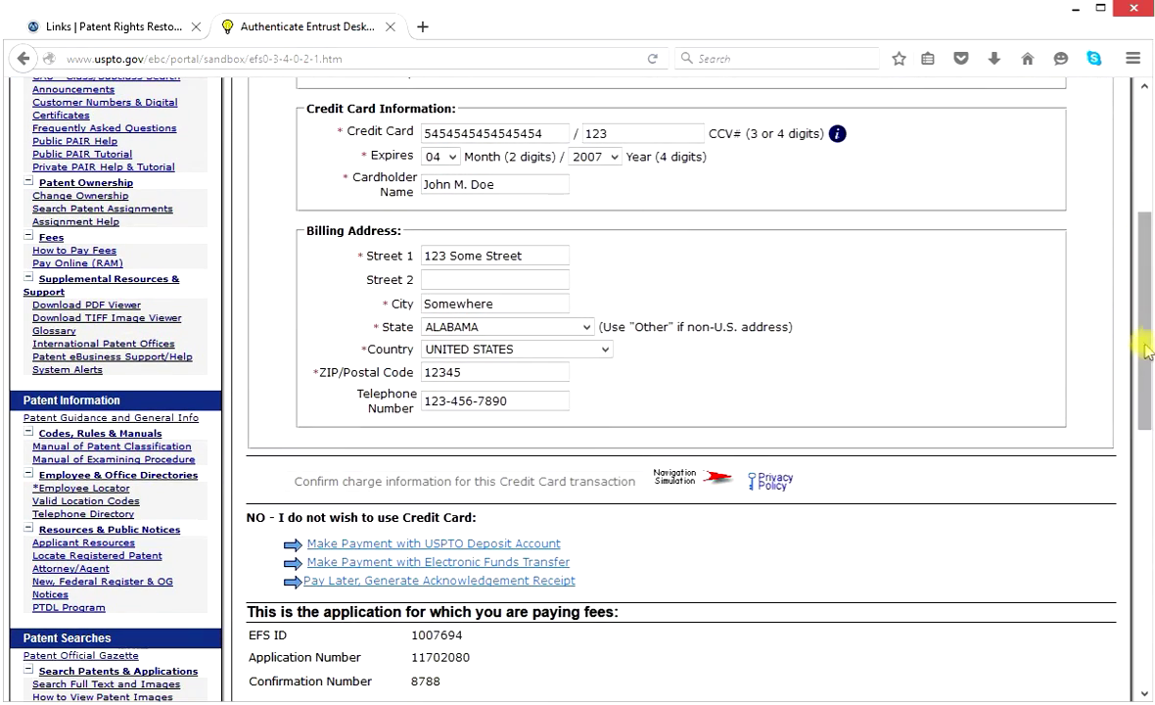
pyautogui.moveTo(1146, 323); pyautogui.dragTo(1143, 348)
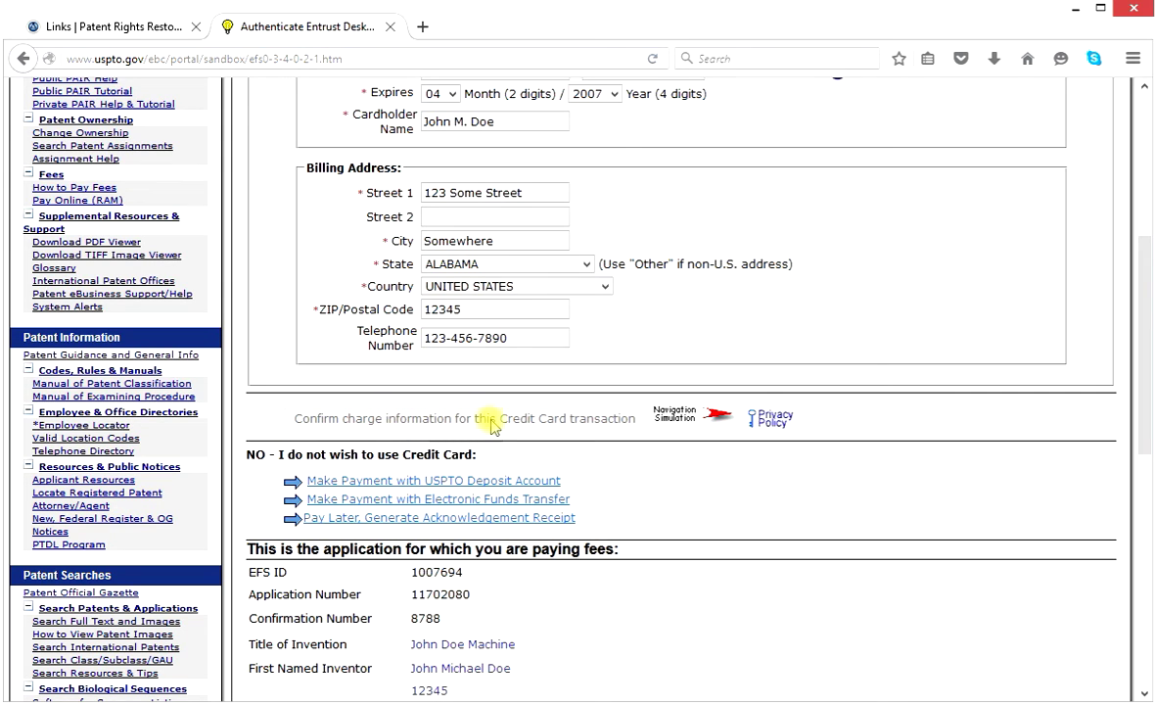
pyautogui.click(715, 423)
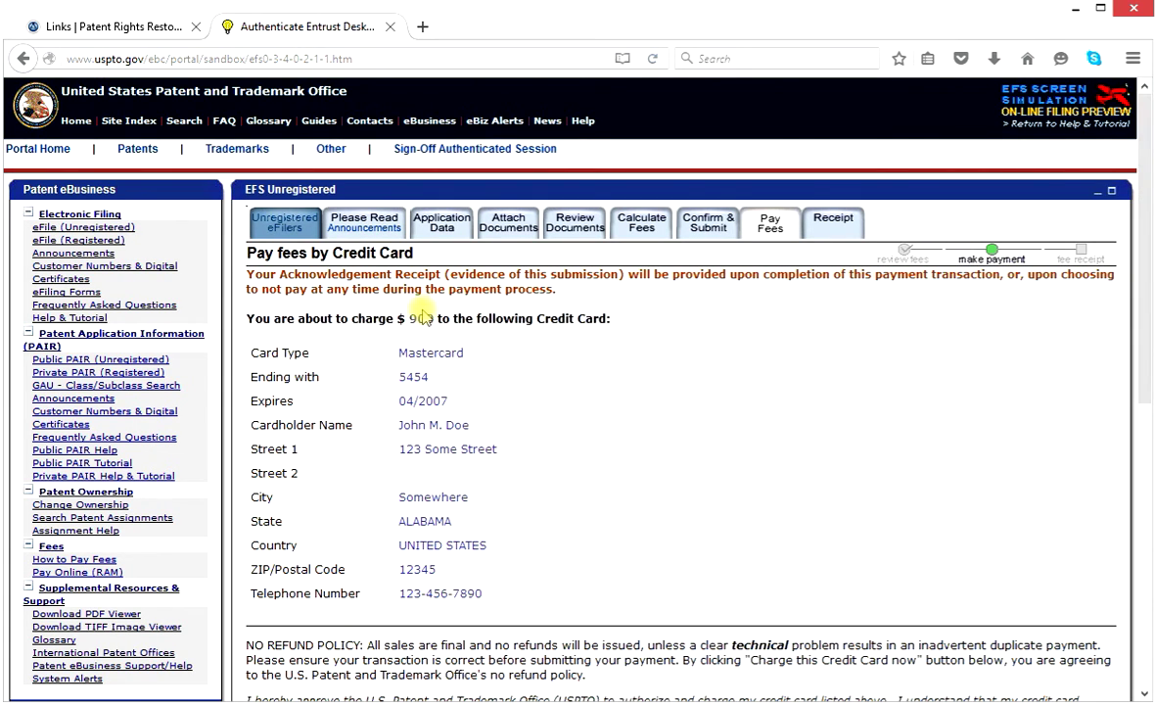
# Review the $900 Mastercard charge summary and charge the card now.
pyautogui.moveTo(1142, 343); pyautogui.dragTo(1144, 385)
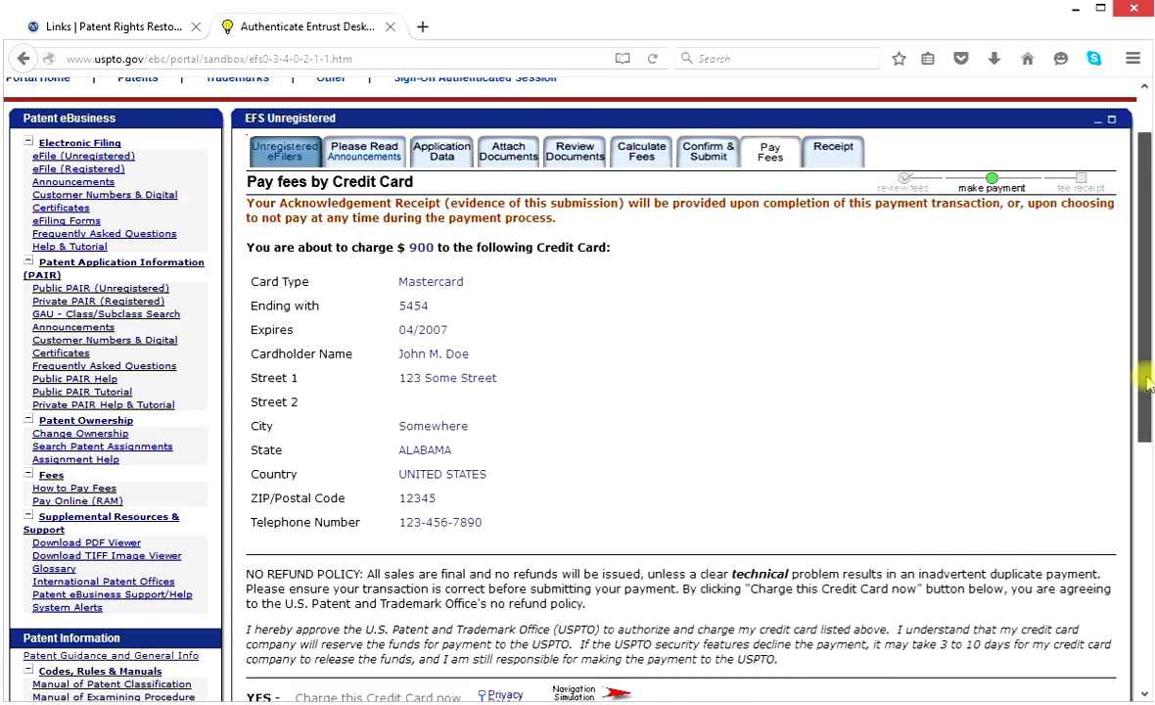
pyautogui.moveTo(1149, 381); pyautogui.dragTo(1147, 490)
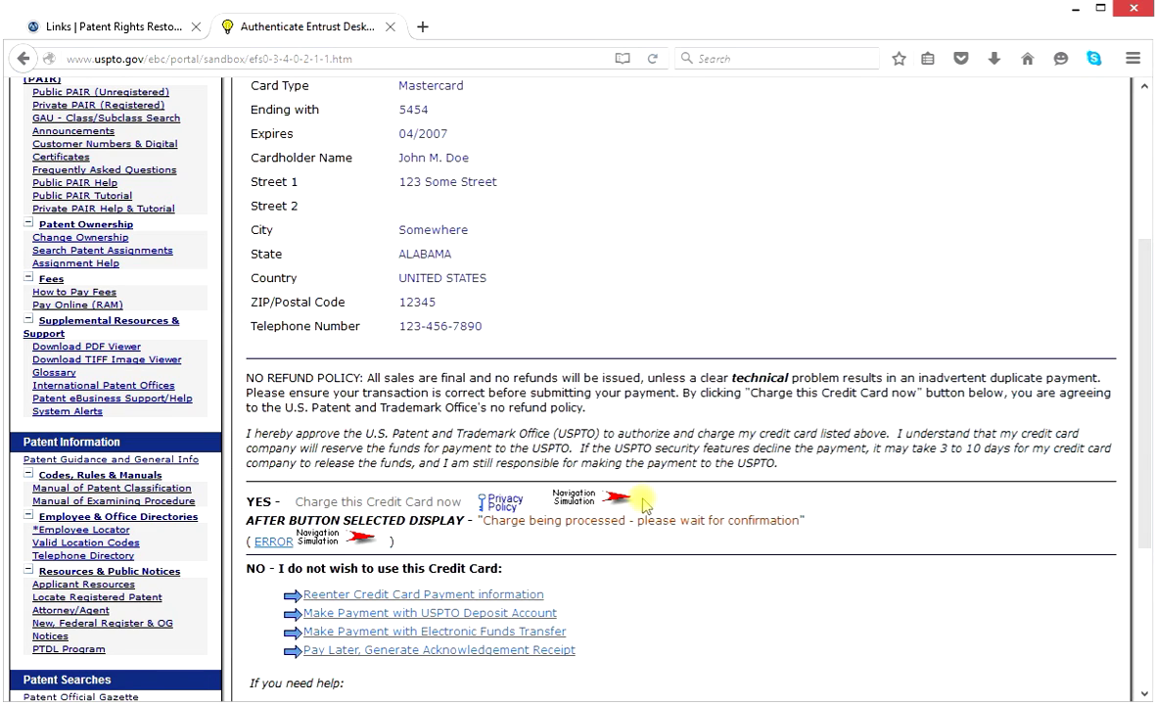
pyautogui.click(607, 503)
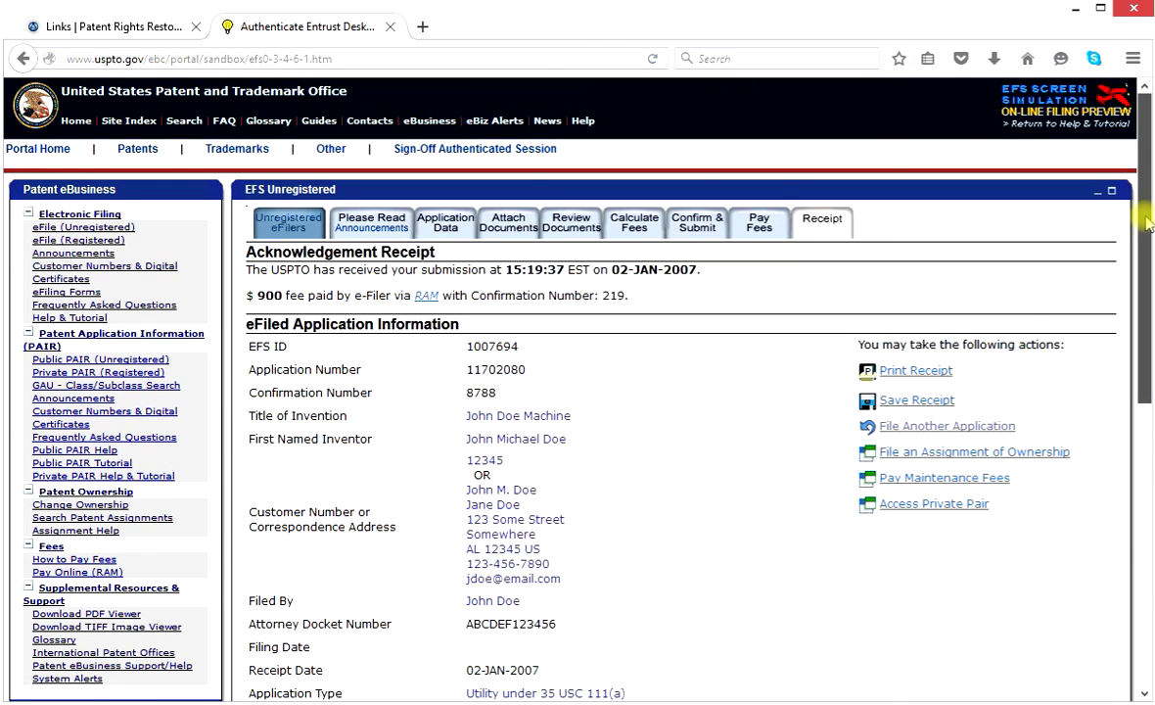
# Scroll the Acknowledgement Receipt down to the validated files Filename4.pdf and fee-info.pdf.
pyautogui.scroll(-1, 1148, 223)
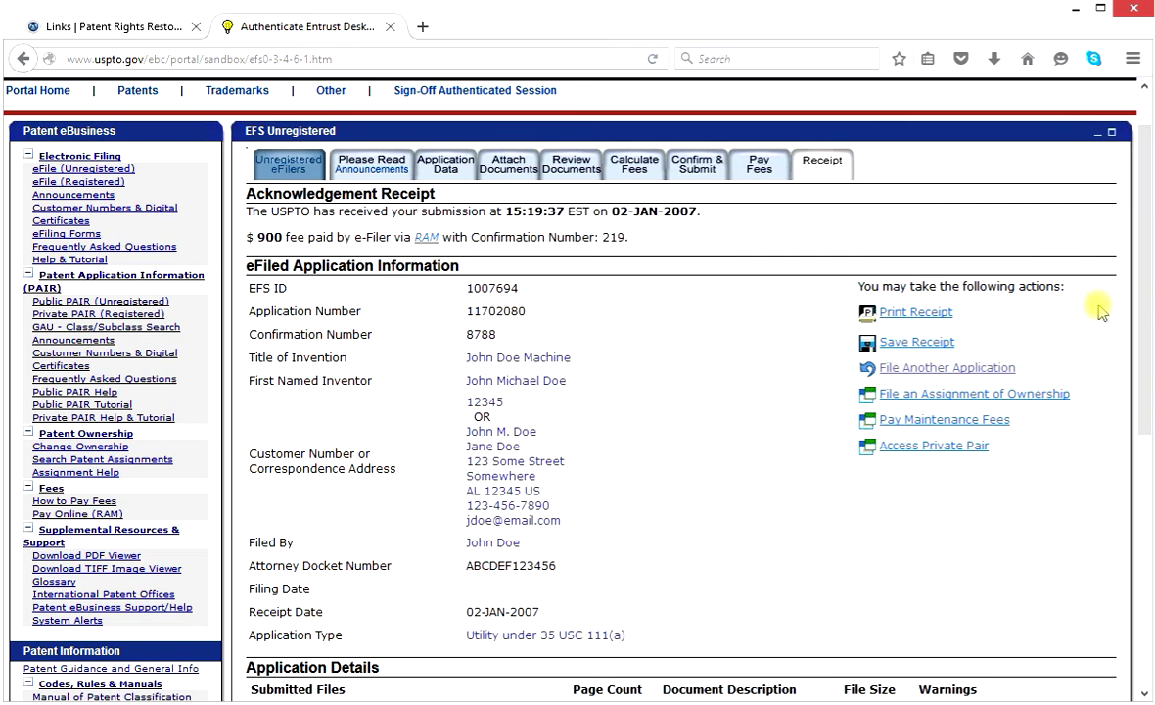
pyautogui.scroll(-1, 1145, 313)
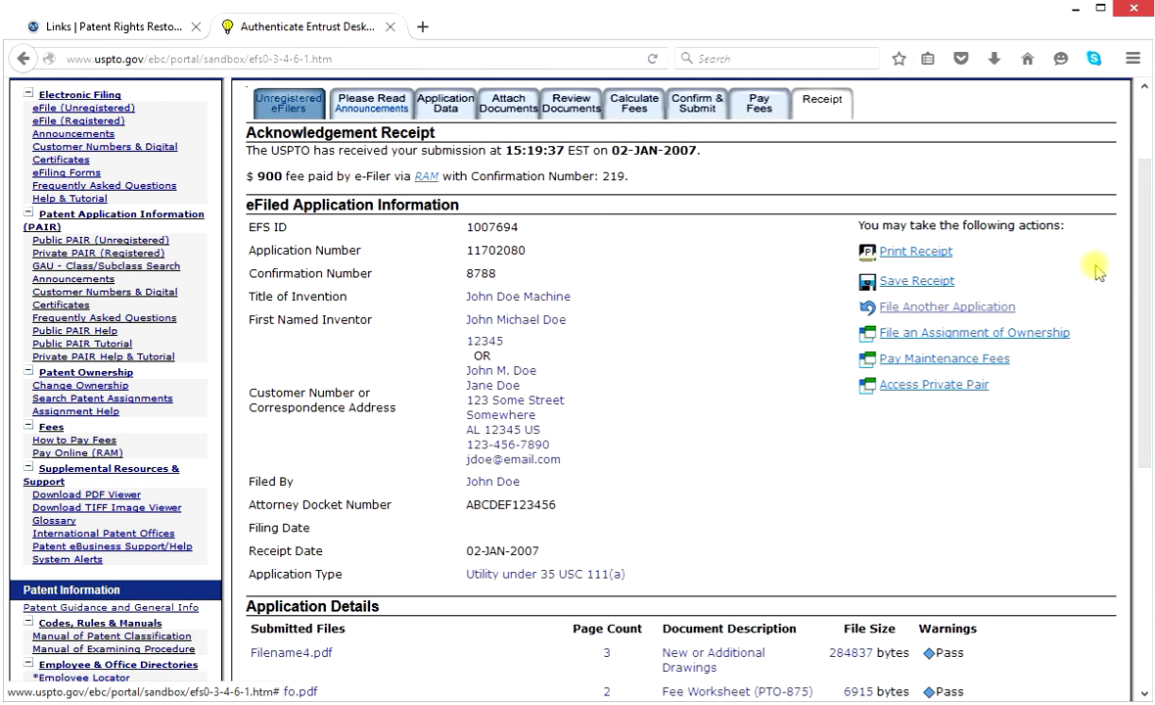
pyautogui.scroll(-1, 1150, 245)
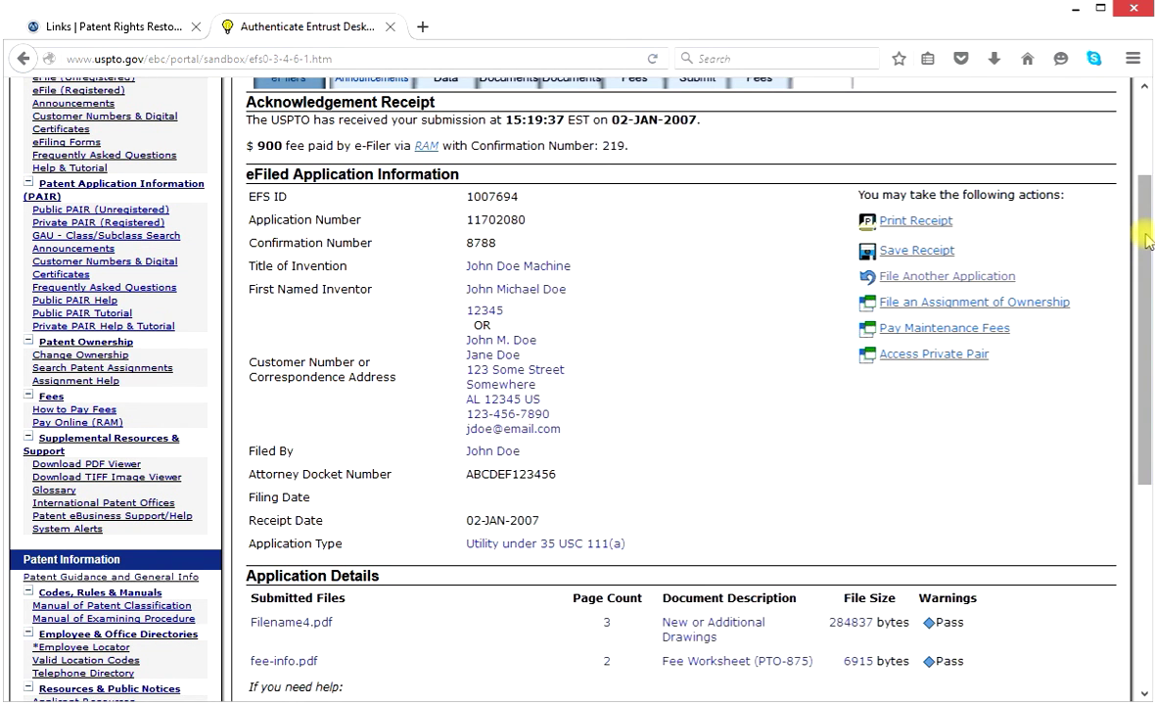
pyautogui.moveTo(1147, 240); pyautogui.dragTo(1147, 355)
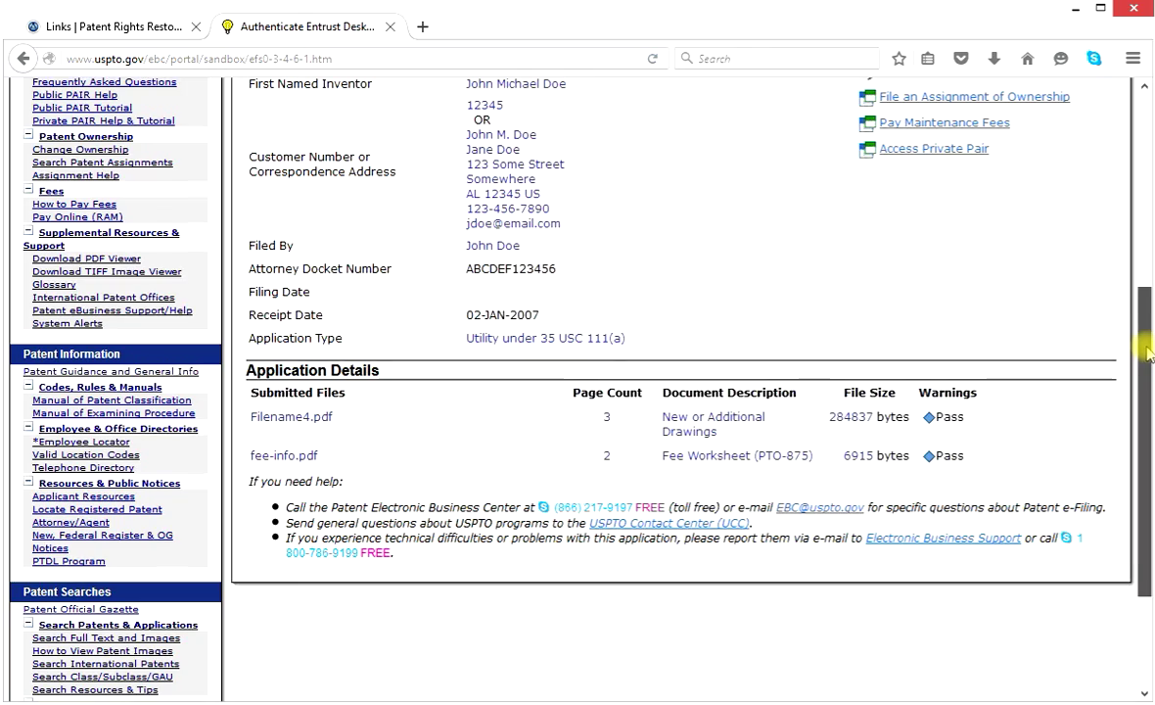
pyautogui.scroll(-1, 1147, 386)
pyautogui.moveTo(1147, 387); pyautogui.dragTo(1141, 245)
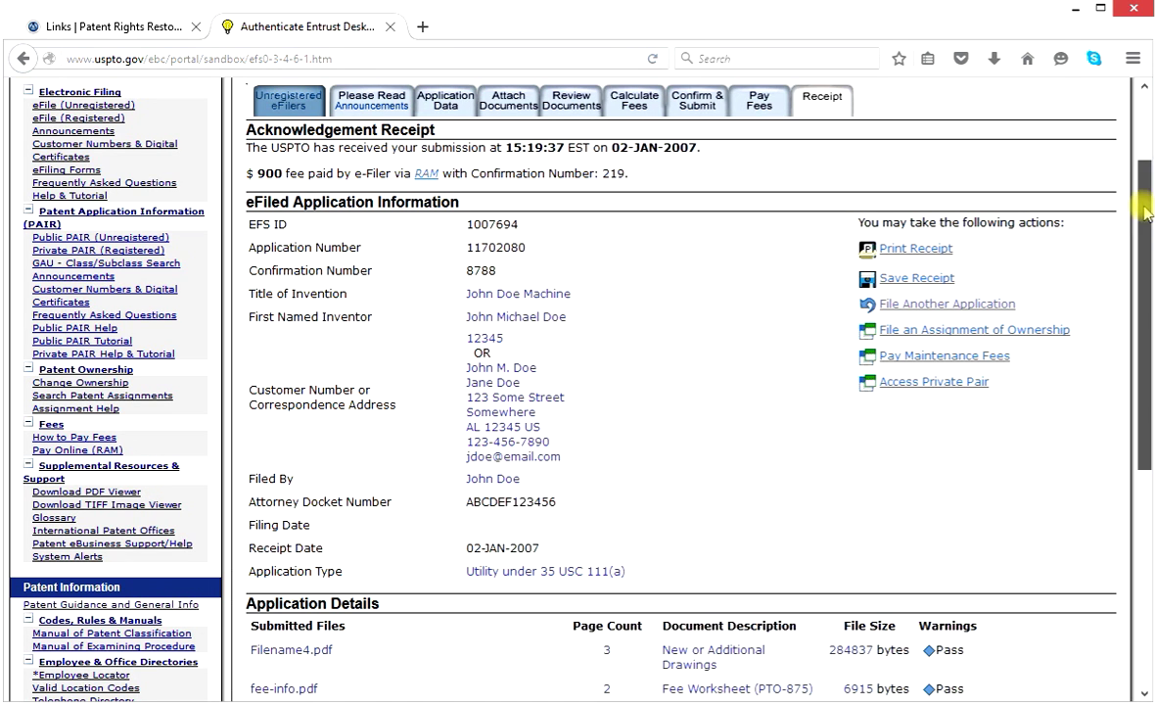
pyautogui.scroll(-3, 1136, 284)
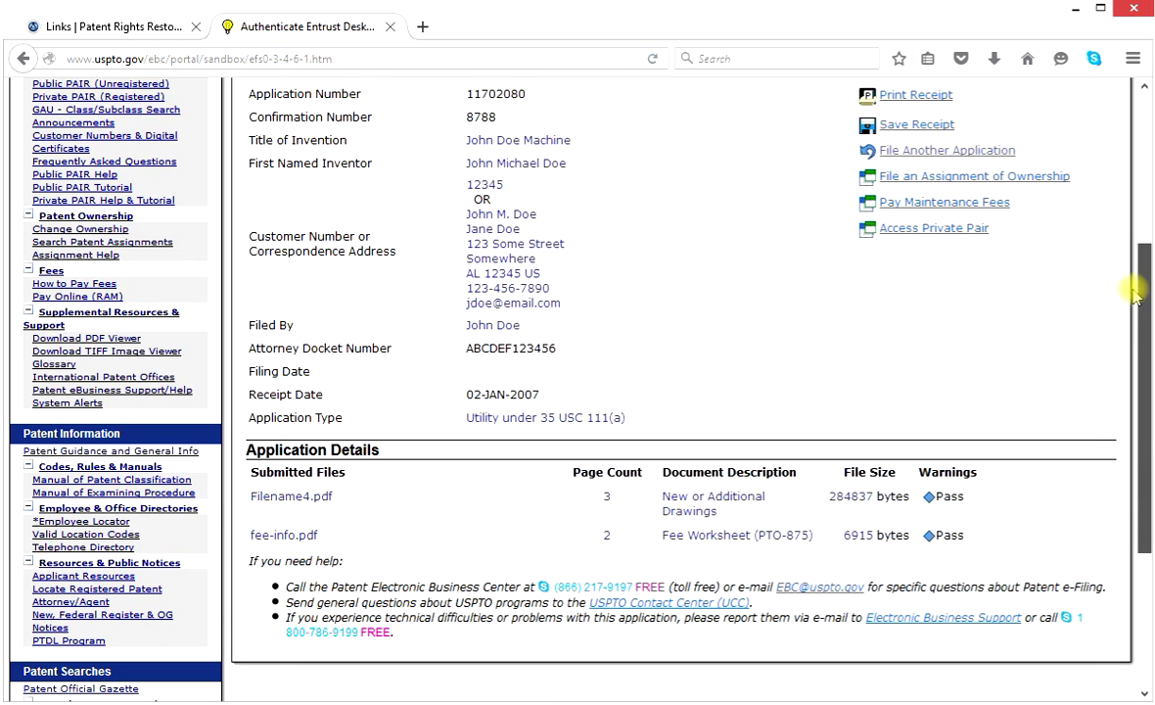